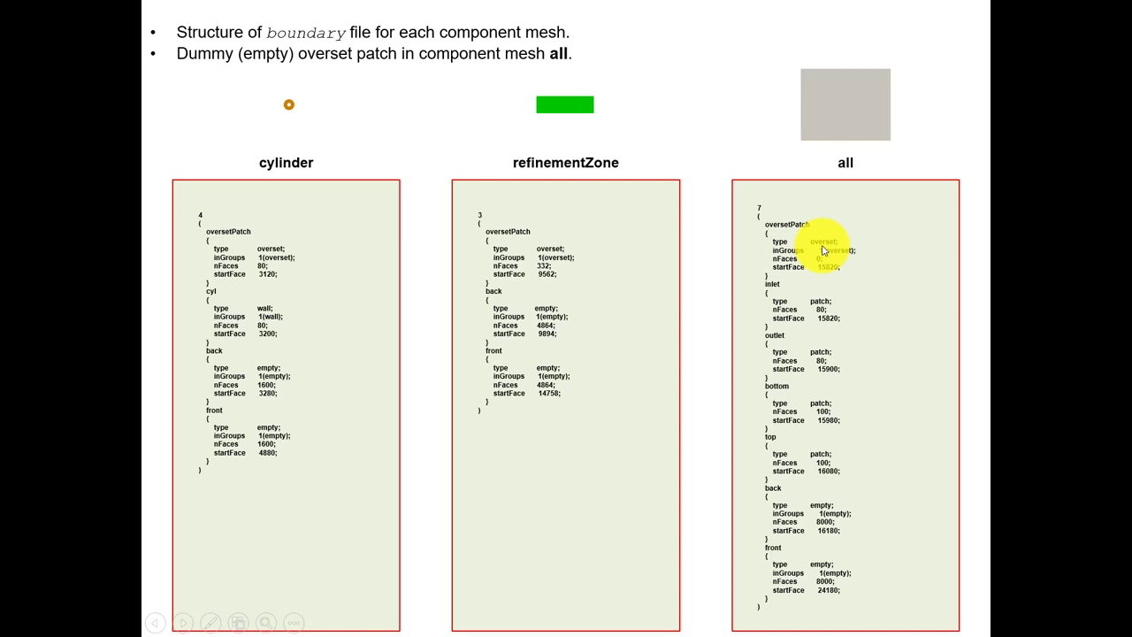
left_click(823, 251)
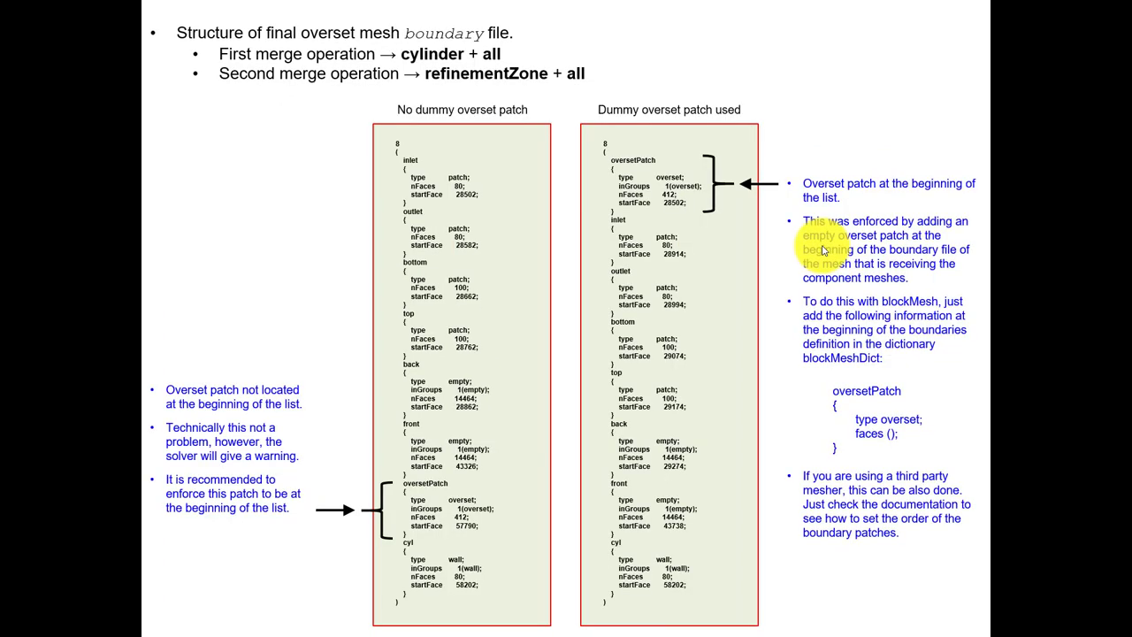
left_click(823, 250)
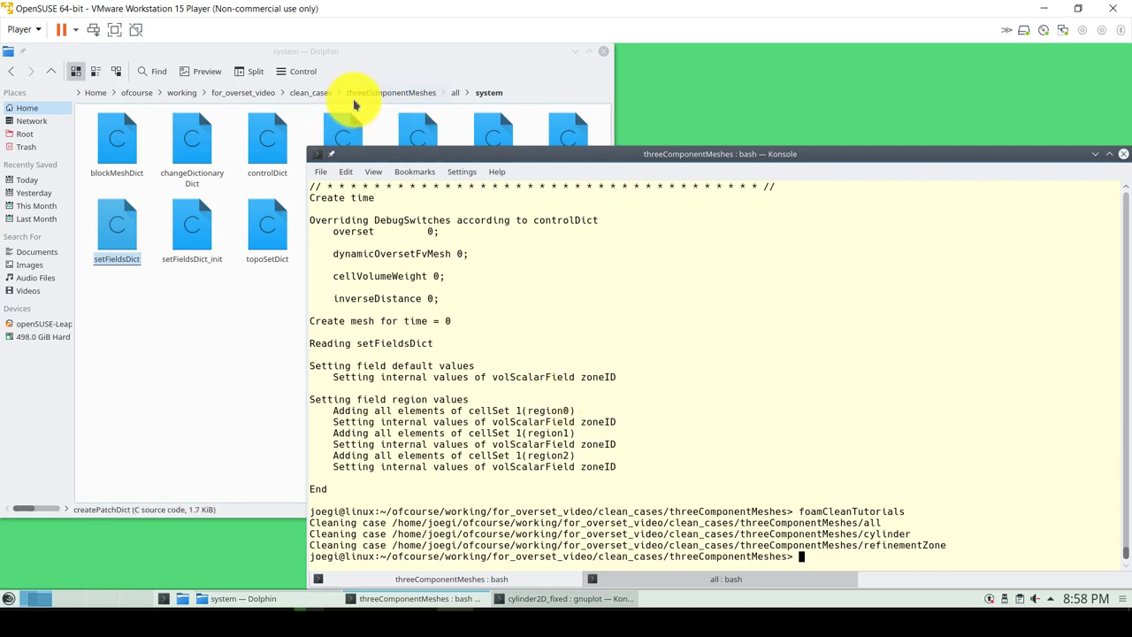
Browse the clean_cases directory and examine the component mesh folders and run scripts of the threeComponentMeshes case, including refinementZone
left_click(394, 73)
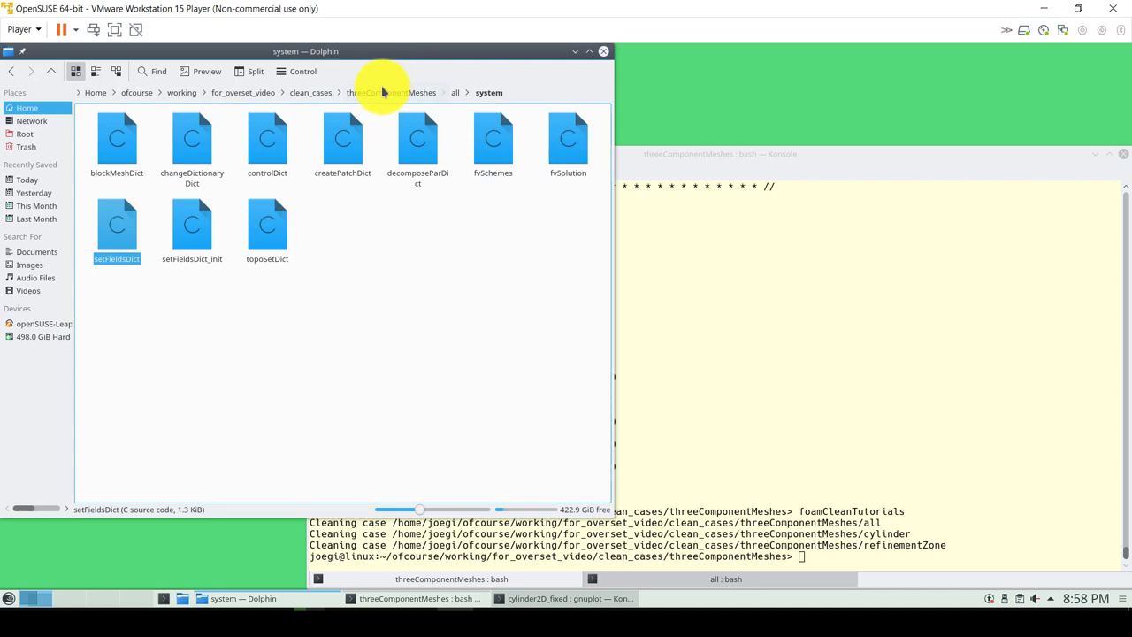
left_click(383, 92)
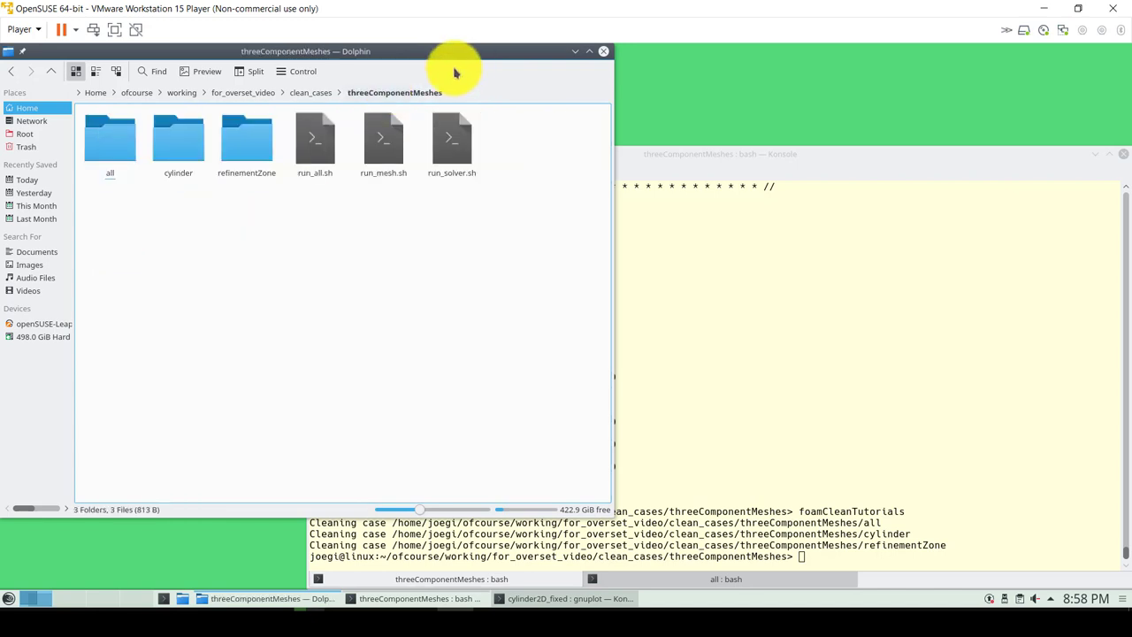
left_click(310, 92)
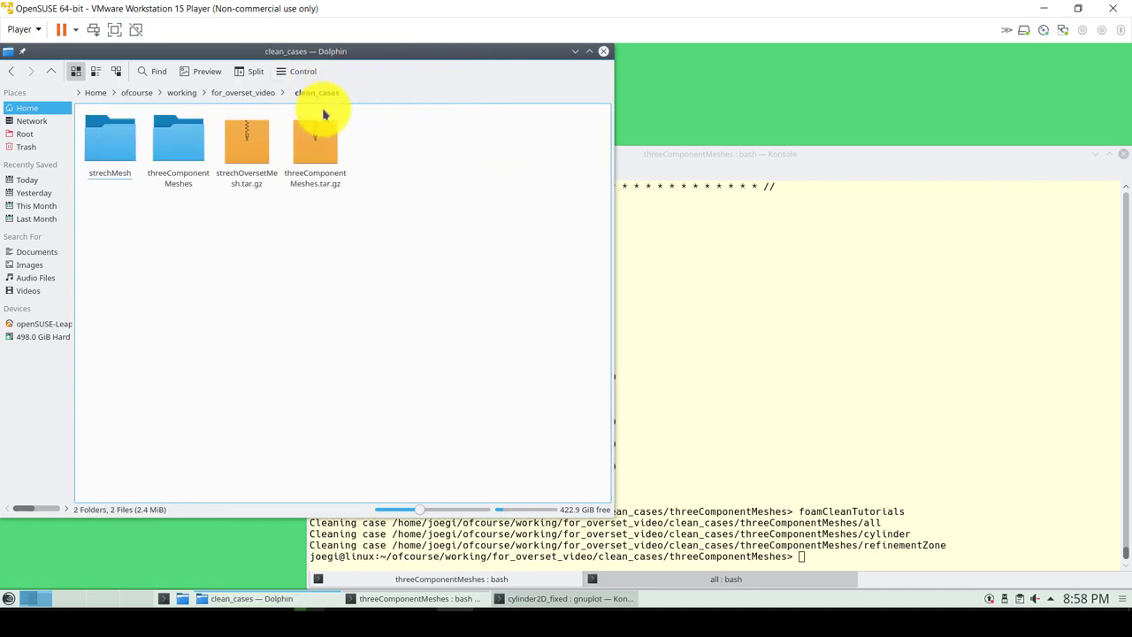
left_click(181, 135)
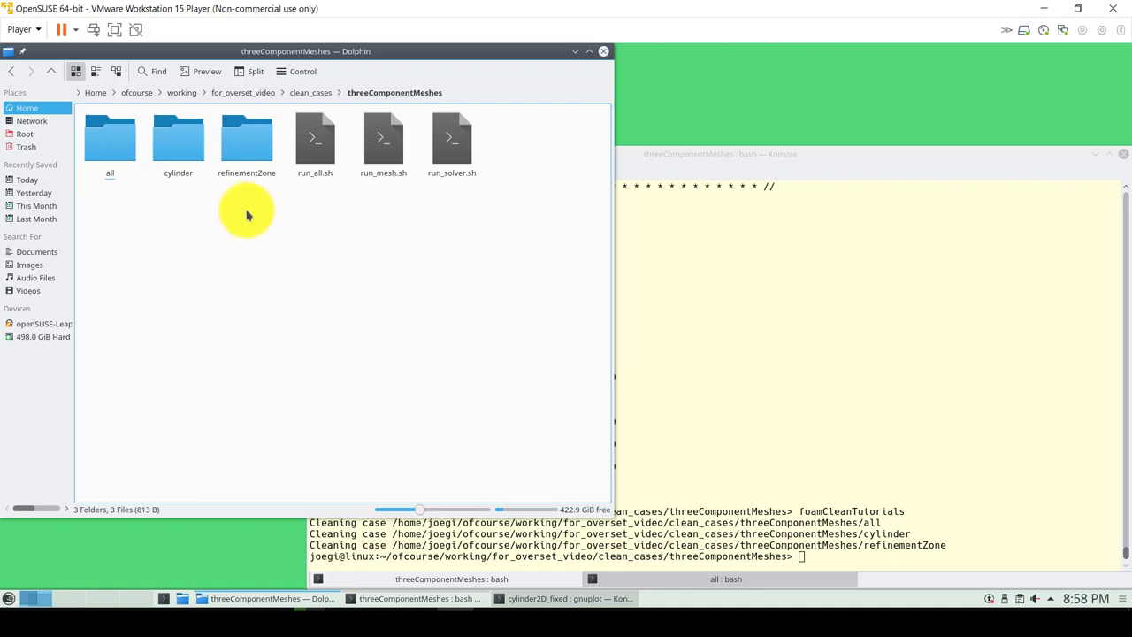
left_click(253, 169)
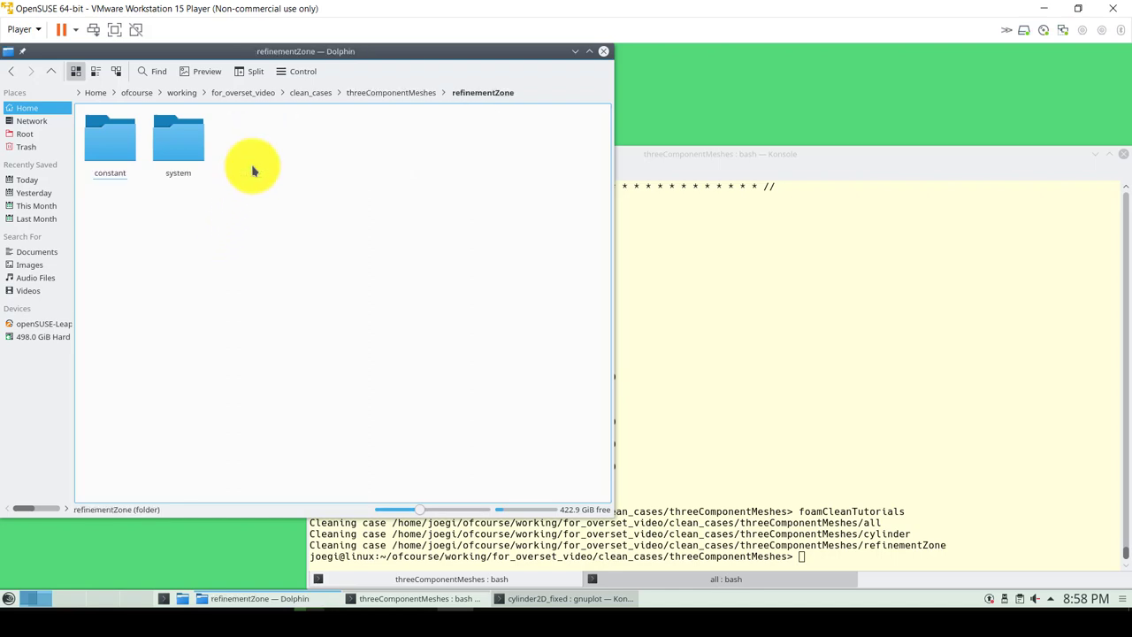
left_click(51, 71)
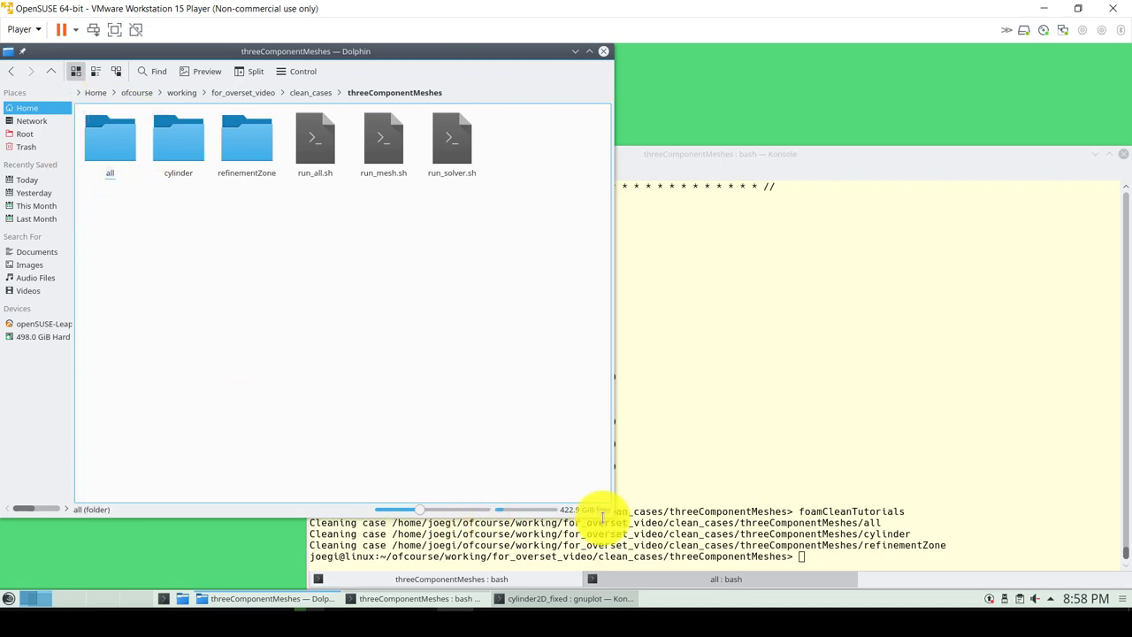
left_click(748, 492)
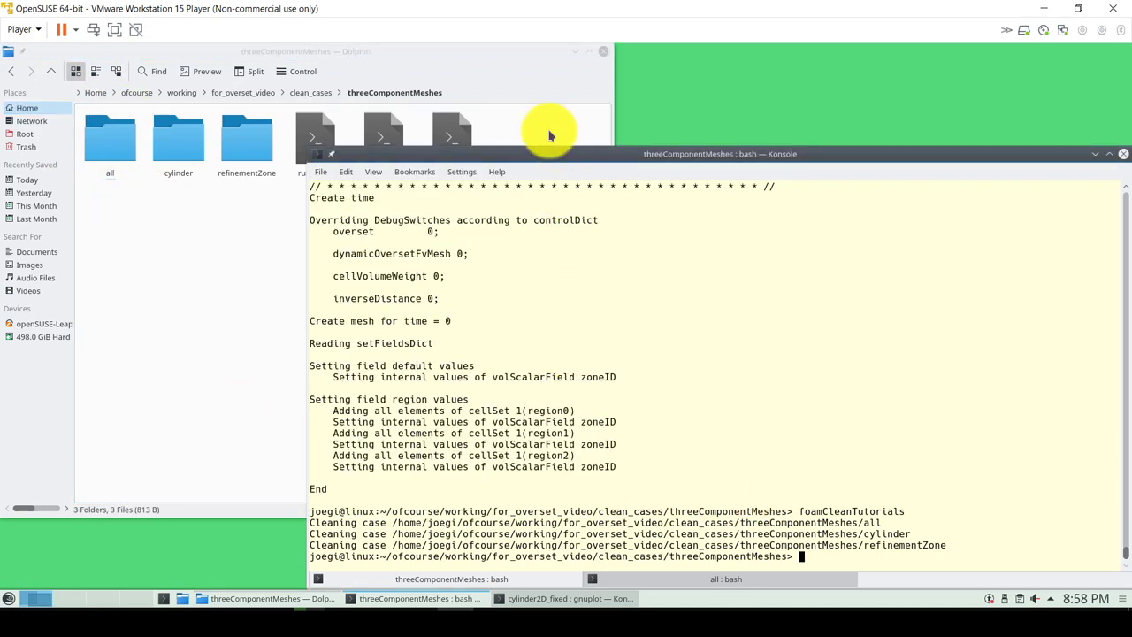
left_click(497, 78)
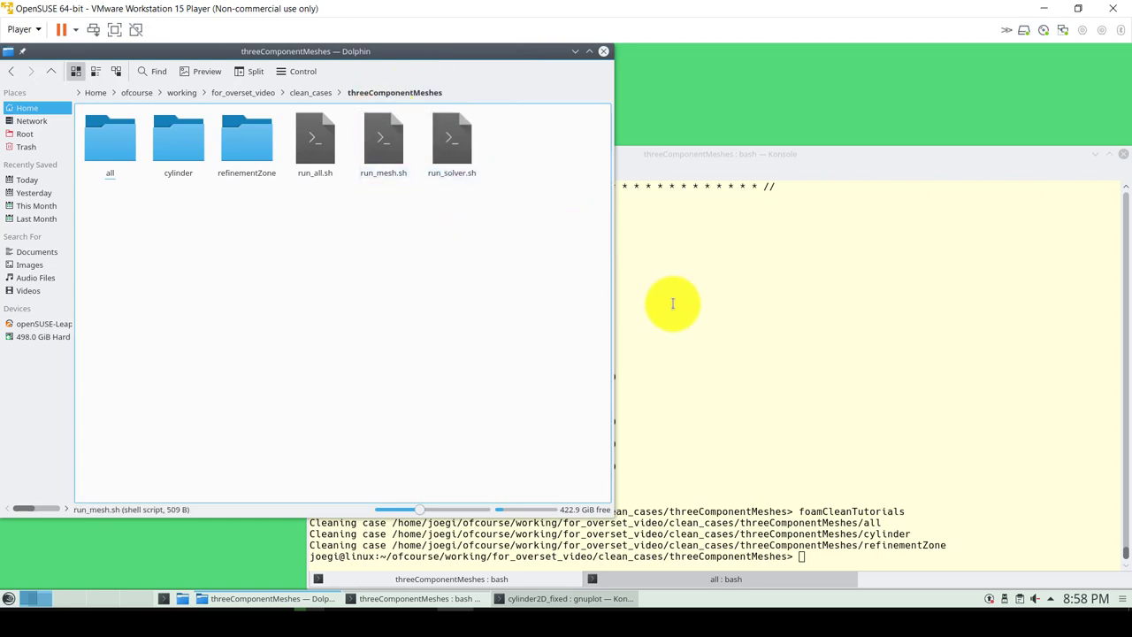
Open blockMeshDict from the all/system folder in the text editor and go to its boundary section
left_click(112, 149)
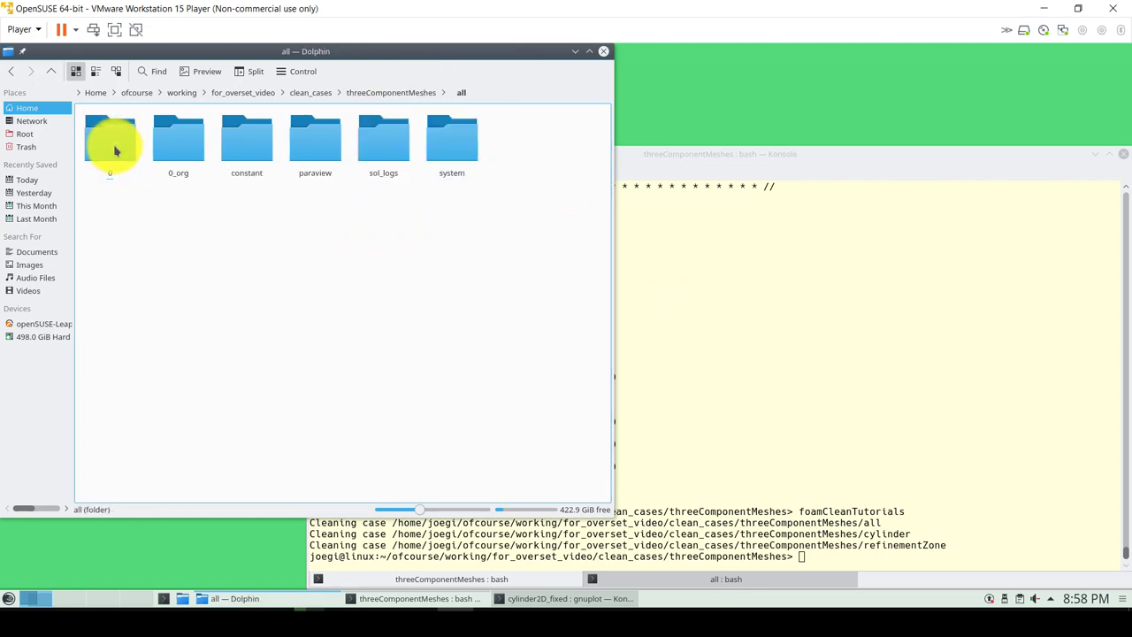
left_click(447, 151)
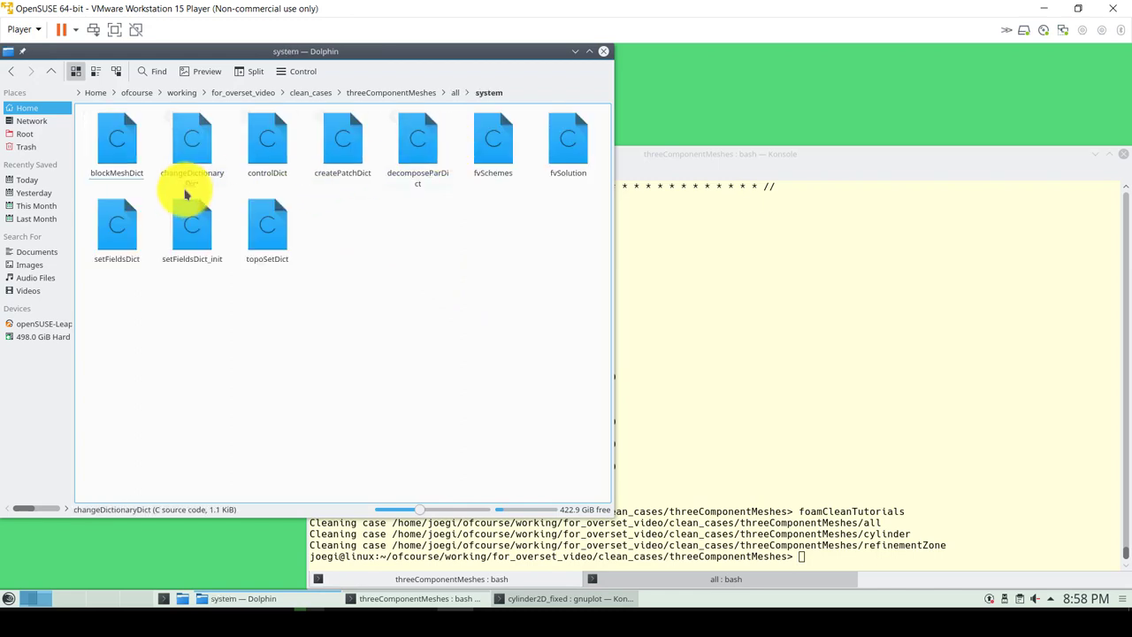
right_click(113, 147)
mouse_move(266, 238)
left_click(326, 284)
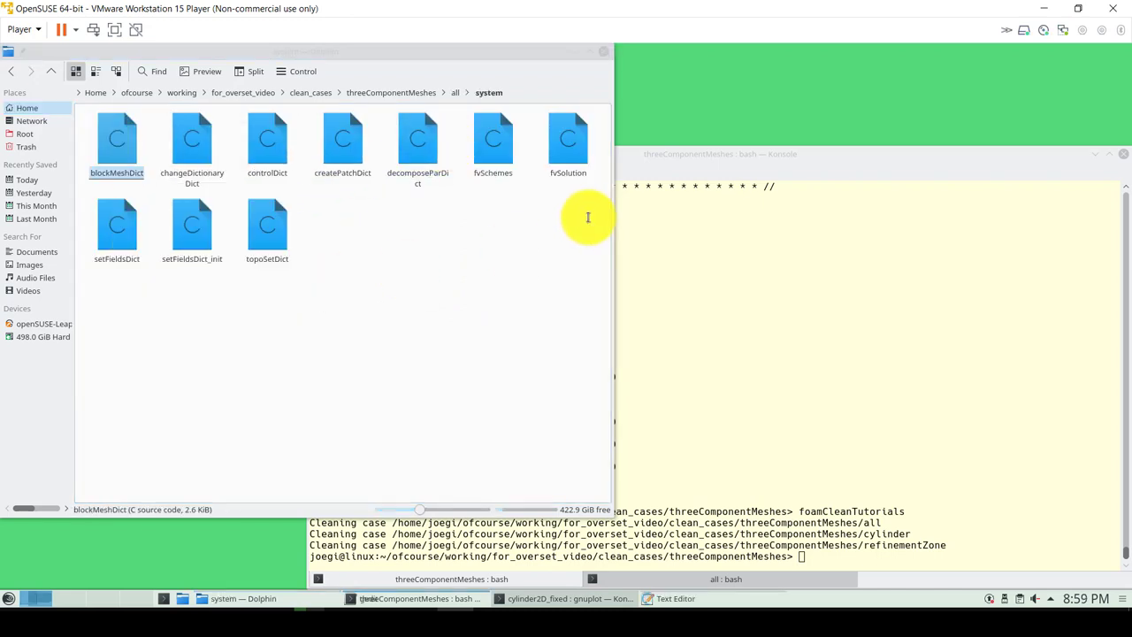
scroll(407, 181, "up", 10)
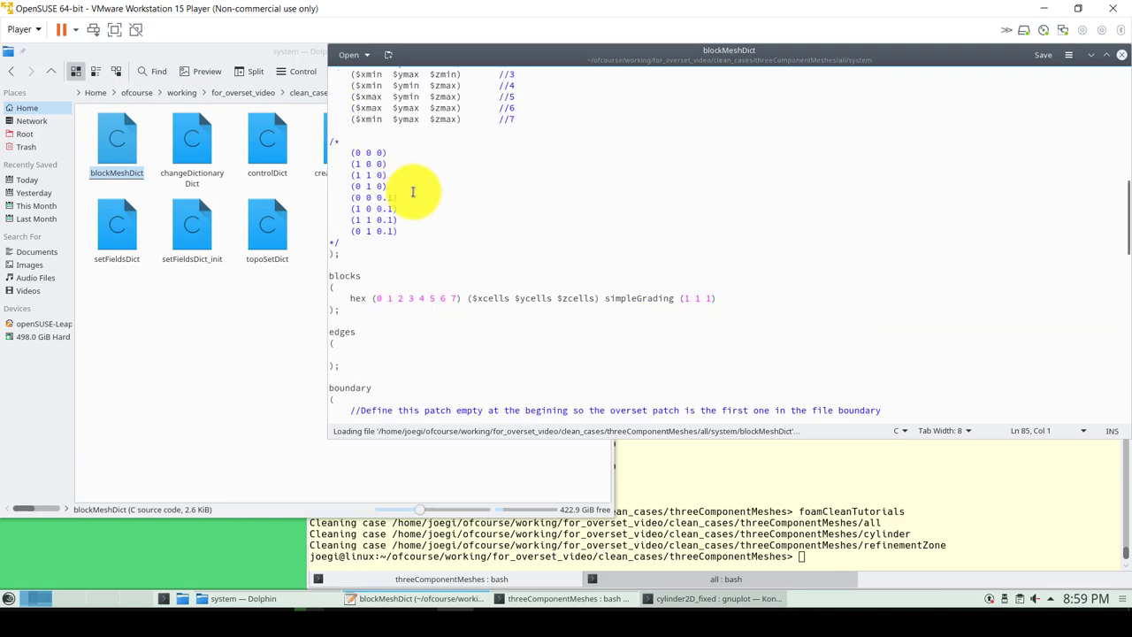
scroll(407, 190, "down", 3)
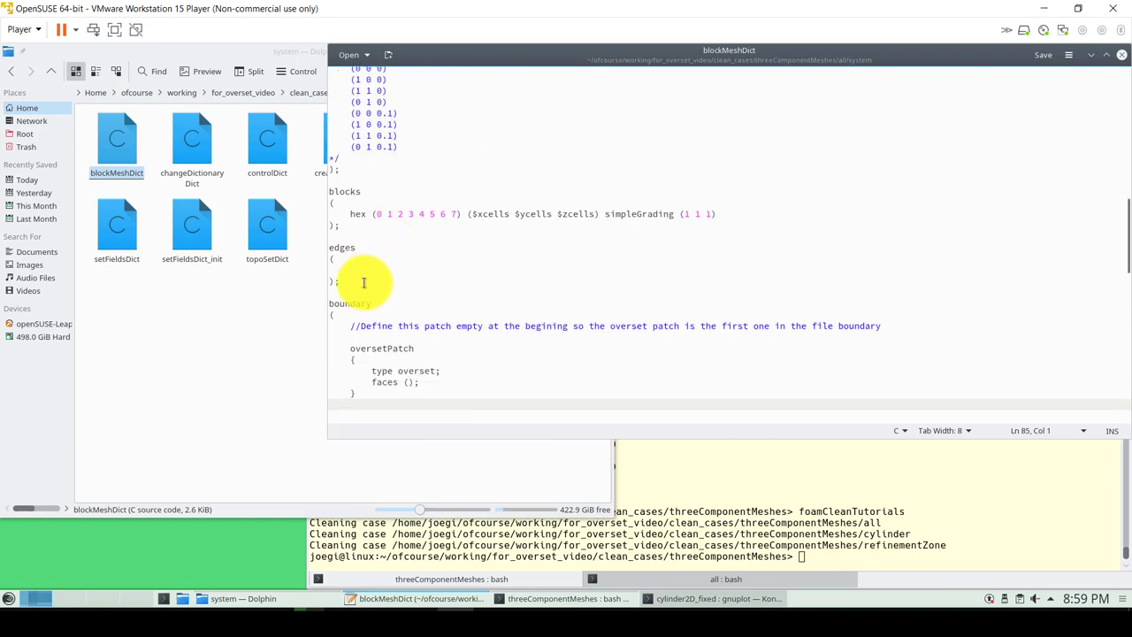
left_click(335, 301)
left_click_drag(1120, 240, 1105, 257)
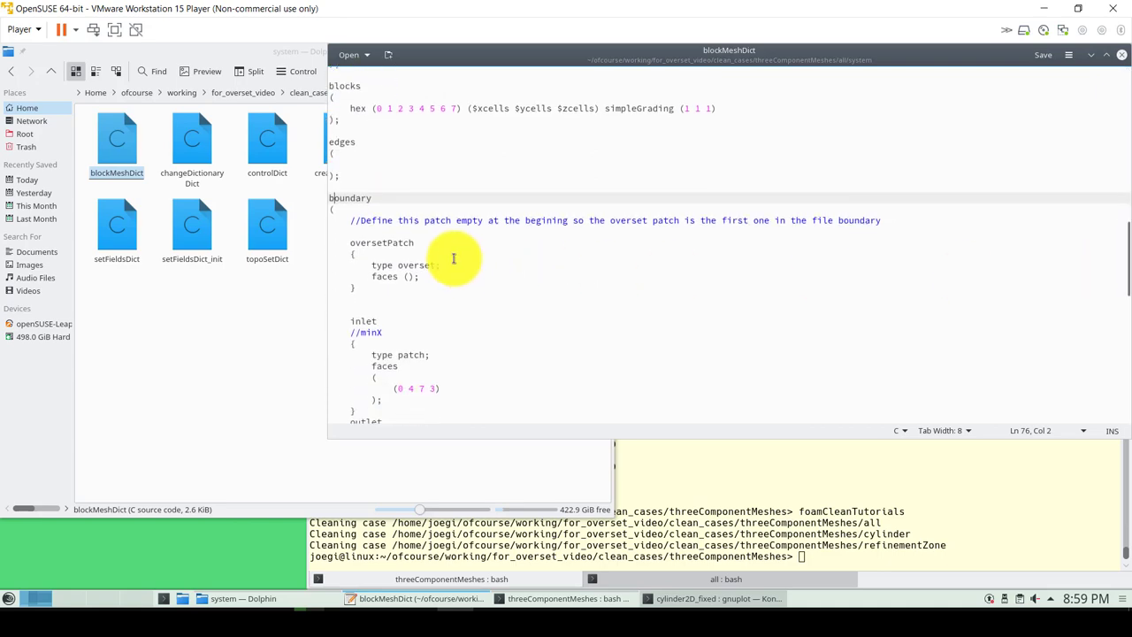
Comment out the empty oversetPatch entry in the boundary section with a /* */ block and save blockMeshDict
left_click_drag(405, 298, 337, 245)
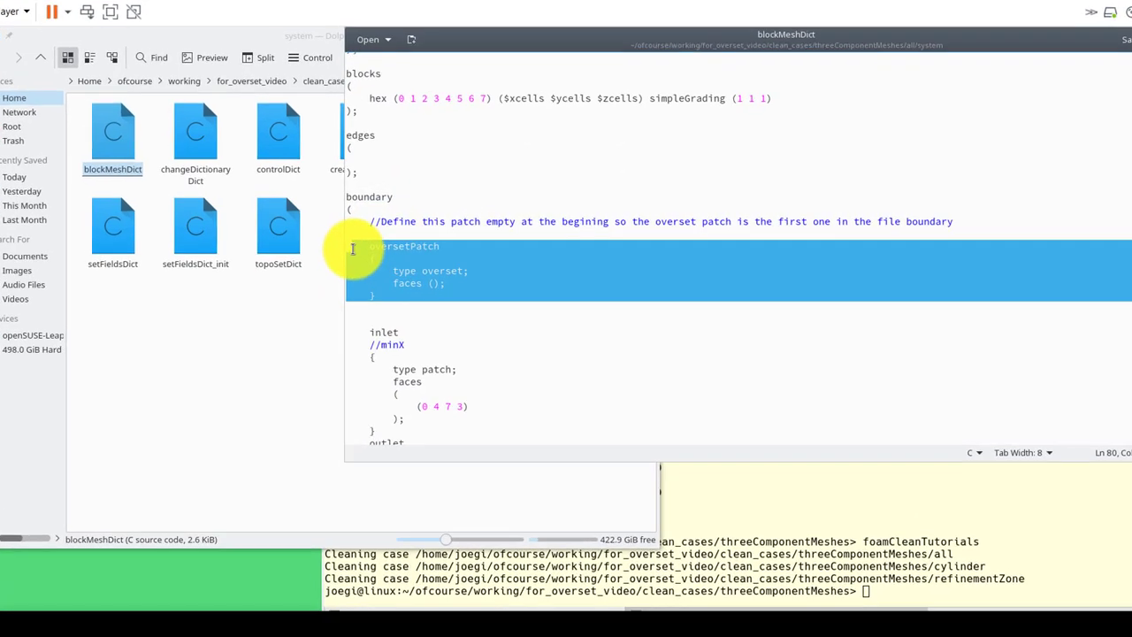
mouse_move(446, 268)
left_mouse_down()
mouse_move(442, 246)
mouse_move(445, 255)
left_mouse_up()
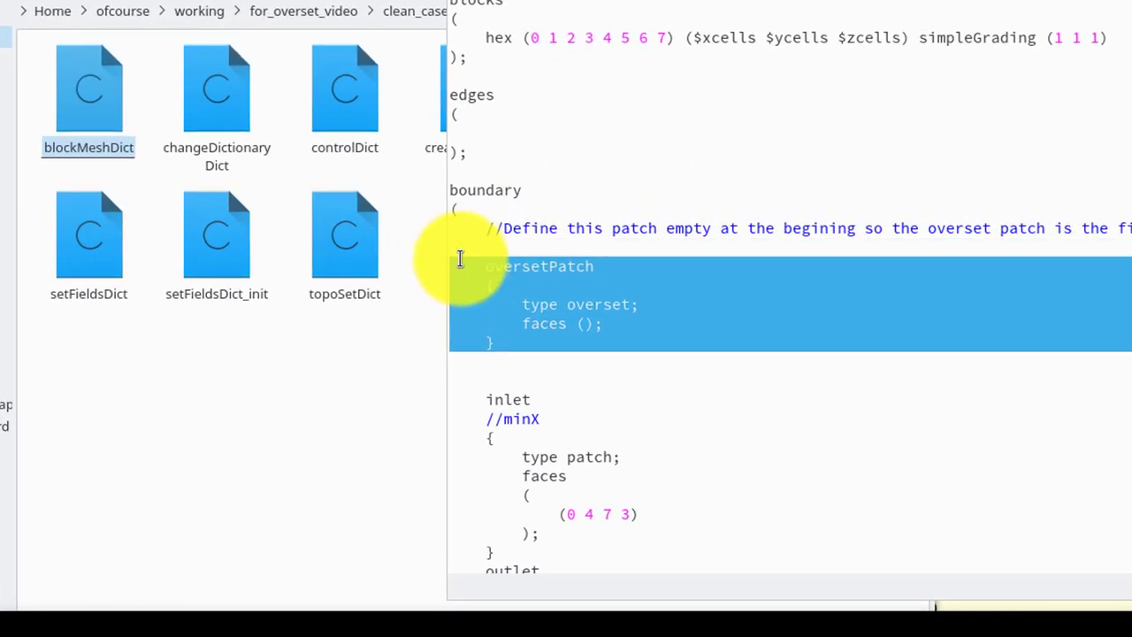
left_click(460, 244)
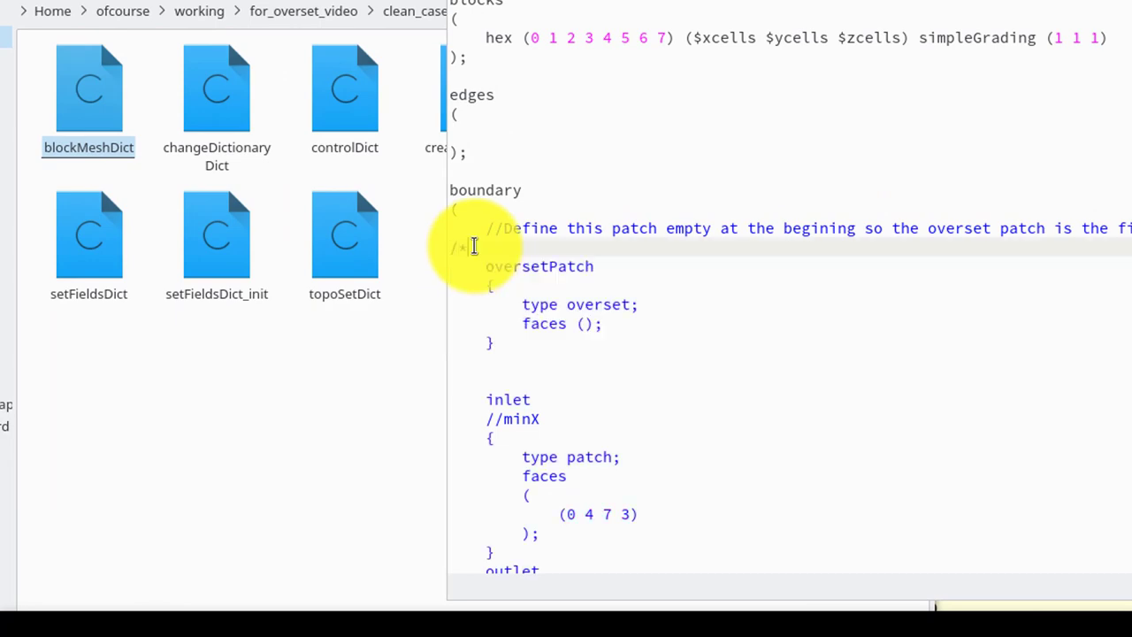
key("Down")
key("Down")
key("Down")
key("Down")
key("Down")
key("Down")
type("/")
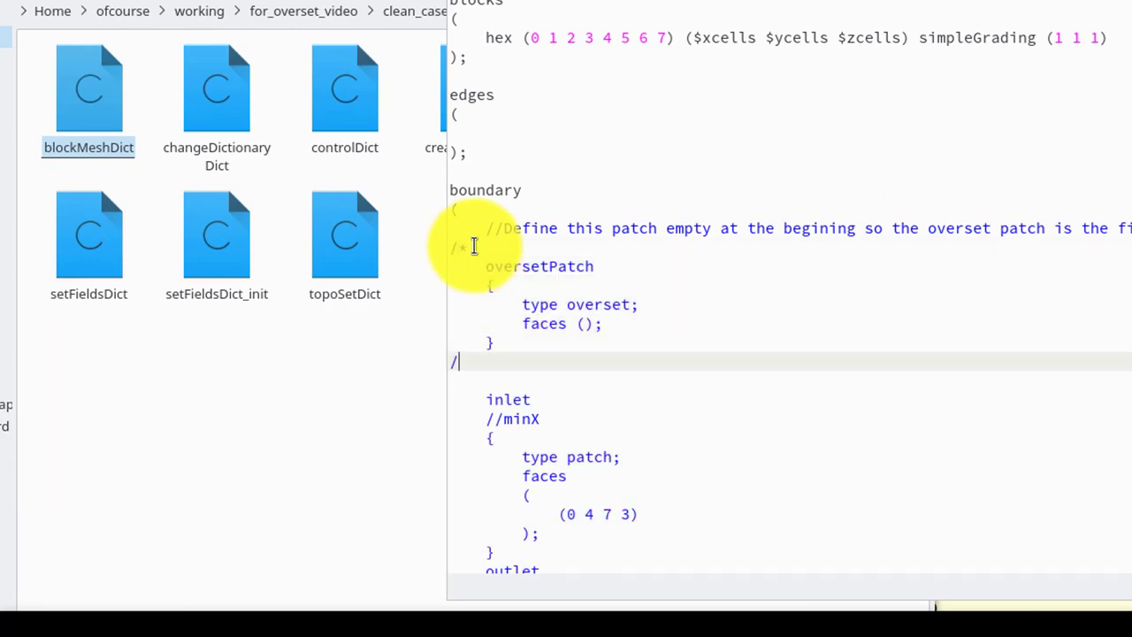
key("BackSpace")
type("*/")
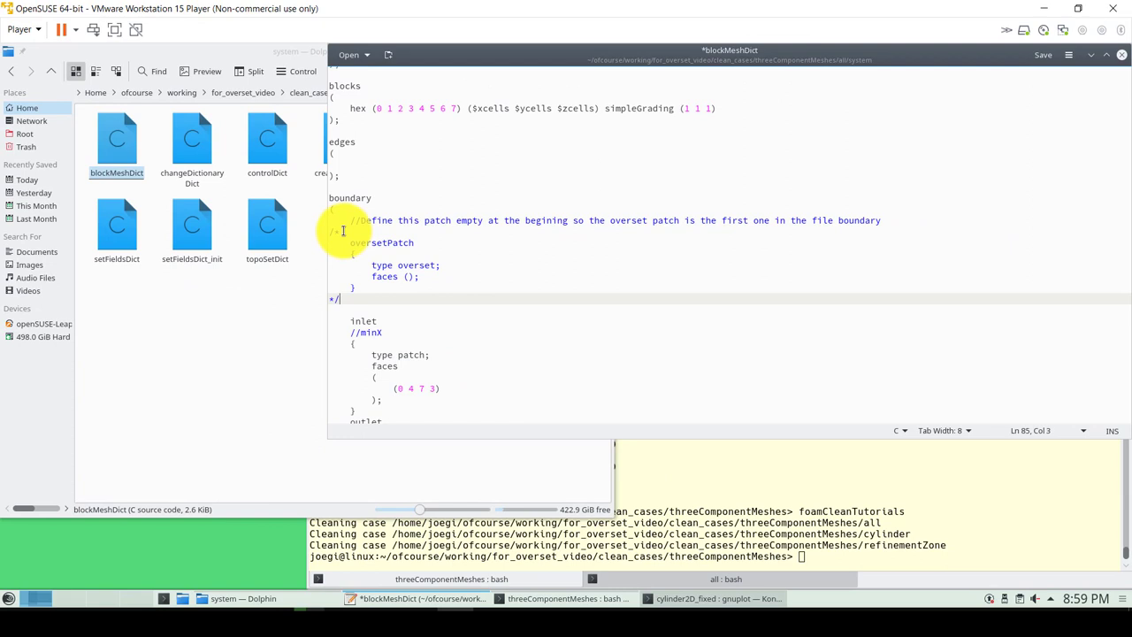
key("ctrl+s")
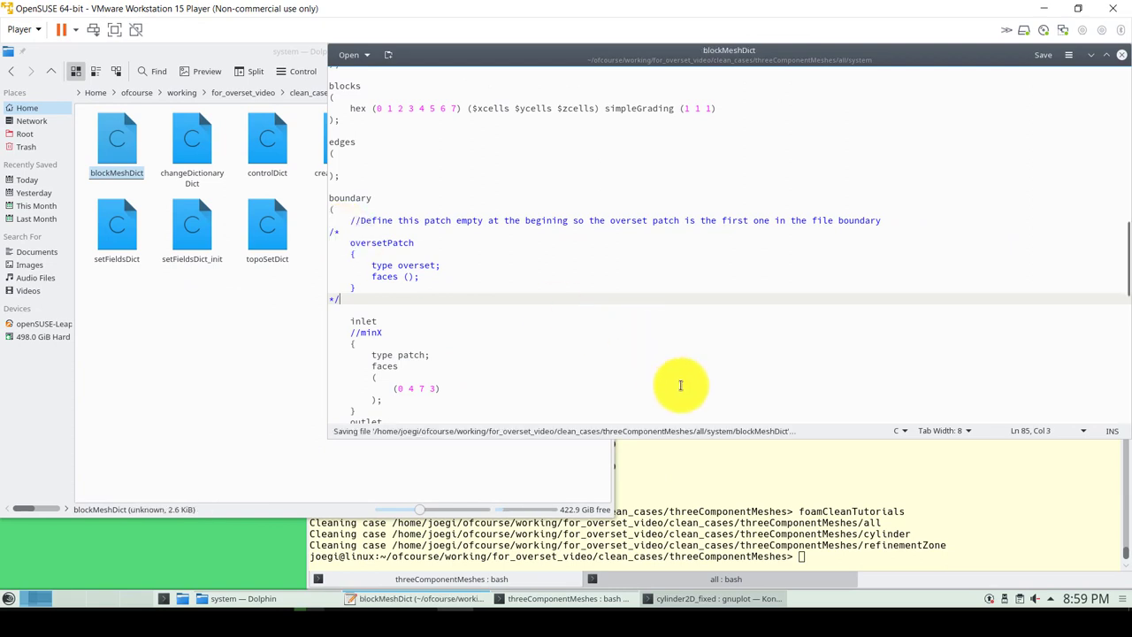
Switch to the Konsole terminal and run the meshing script with sh run_mesh.sh in the threeComponentMeshes directory
left_click(757, 544)
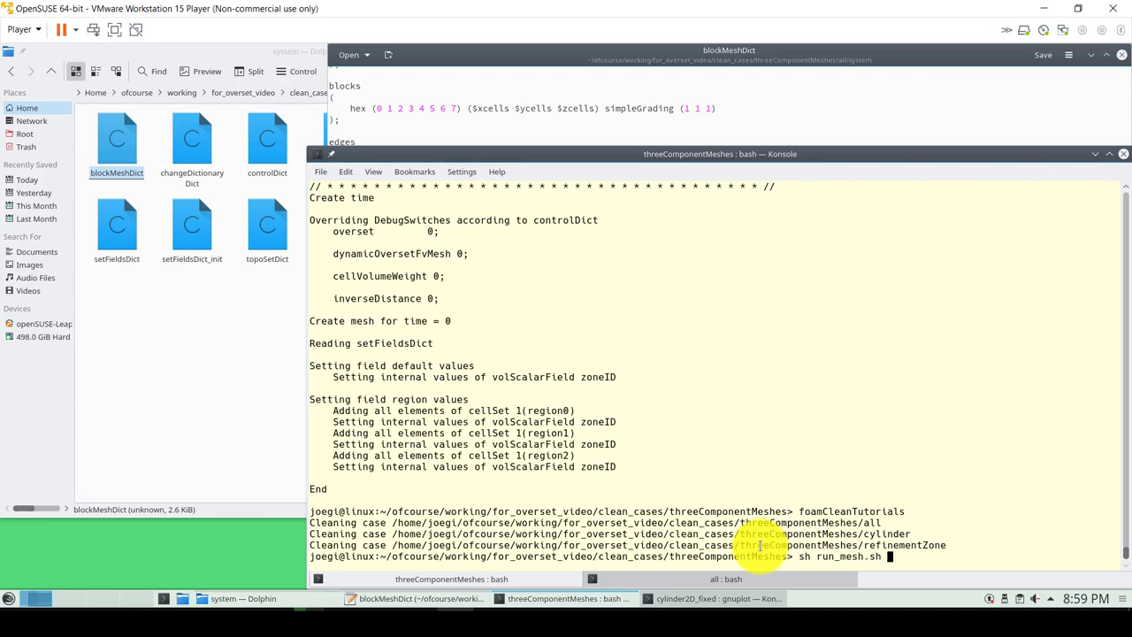
key("Return")
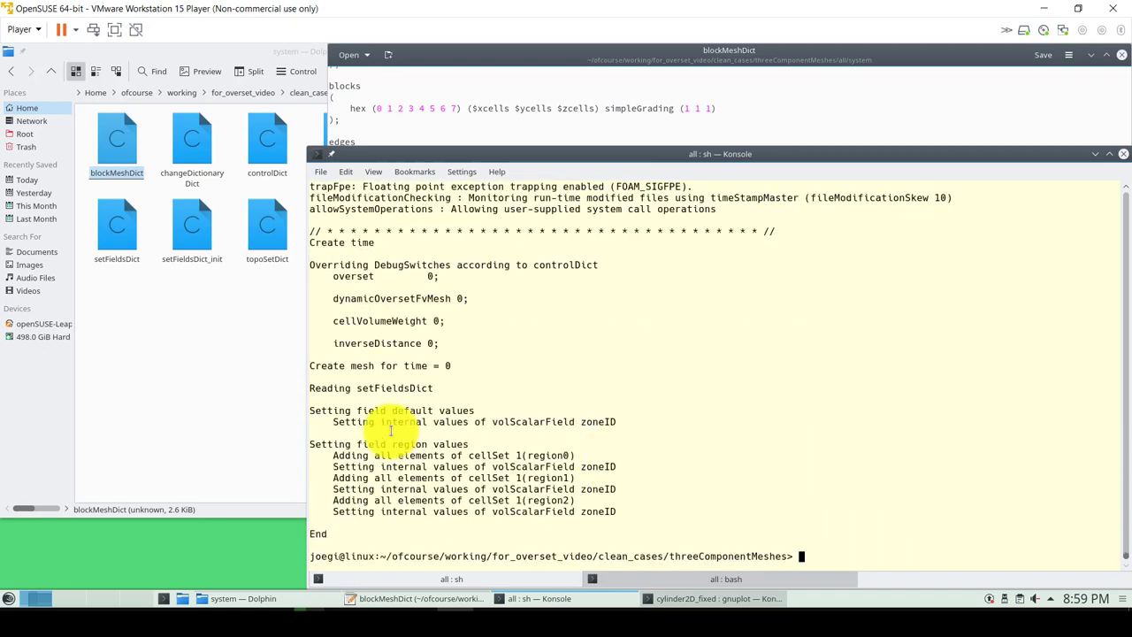
Examine the checkMesh output for the mesh regions and the number of cells written to each region's cellSet
scroll(461, 429, "up", 6)
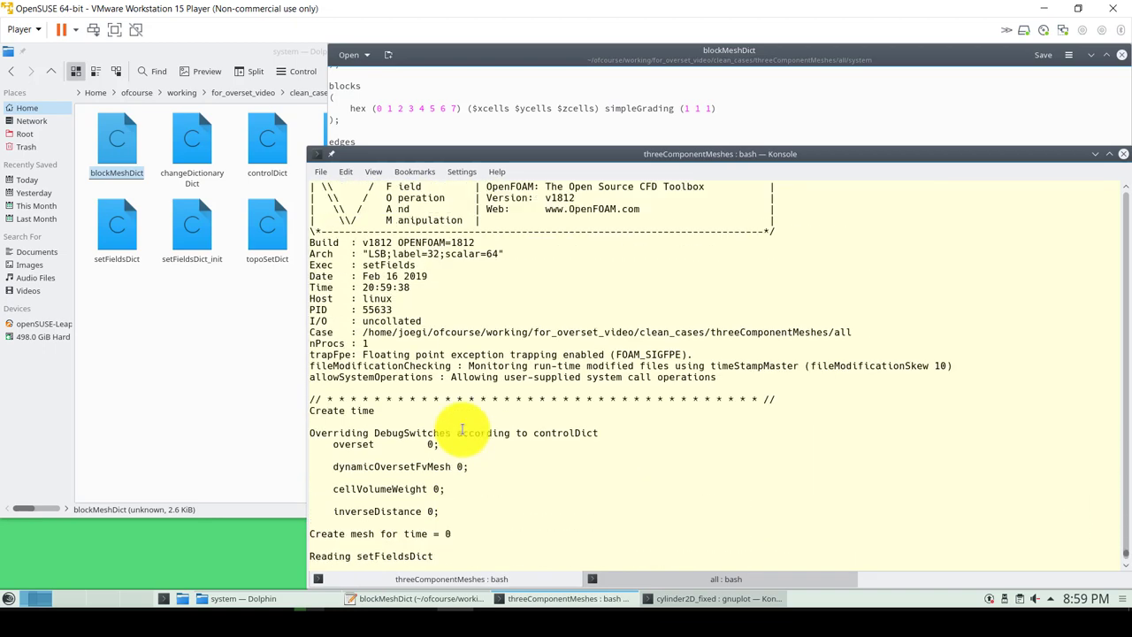
scroll(461, 429, "up", 15)
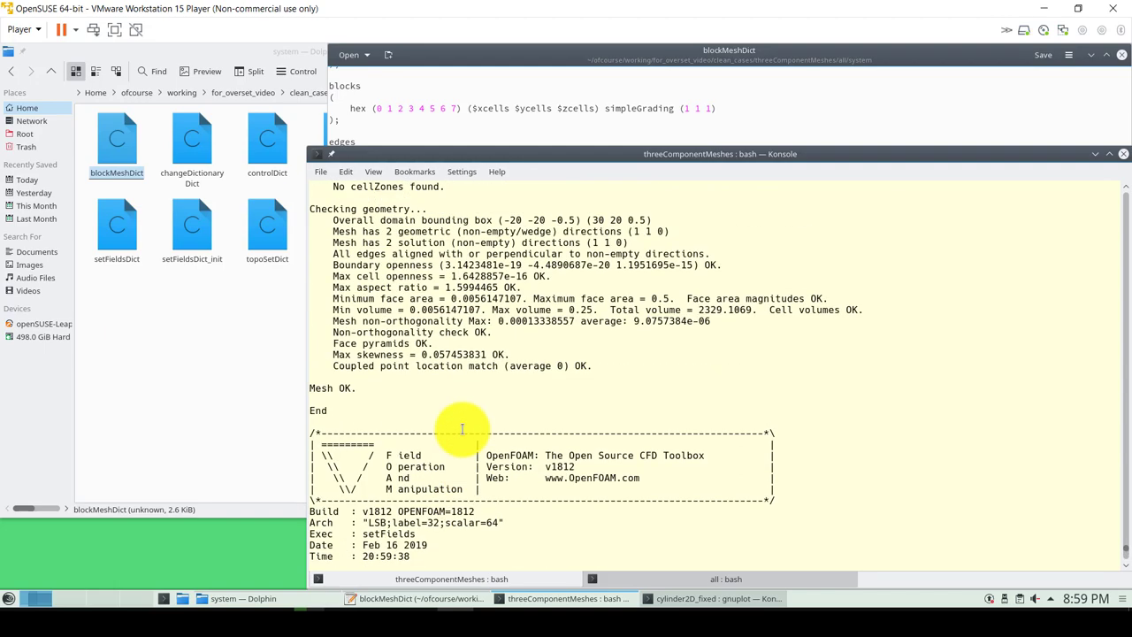
scroll(461, 429, "up", 9)
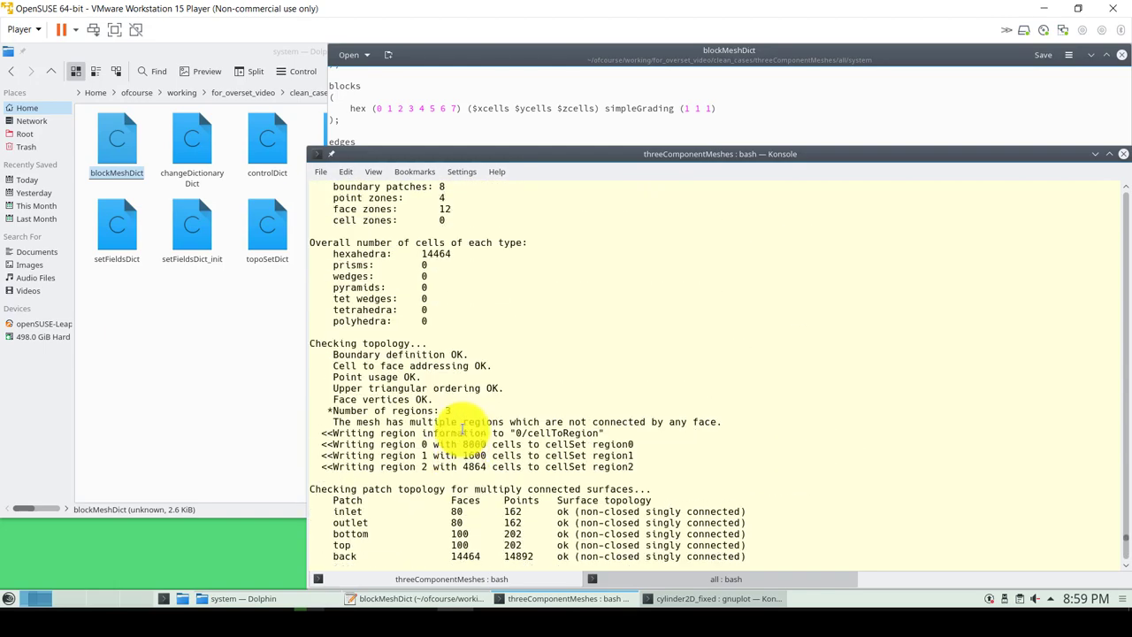
scroll(519, 272, "up", 12)
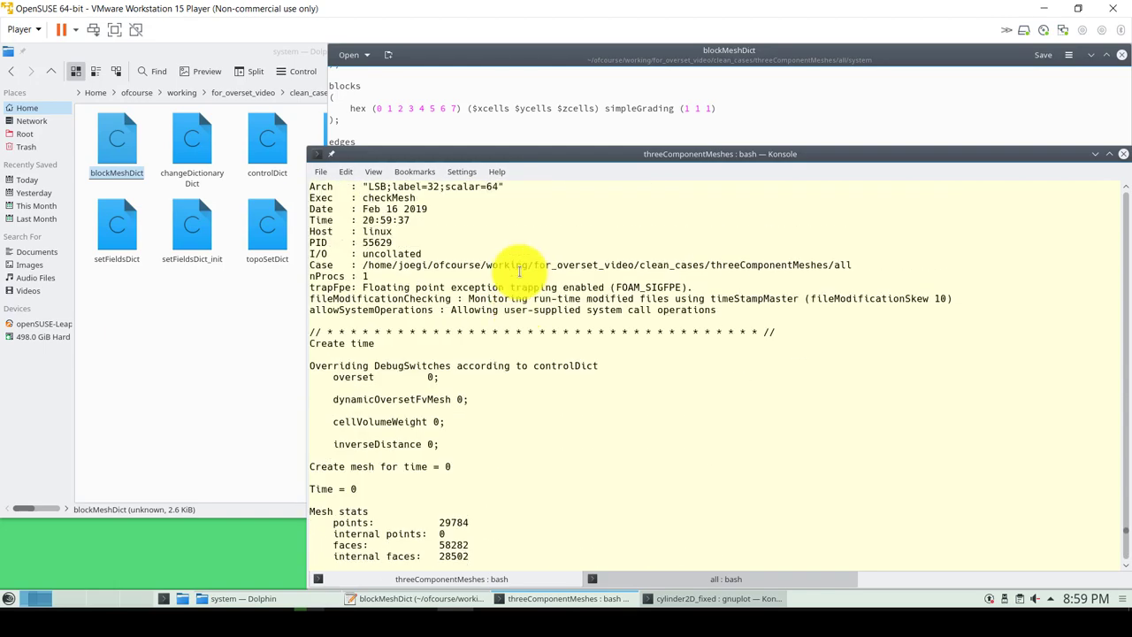
scroll(520, 272, "down", 6)
scroll(486, 319, "down", 8)
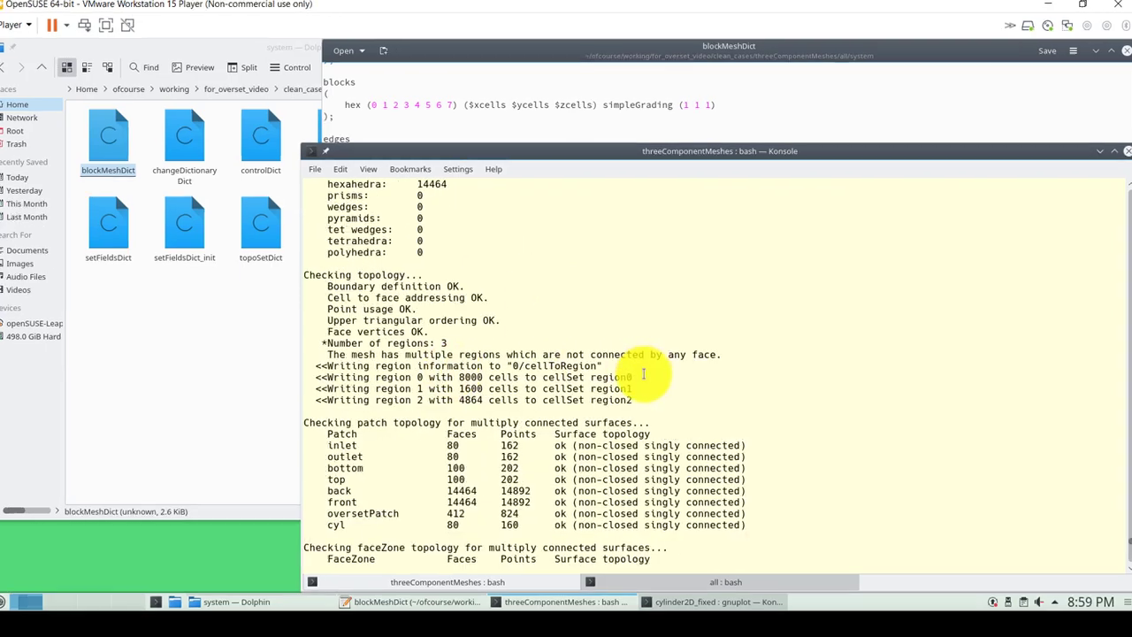
left_click_drag(652, 374, 572, 377)
left_click_drag(494, 384, 127, 386)
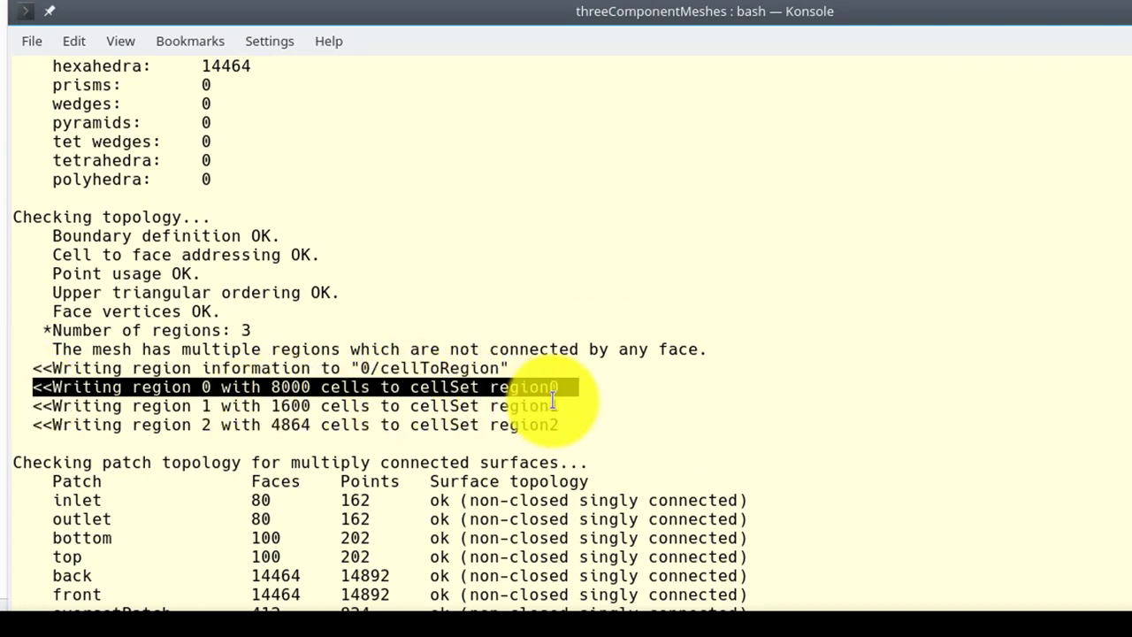
Open setFieldsDict from the all/system folder in the text editor and check the zoneID assigned to each region
left_click(0, 380)
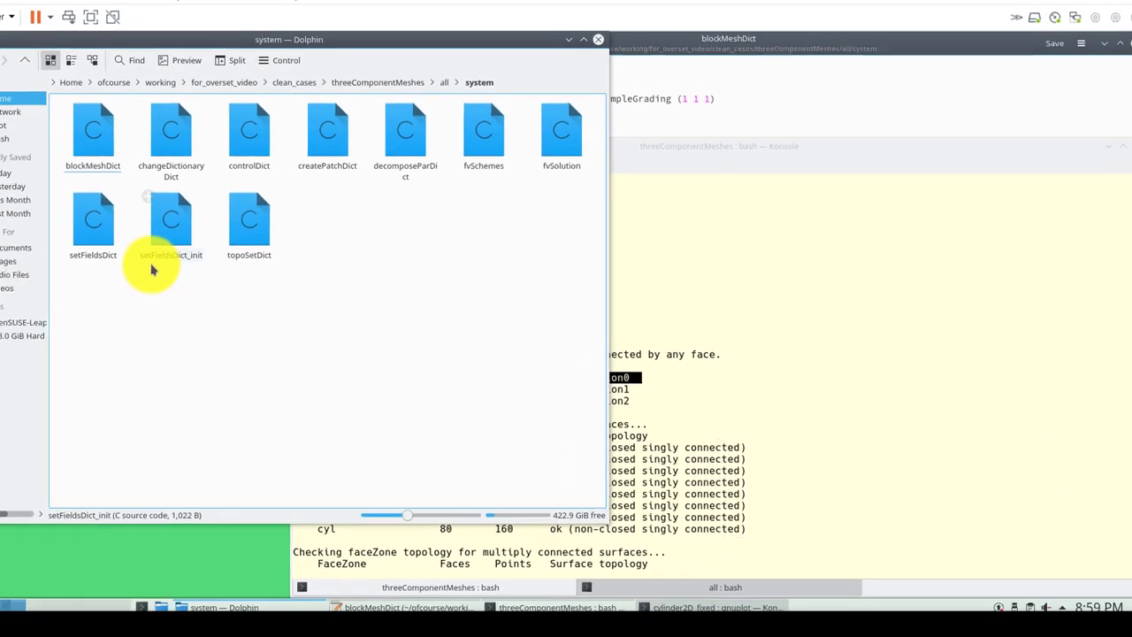
left_click_drag(122, 247, 783, 97)
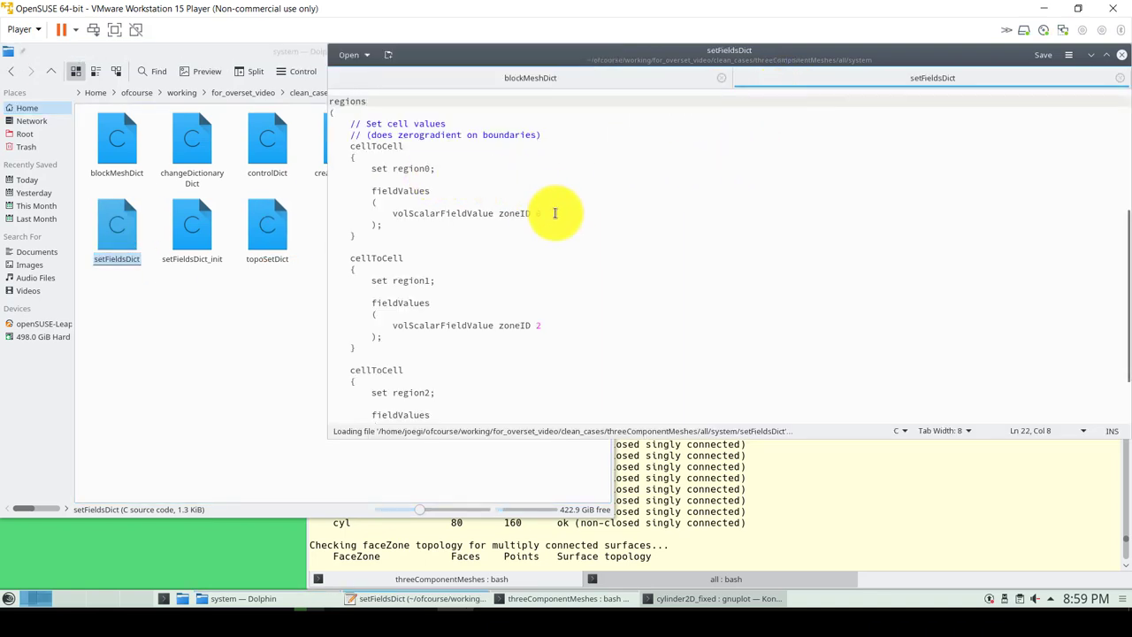
left_click_drag(549, 213, 504, 207)
left_click(398, 168)
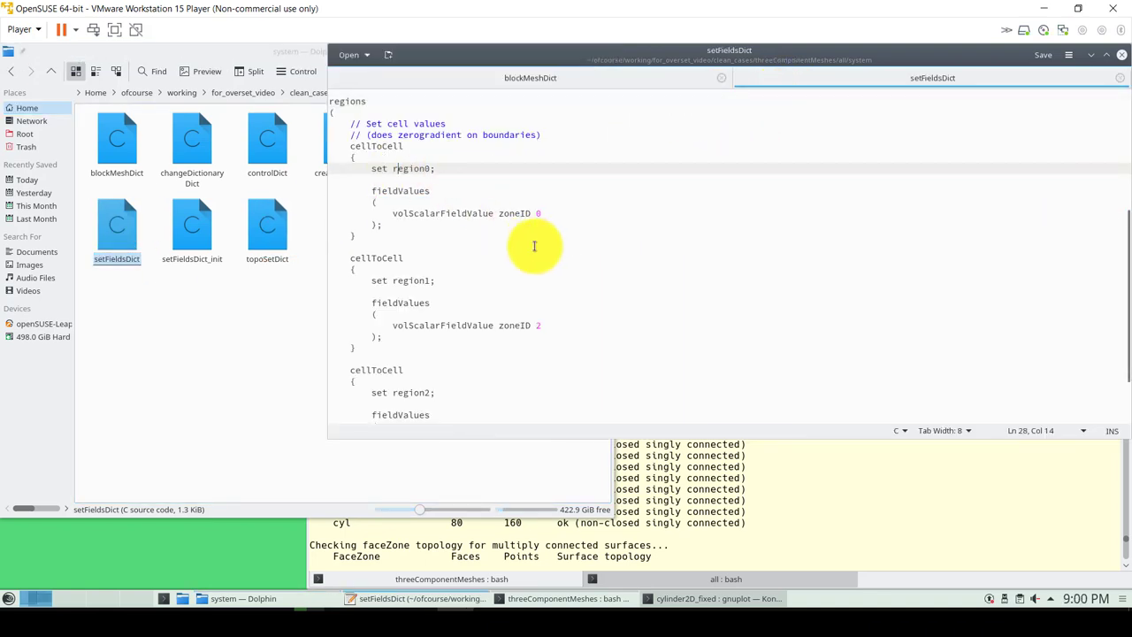
left_click(549, 80)
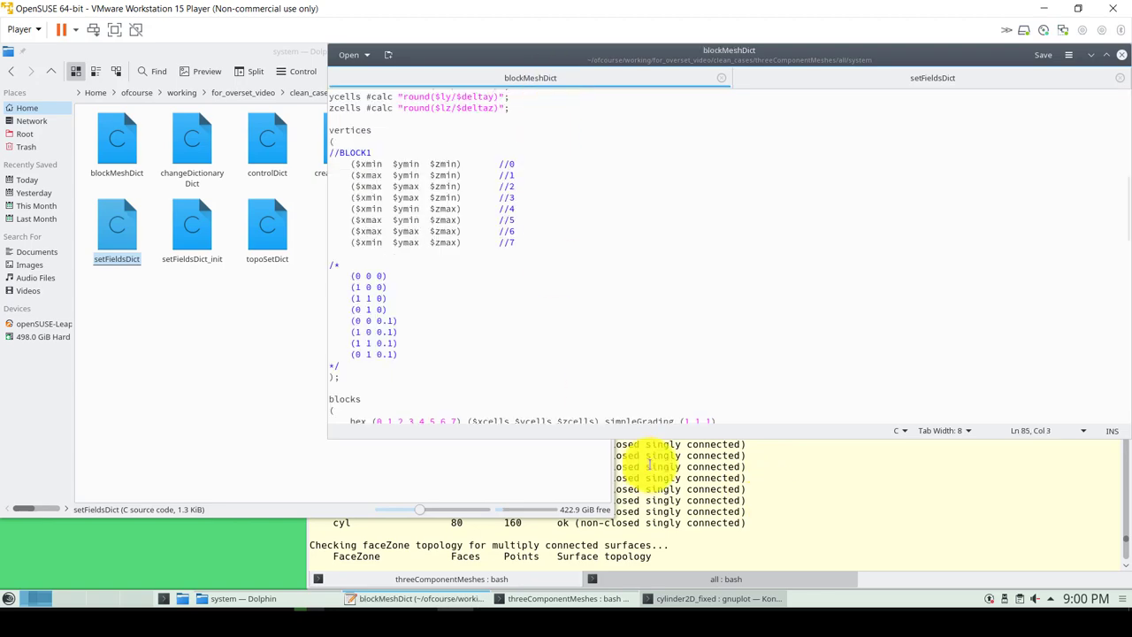
Switch to the terminal and change the working directory to the all case folder
left_click(696, 497)
key("Return")
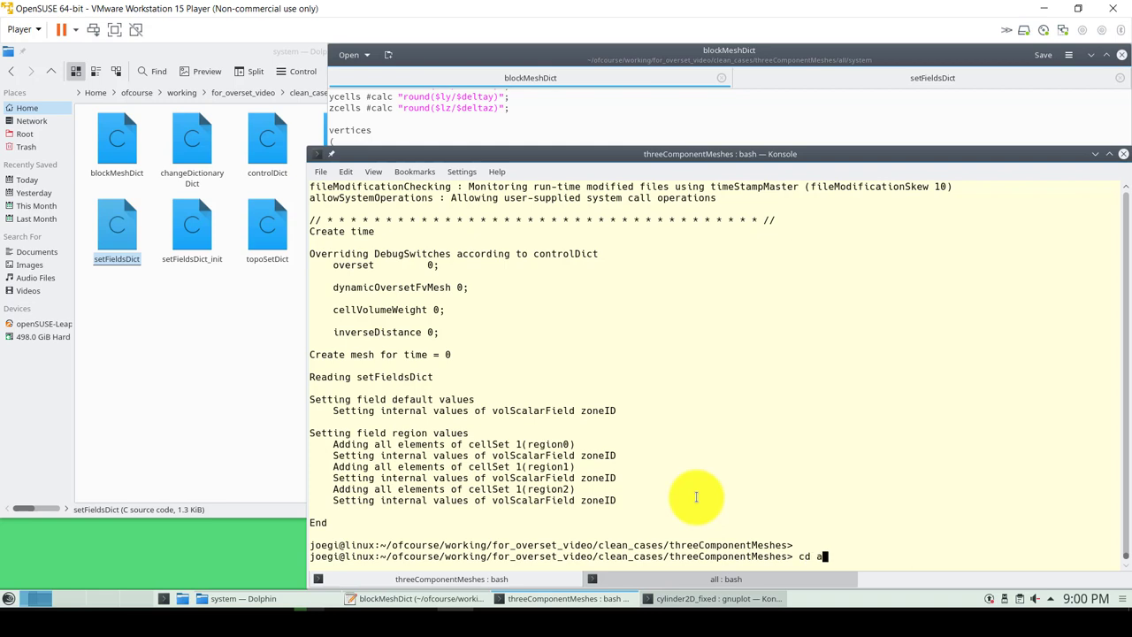
type("cd all/")
key("Return")
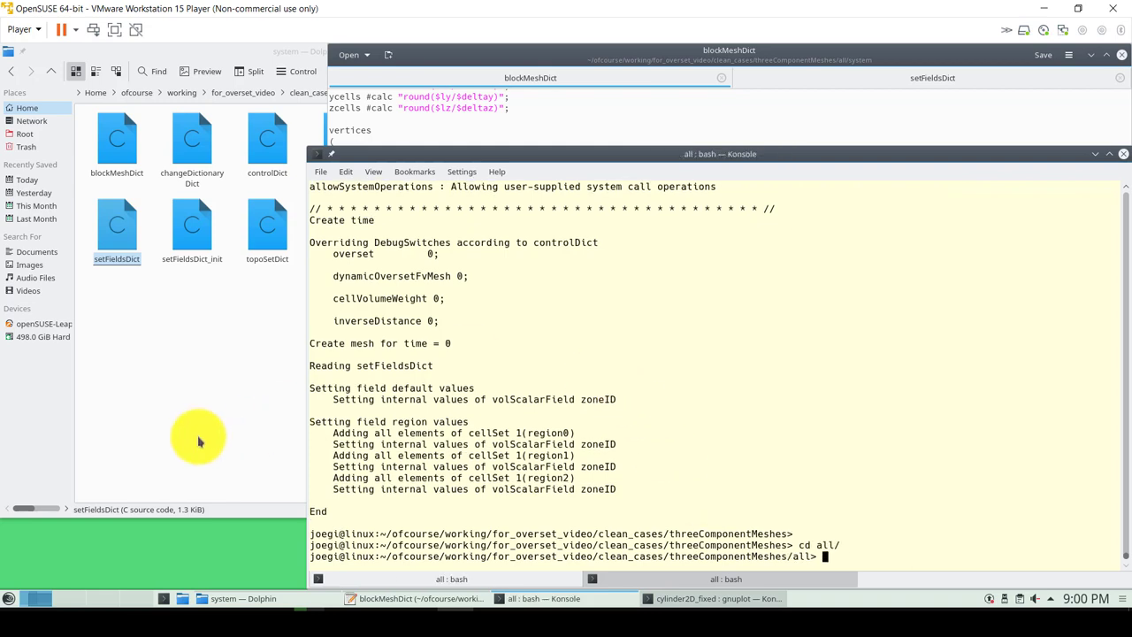
Open the boundary file from the all/constant/polyMesh folder in the text editor
left_click(215, 354)
left_click(455, 92)
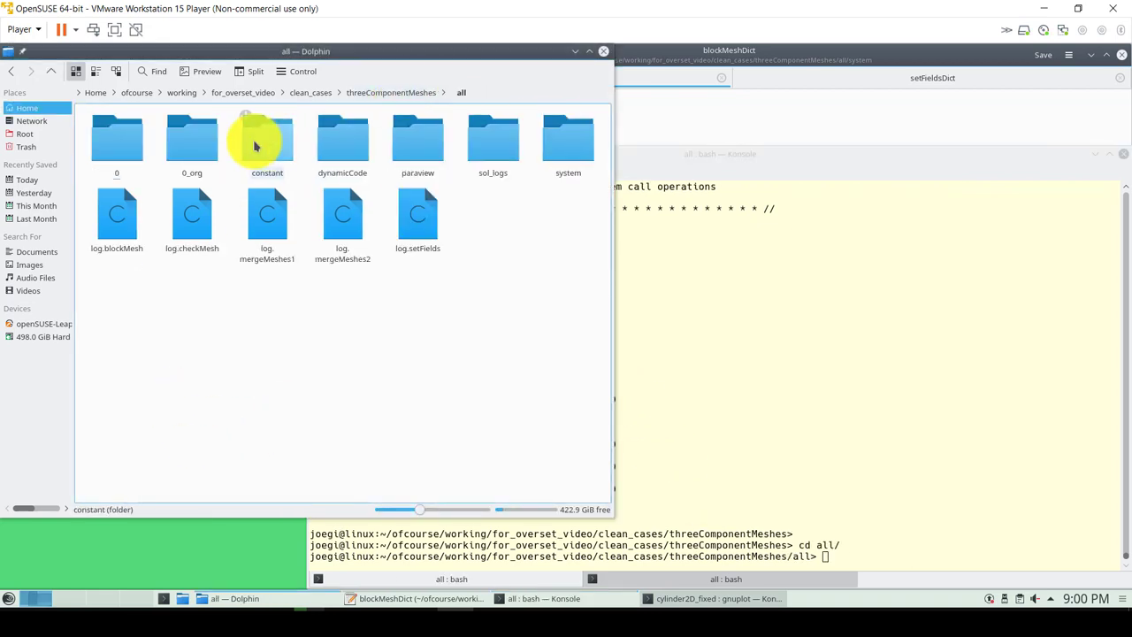
left_click(252, 141)
left_click(113, 150)
left_click_drag(192, 141, 784, 121)
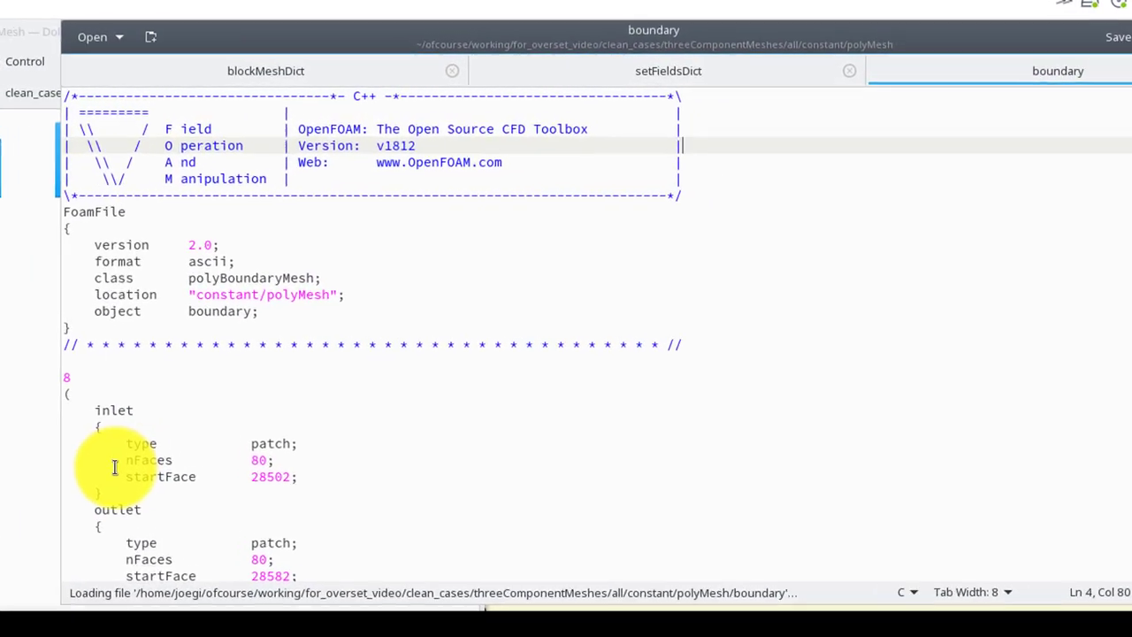
Examine the order of the patches in the boundary file and the position of the oversetPatch entry
left_click(63, 407)
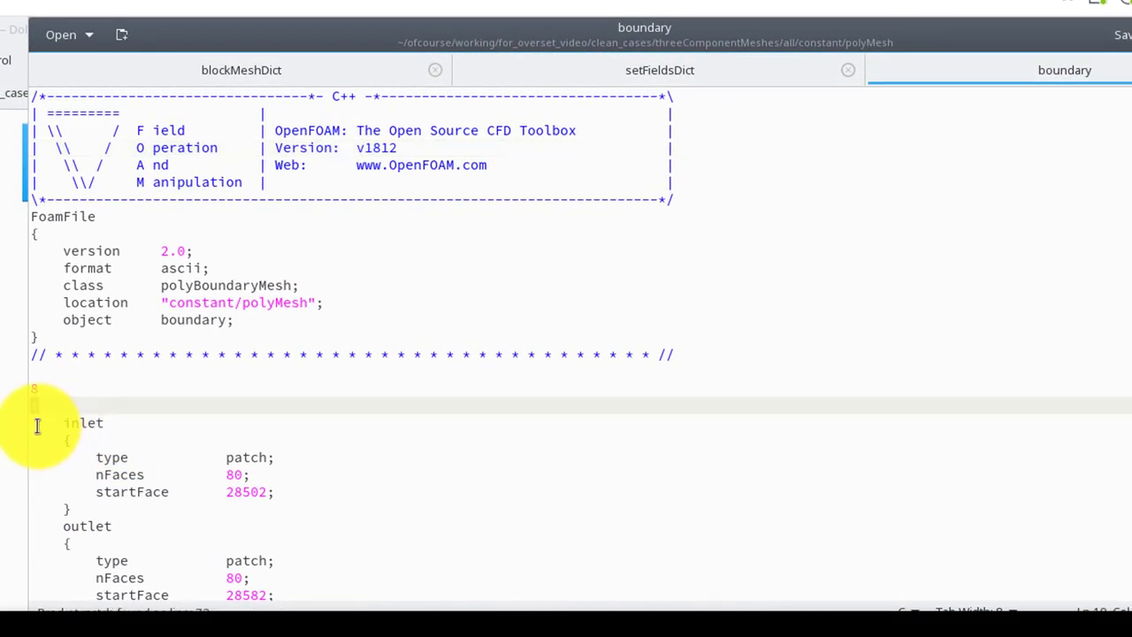
left_click_drag(37, 426, 293, 558)
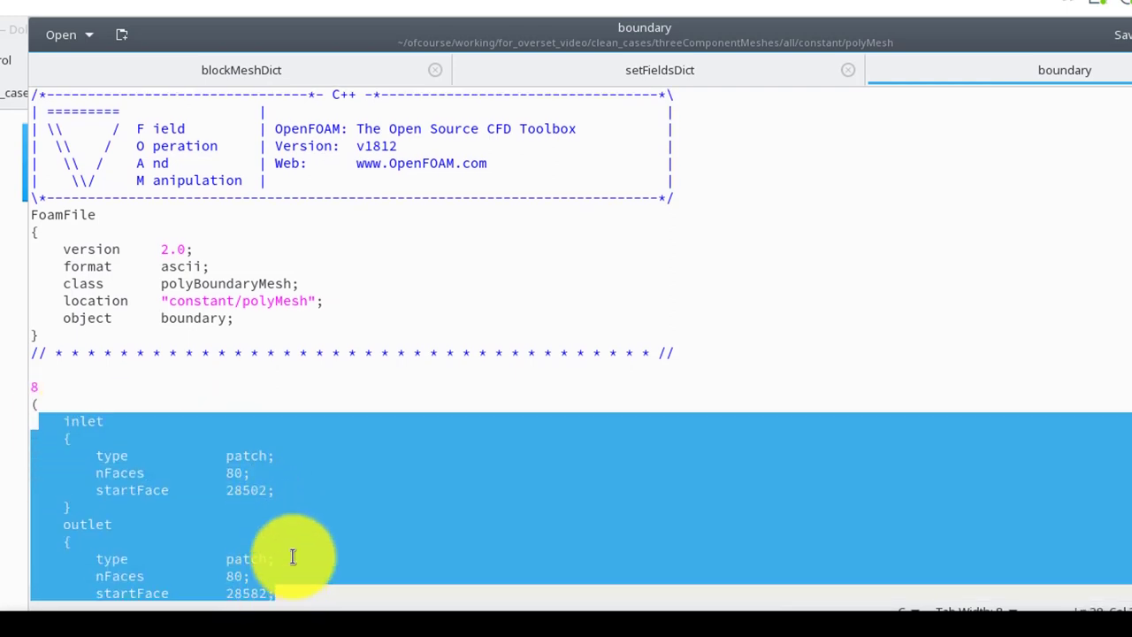
scroll(310, 439, "down", 15)
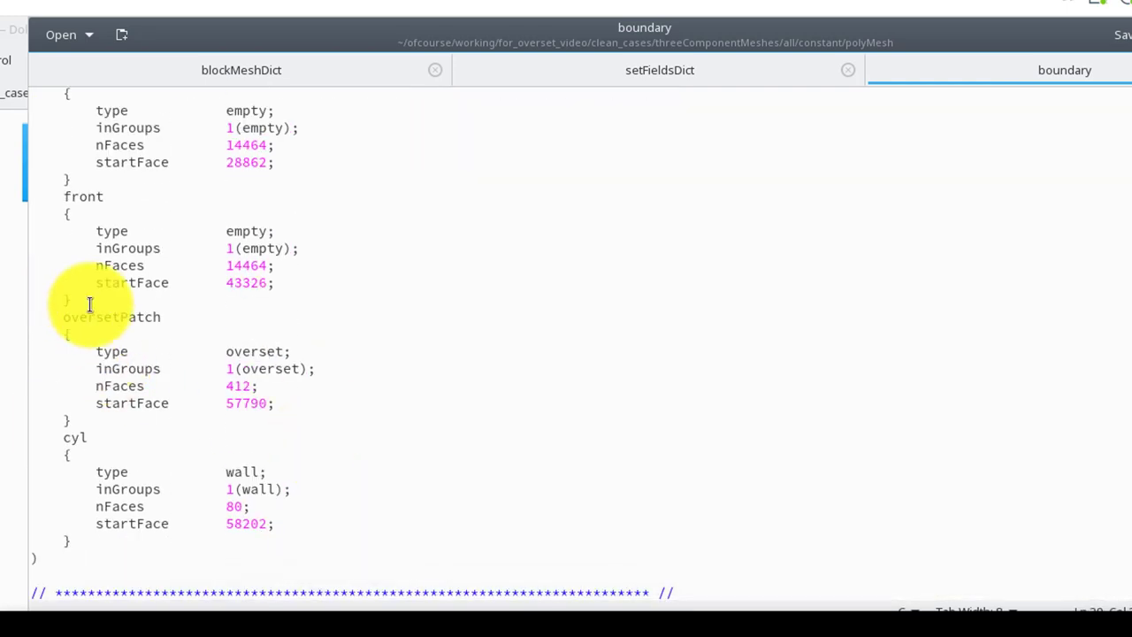
left_click(89, 302)
left_click_drag(38, 320, 188, 418)
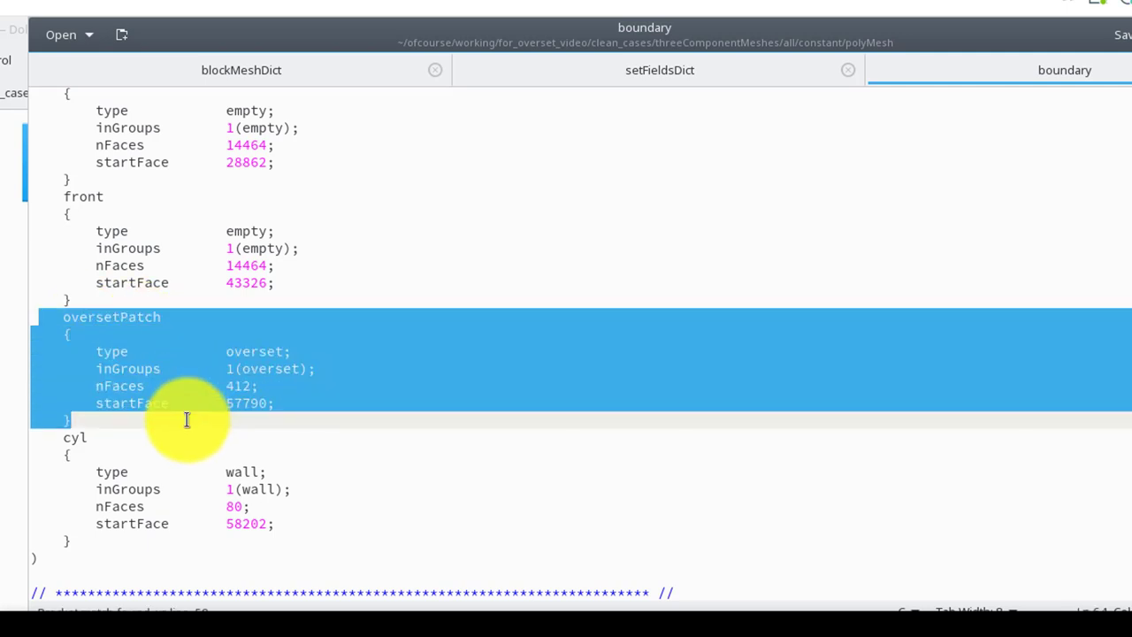
left_click(112, 423)
scroll(111, 419, "up", 5)
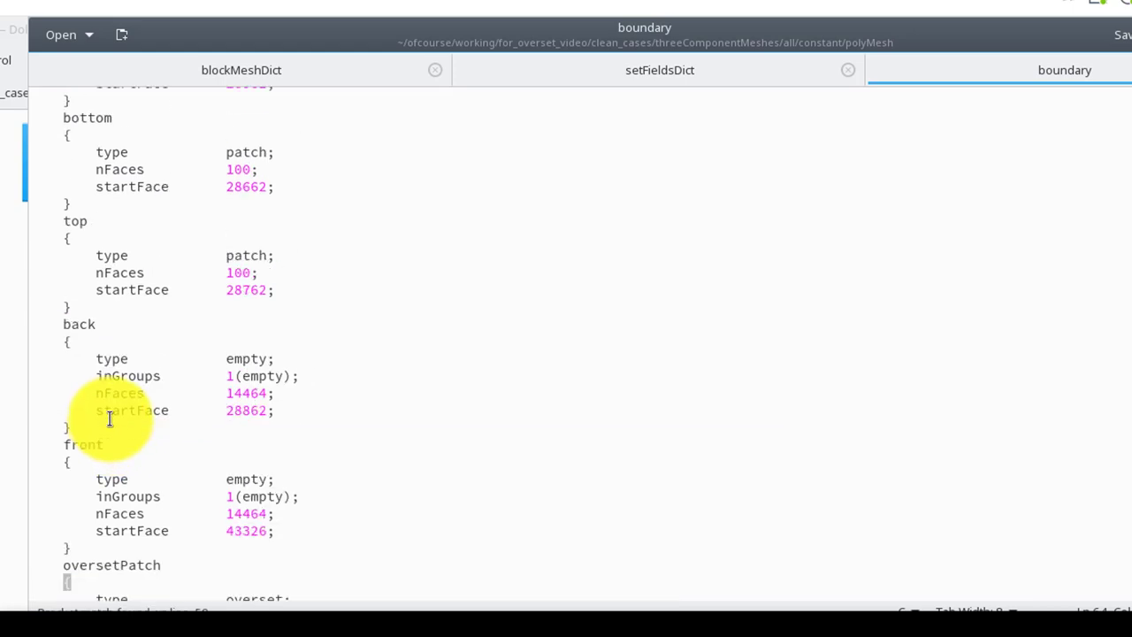
scroll(111, 419, "down", 4)
scroll(110, 417, "up", 8)
scroll(111, 417, "down", 7)
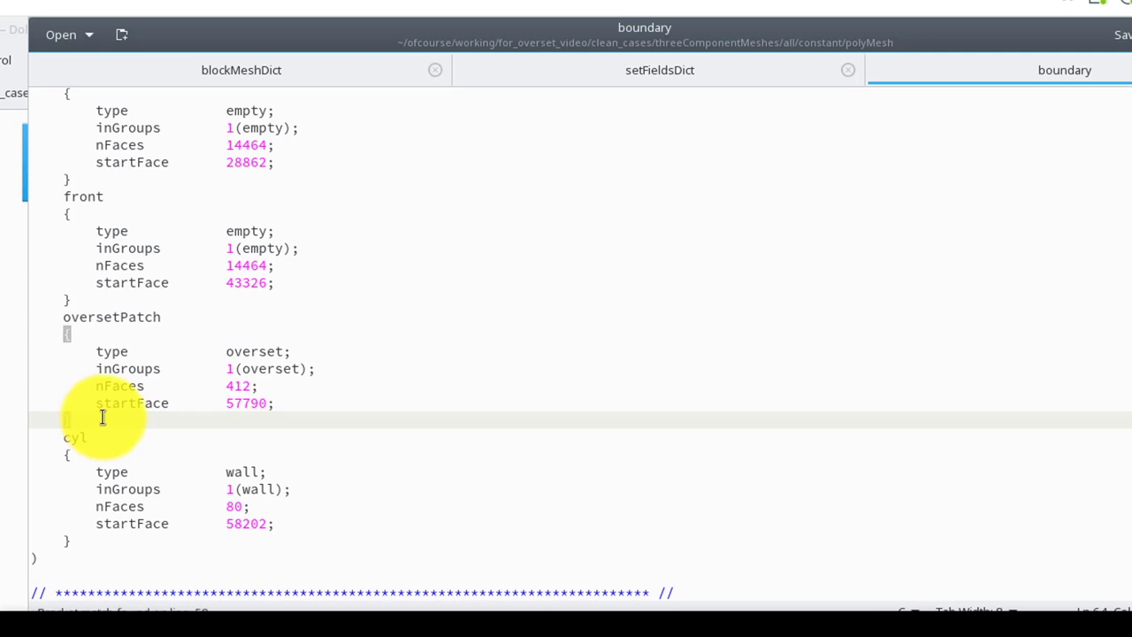
Try moving the oversetPatch entry ahead of inlet in the boundary file, and undo the move
left_click_drag(102, 417, 4, 321)
key("ctrl+c")
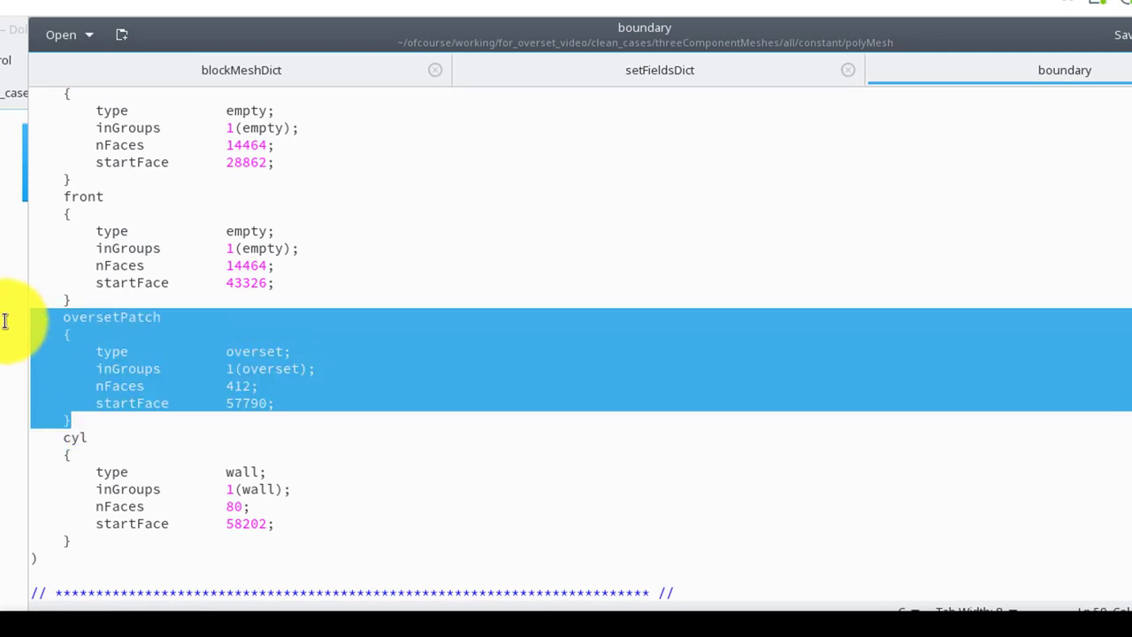
key("Delete")
scroll(48, 283, "up", 10)
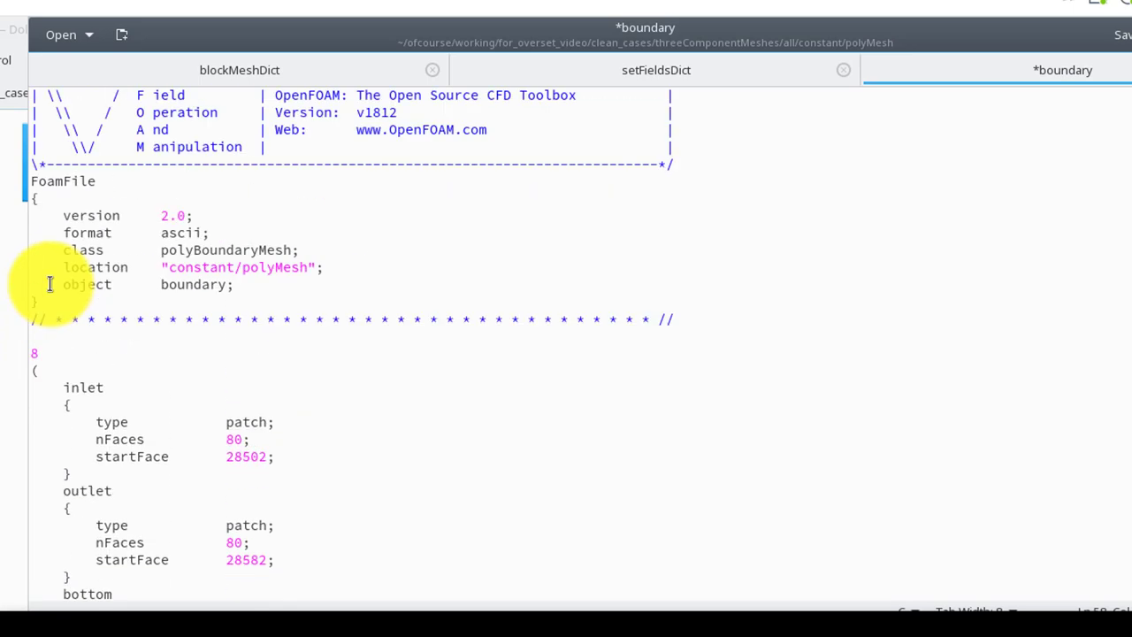
left_click(74, 406)
key("ctrl+v")
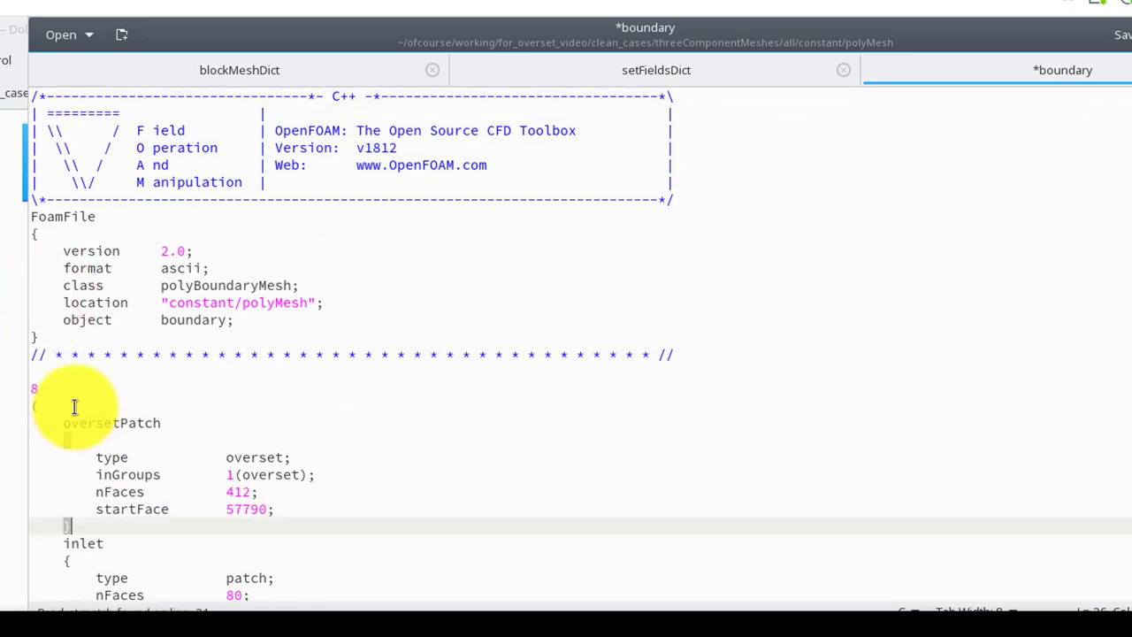
scroll(74, 406, "down", 4)
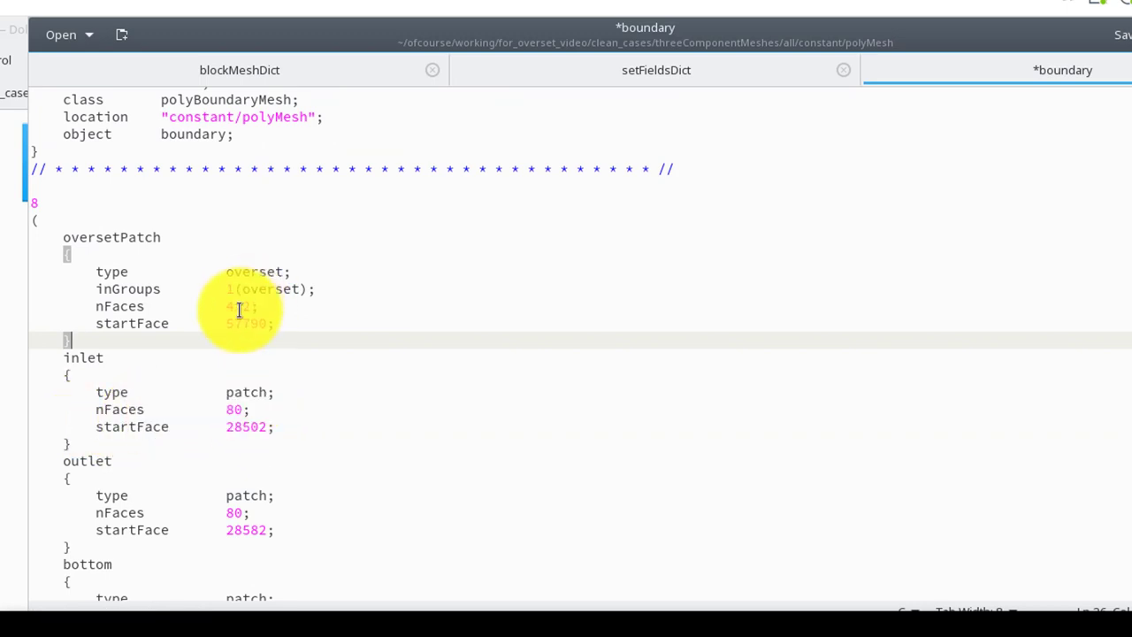
key("ctrl+z")
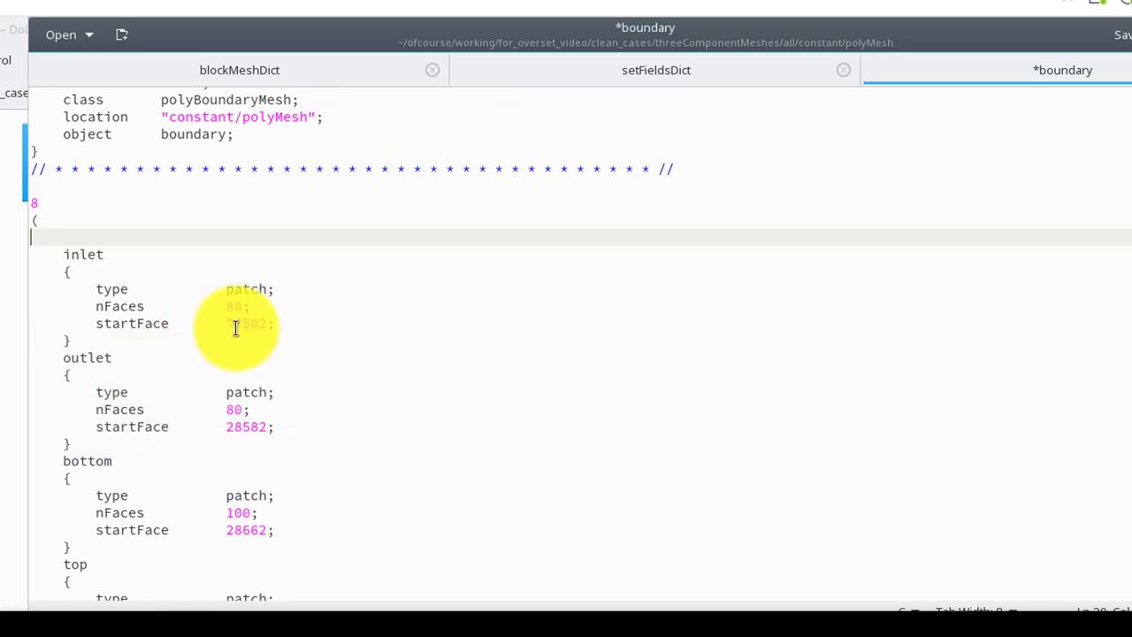
key("ctrl+z")
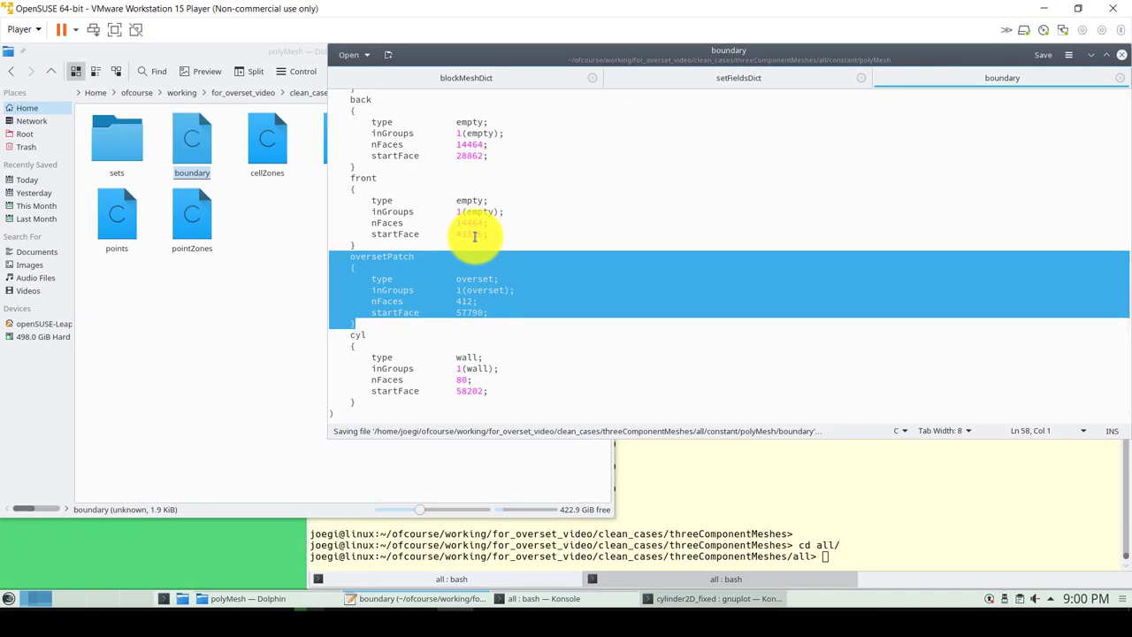
Load the OpenFOAM environment with of1812 in the terminal and start the overPimpleDyMFoam solver in the all directory
left_click(782, 482)
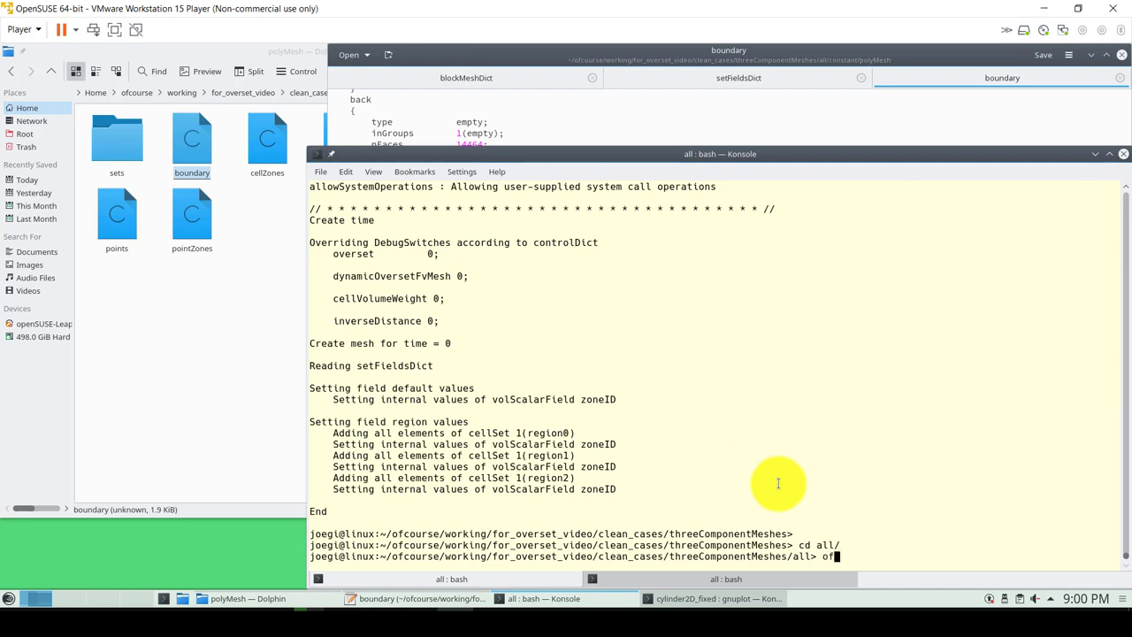
type("of1812")
key("Return")
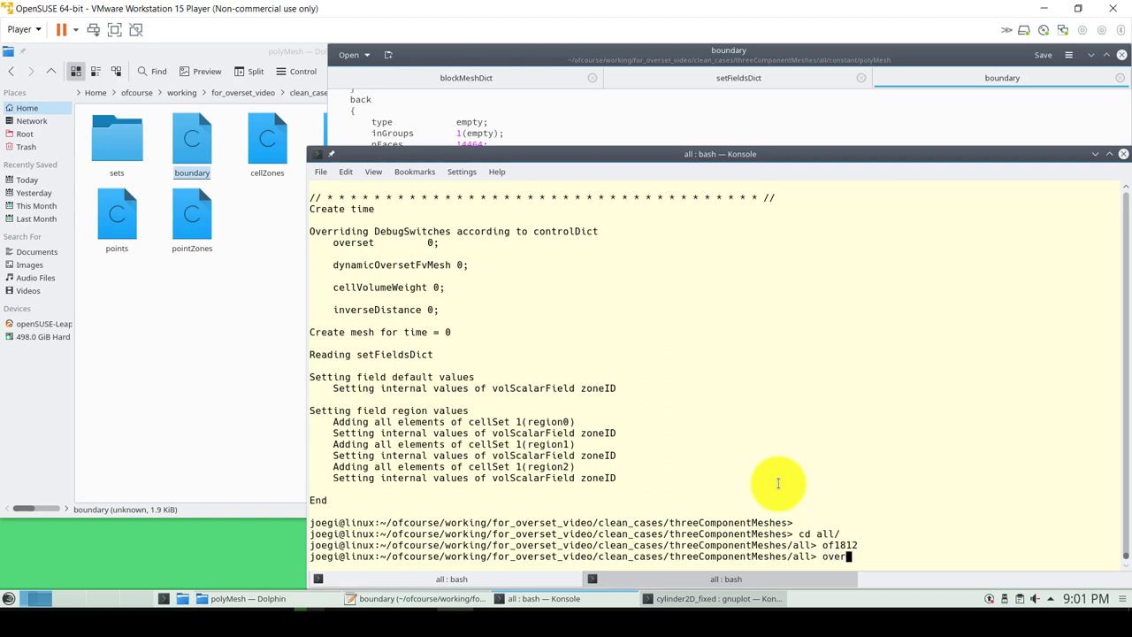
type("overPi")
key("Tab")
key("Return")
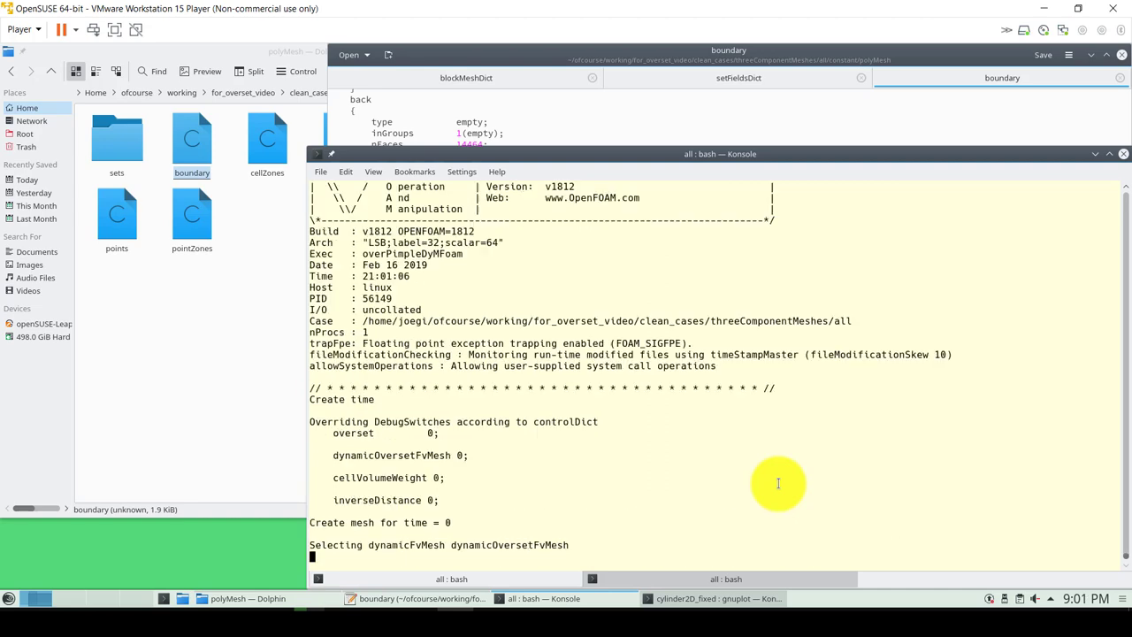
Check the solver output for warnings about the overset patch and compare them with the patch order in the boundary file
scroll(701, 482, "up", 20)
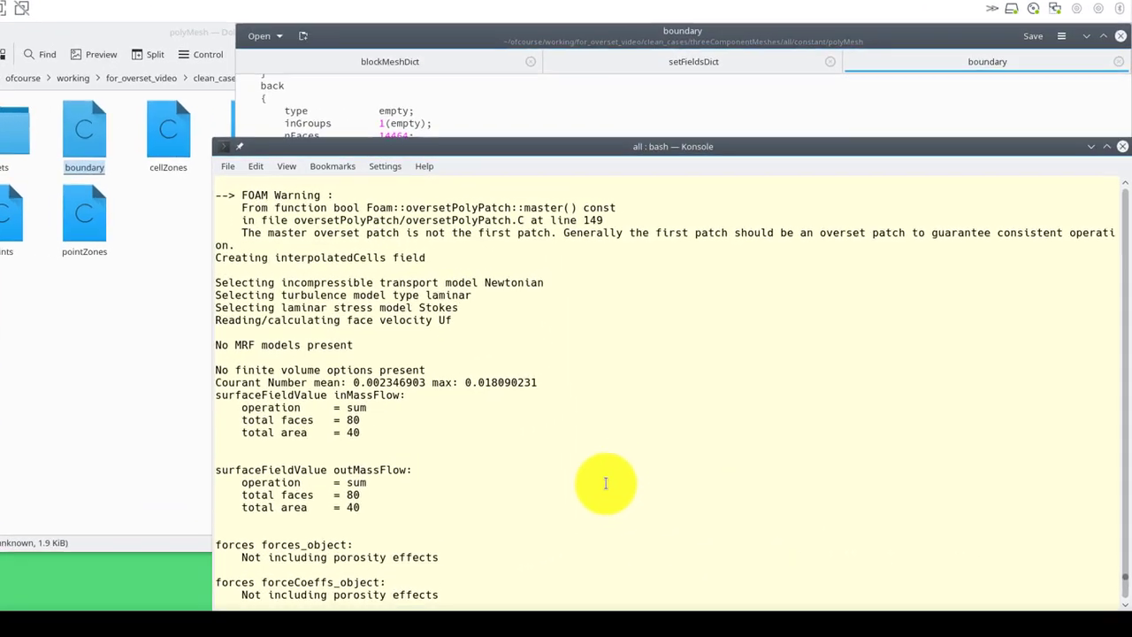
scroll(701, 482, "up", 2)
left_click_drag(62, 343, 9, 283)
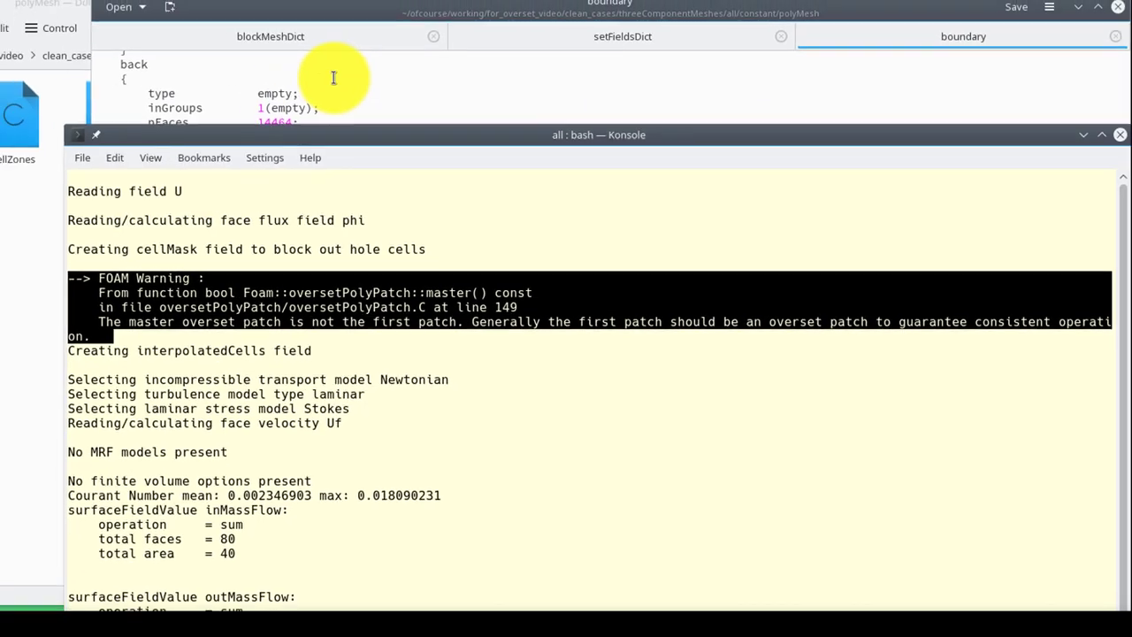
left_click(341, 72)
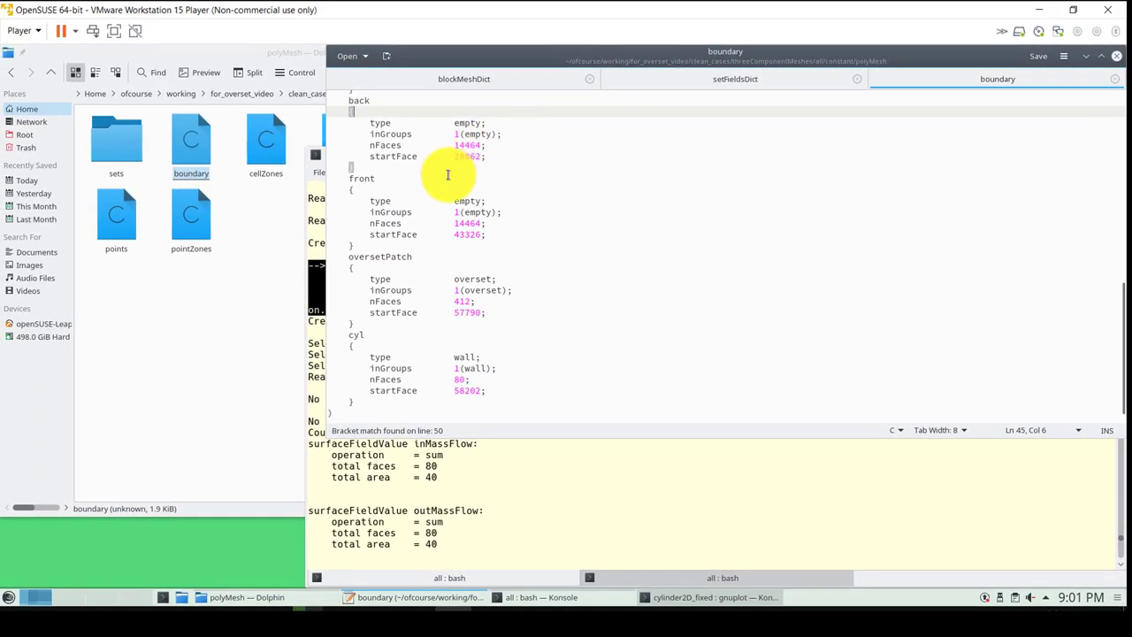
scroll(447, 174, "up", 12)
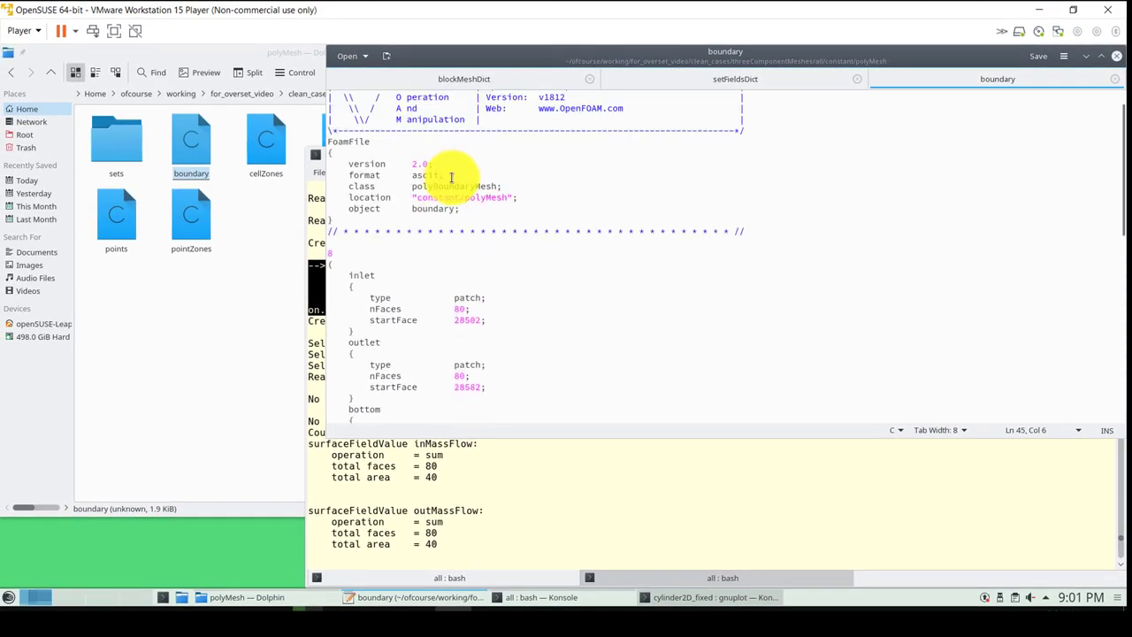
scroll(451, 172, "down", 5)
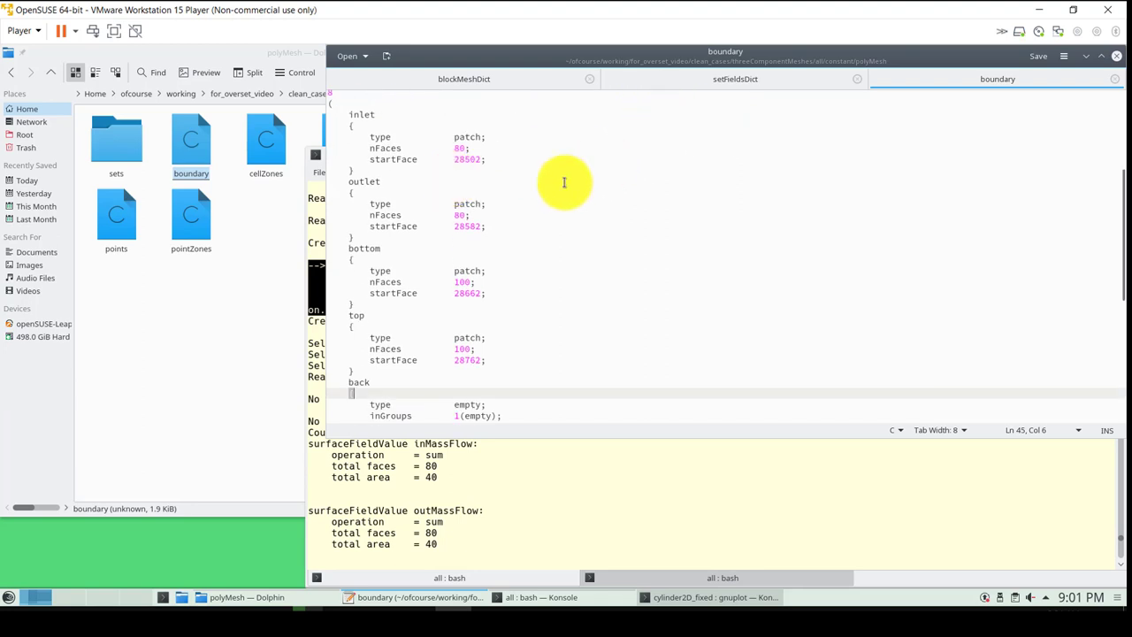
Remove the /* */ comment marks around the empty oversetPatch entry in blockMeshDict and save the file
left_click(462, 79)
scroll(420, 268, "down", 15)
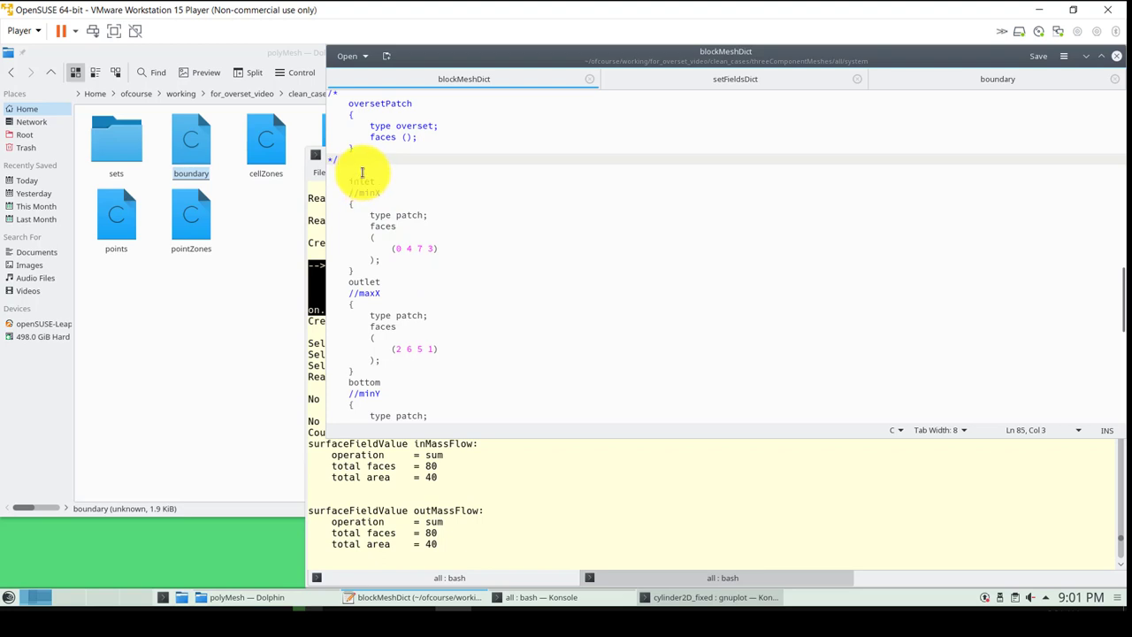
key("BackSpace")
key("BackSpace")
scroll(356, 159, "up", 2)
left_click(353, 172)
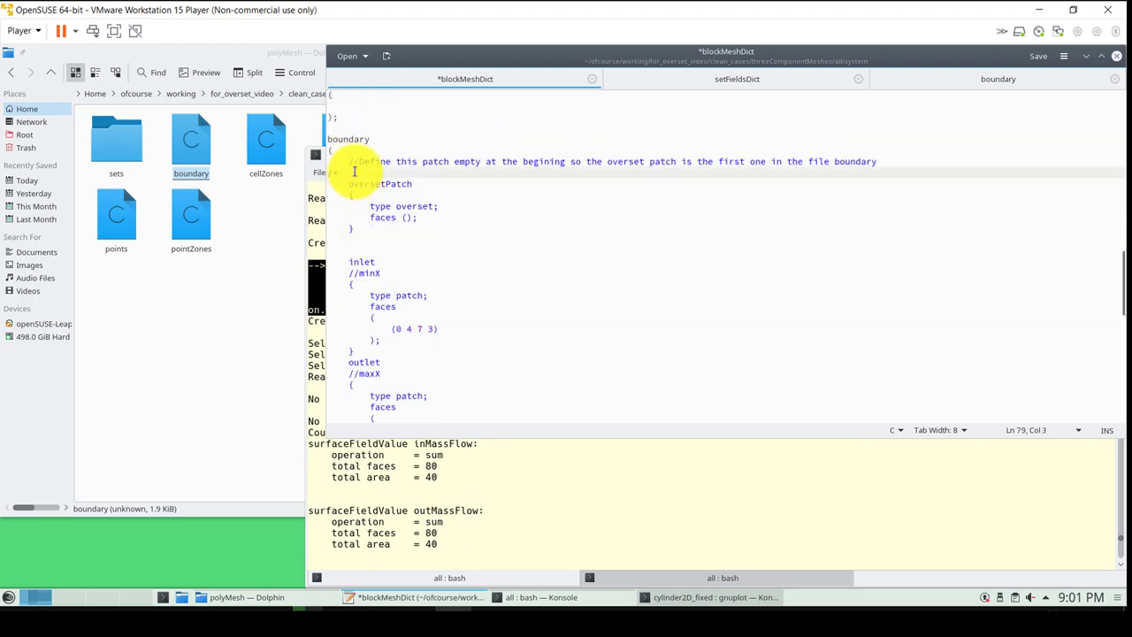
key("ctrl+s")
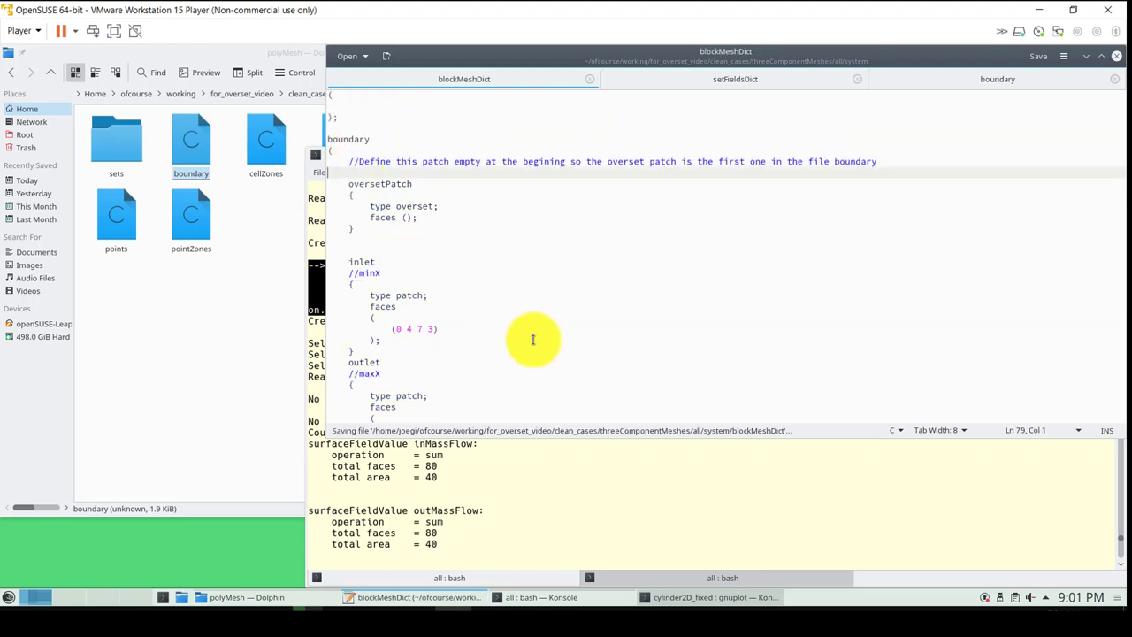
Stop the running solver and rerun the meshing script with sh run_mesh.sh from the threeComponentMeshes directory
left_click(649, 525)
key("ctrl+c")
key("Return")
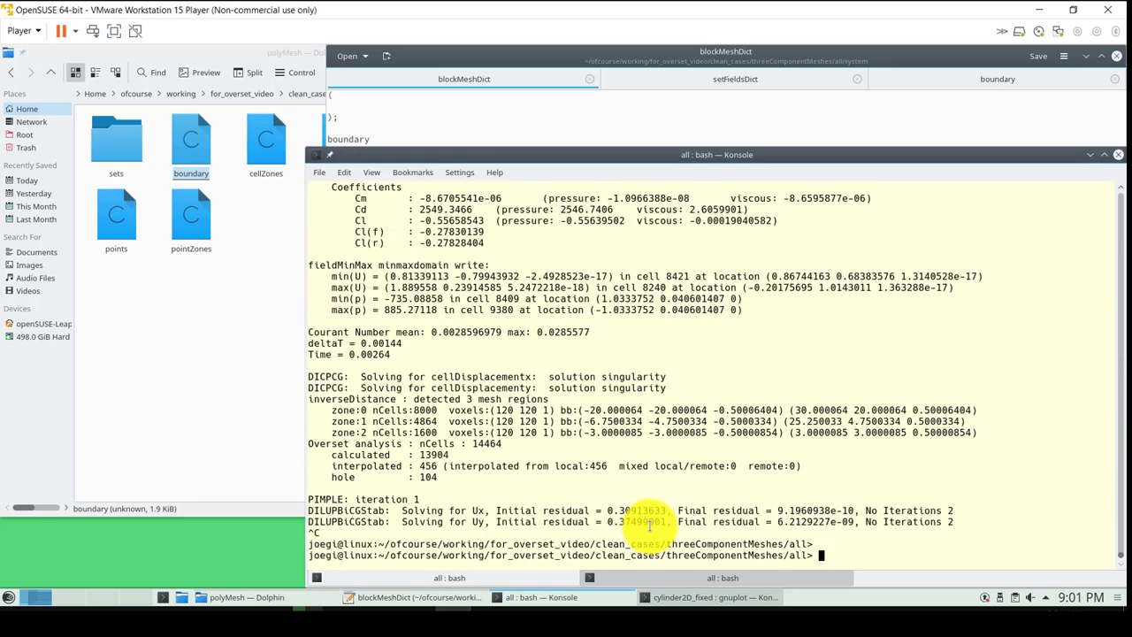
type("cd..")
key("Return")
type("s")
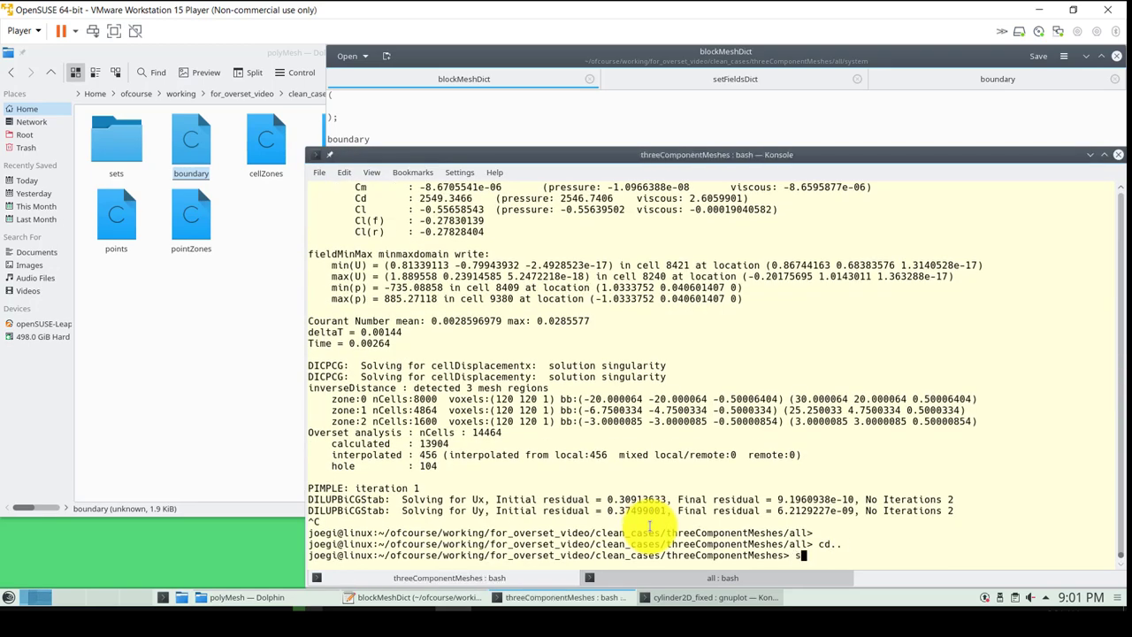
type("h run_mesh.sh")
key("Return")
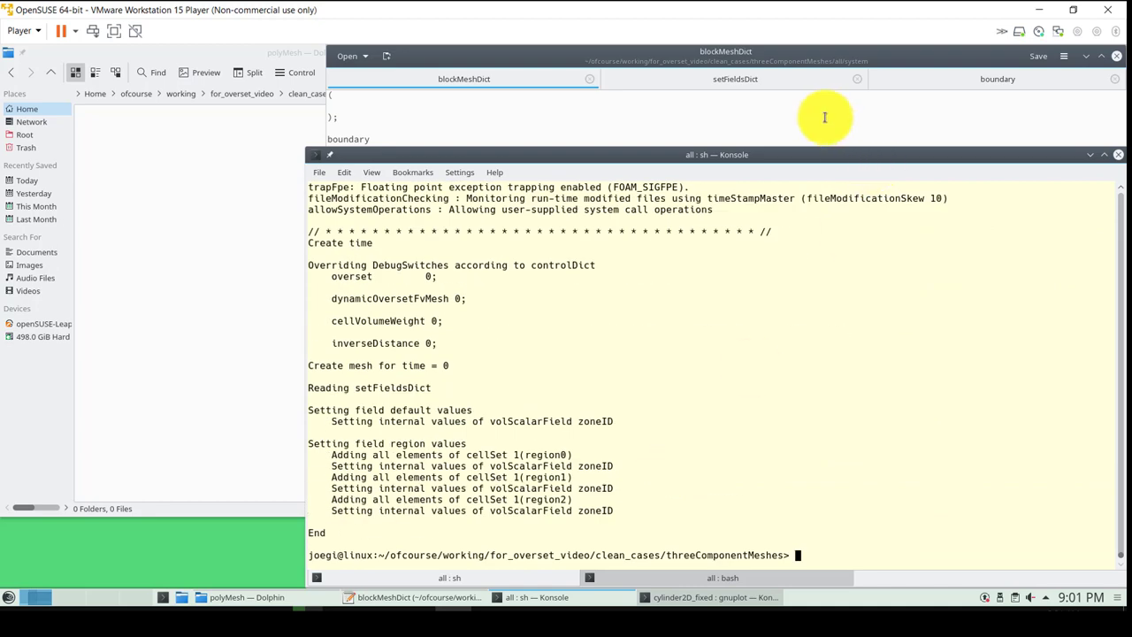
Reload the regenerated boundary file and check where the oversetPatch entry stands in the patch list
left_click(924, 82)
left_click(1044, 103)
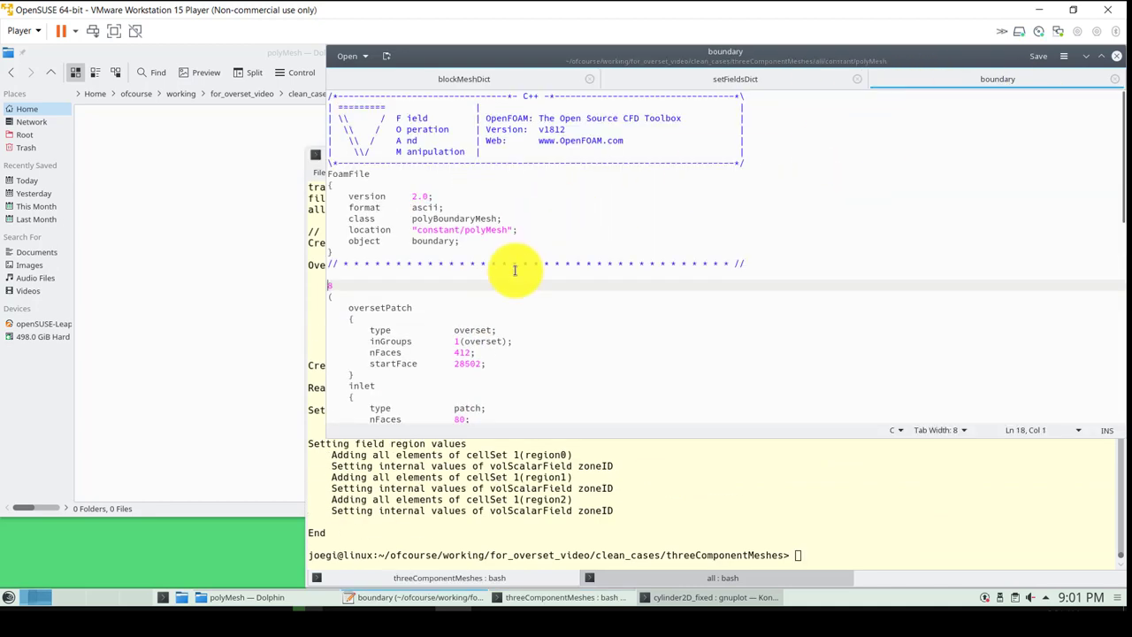
left_click_drag(359, 377, 282, 307)
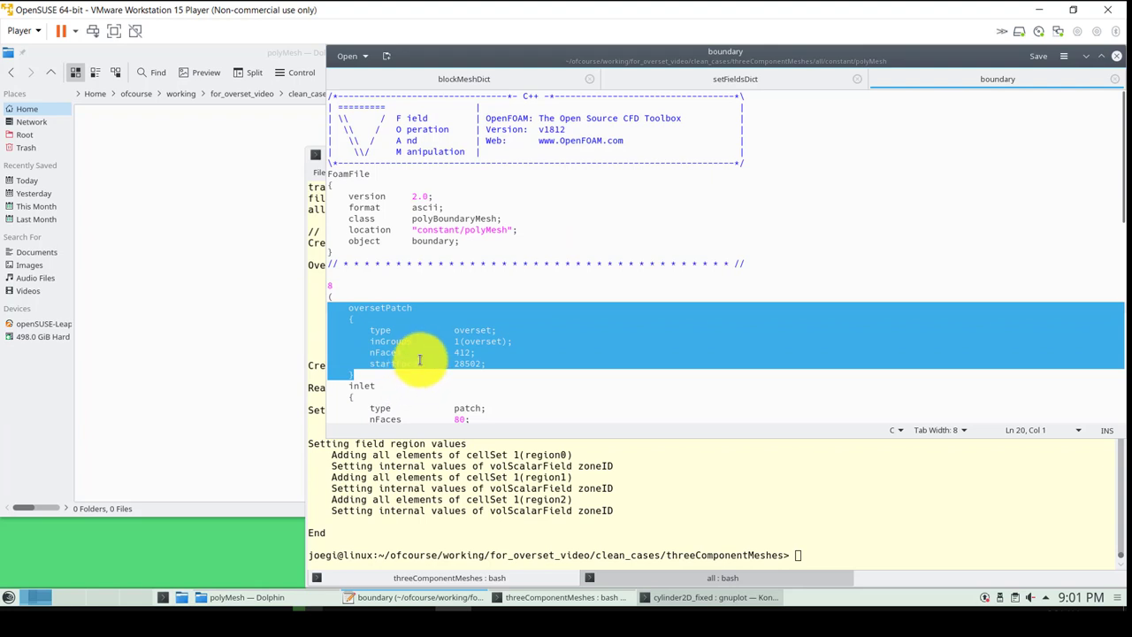
left_click(384, 374)
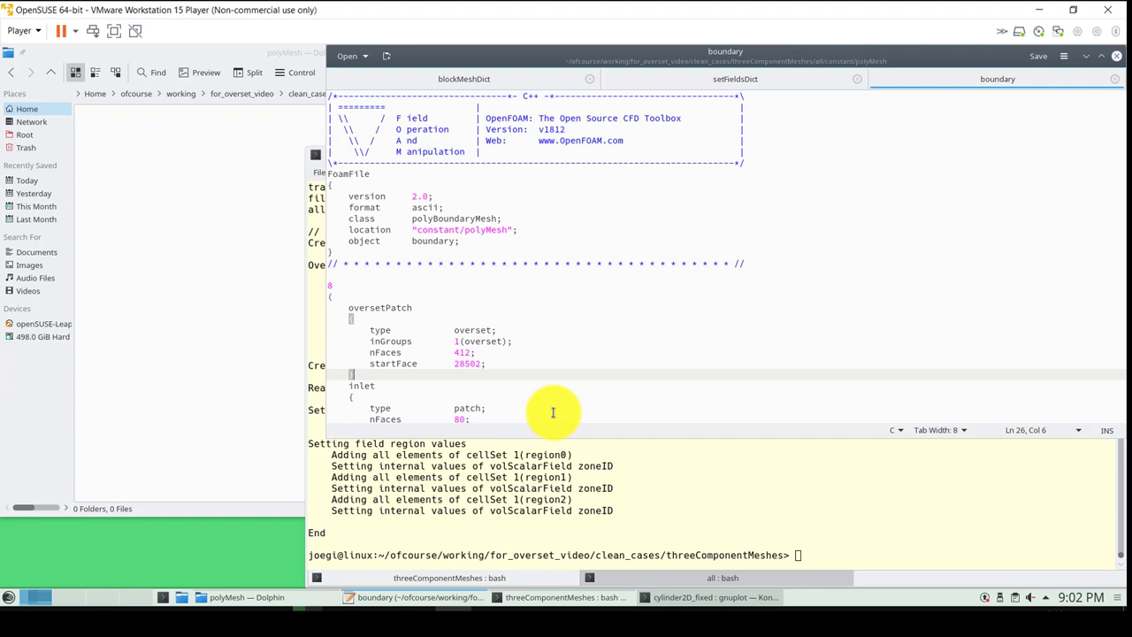
left_click(508, 331)
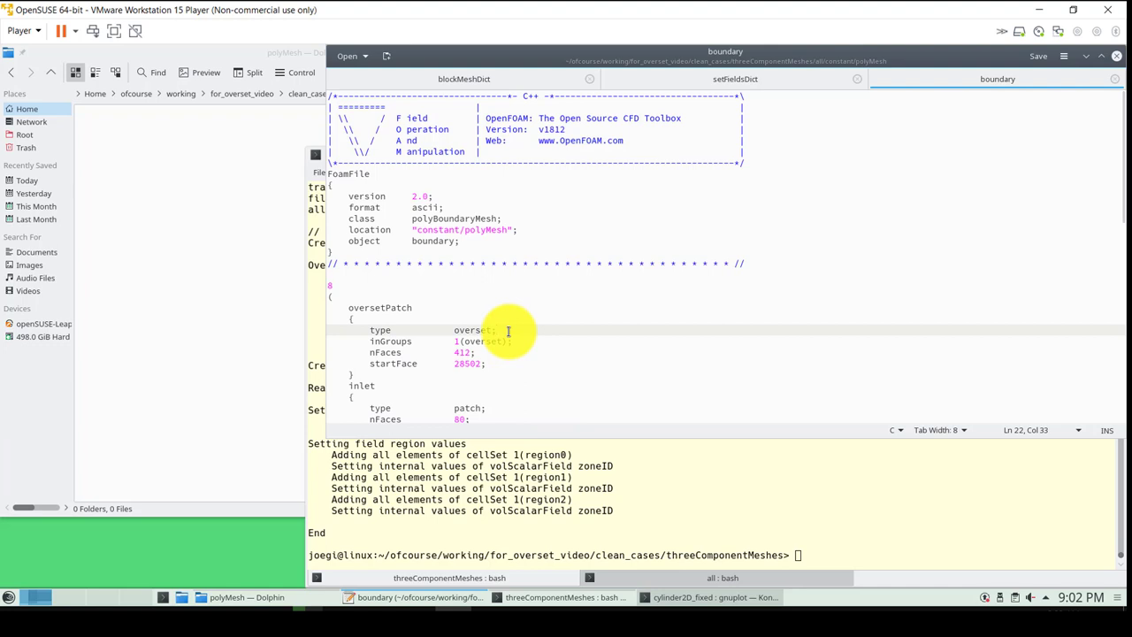
left_click_drag(508, 330, 348, 305)
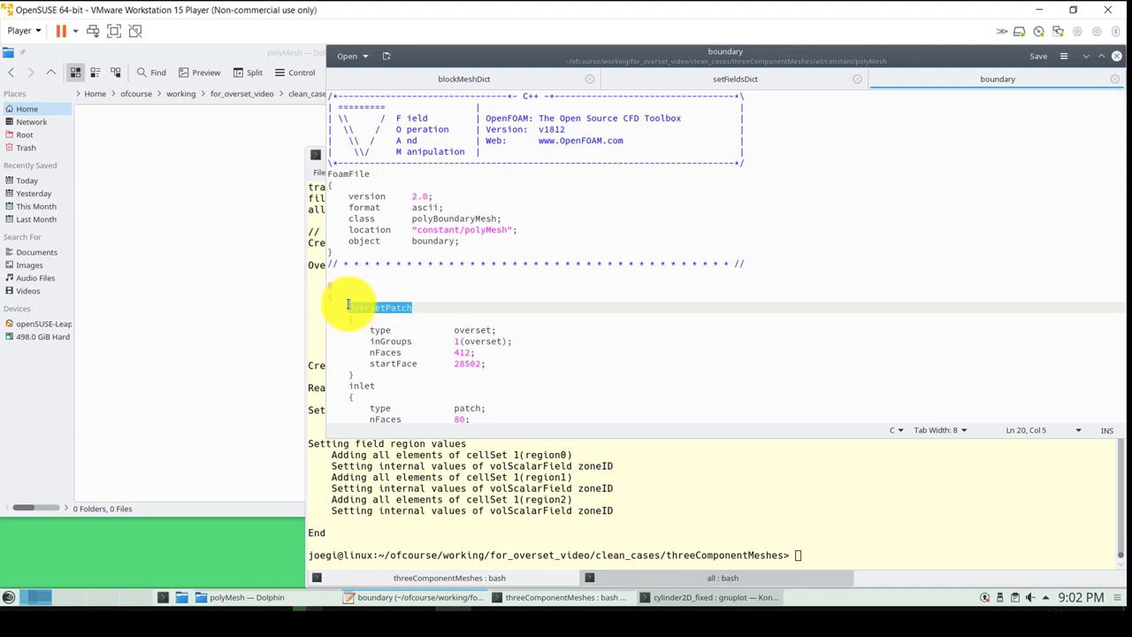
Change into the all directory, list its contents and start the solver with overPimpleDyMFoam
left_click(758, 535)
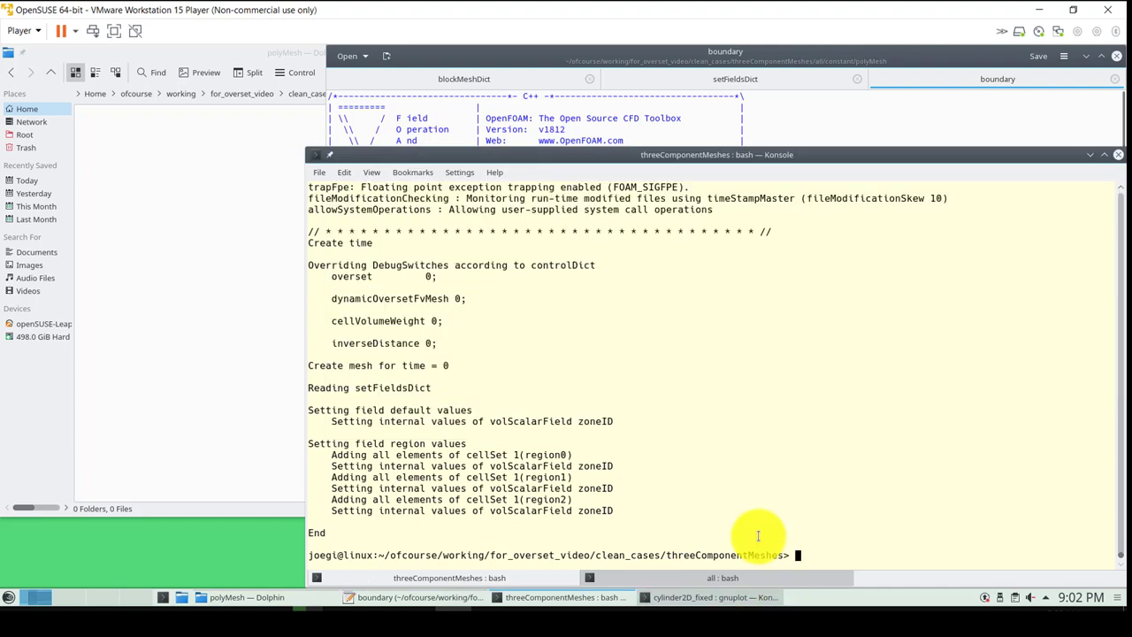
type("cd all/")
key("Return")
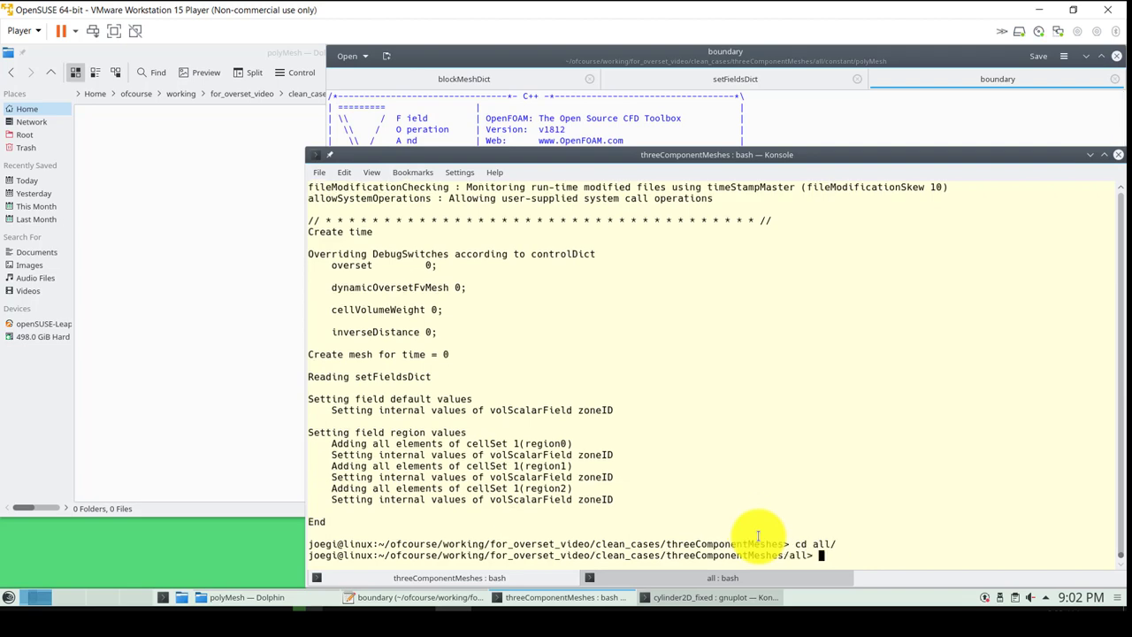
type("ls")
key("Return")
key("Up")
key("Up")
key("Down")
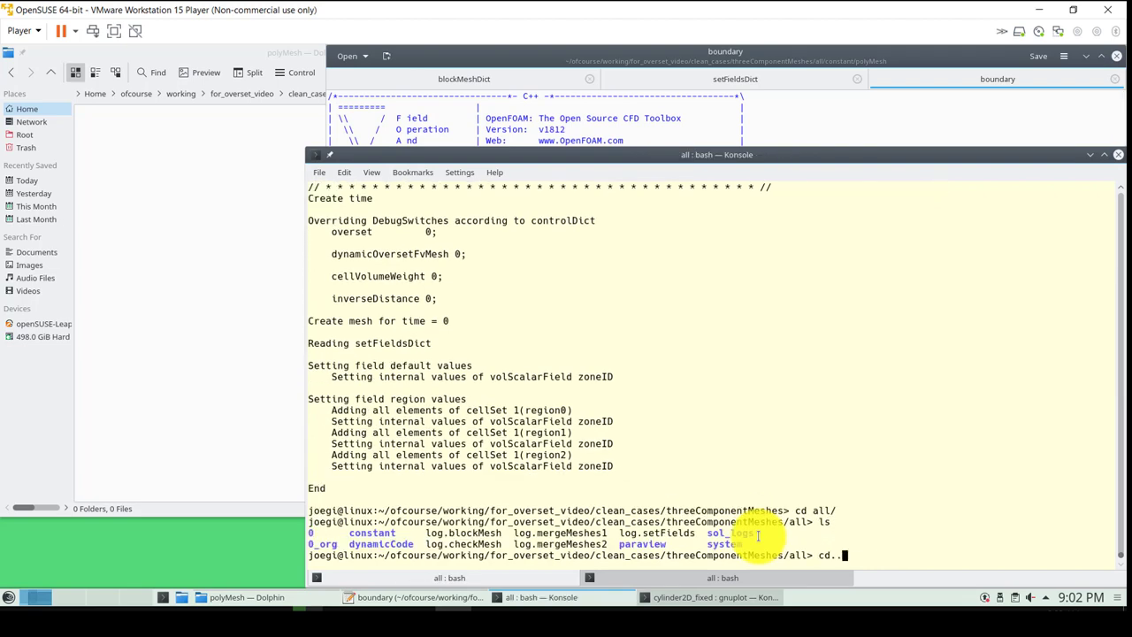
key("Up")
key("Up")
key("Up")
key("Return")
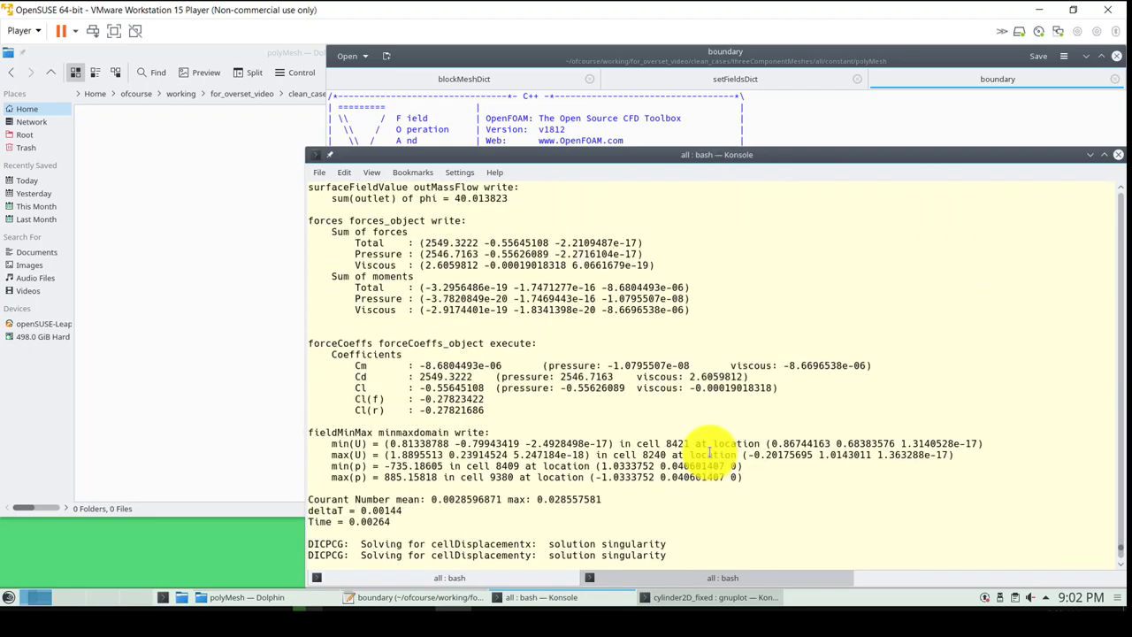
Read back through the solver's start-up output and check it for overset patch warnings
scroll(710, 468, "up", 20)
scroll(710, 452, "up", 15)
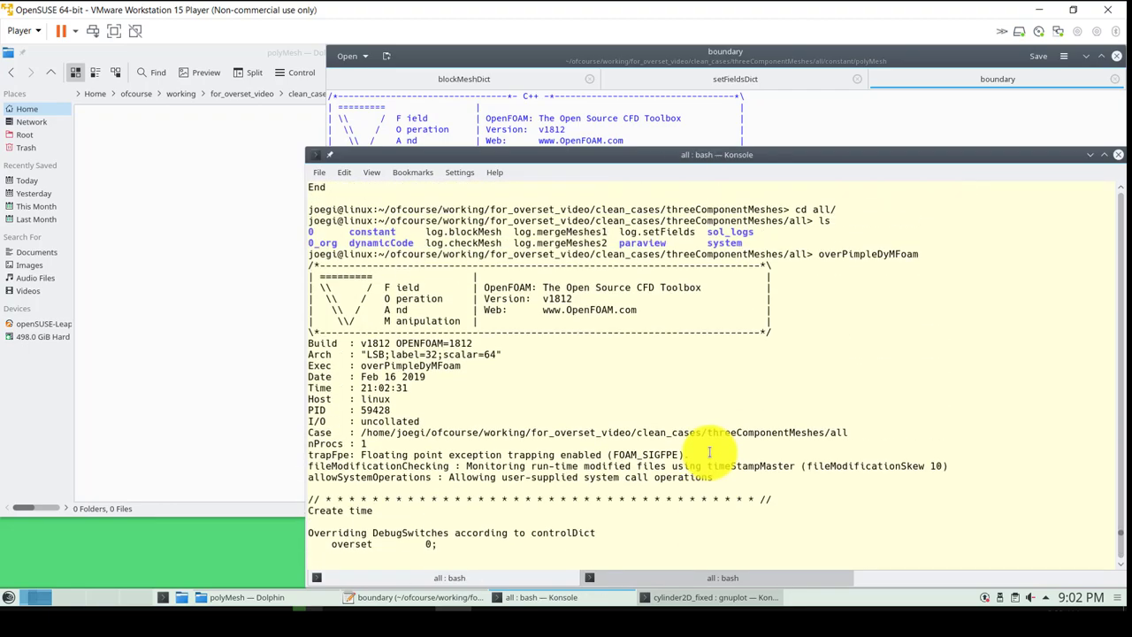
scroll(498, 399, "down", 7)
scroll(460, 395, "down", 10)
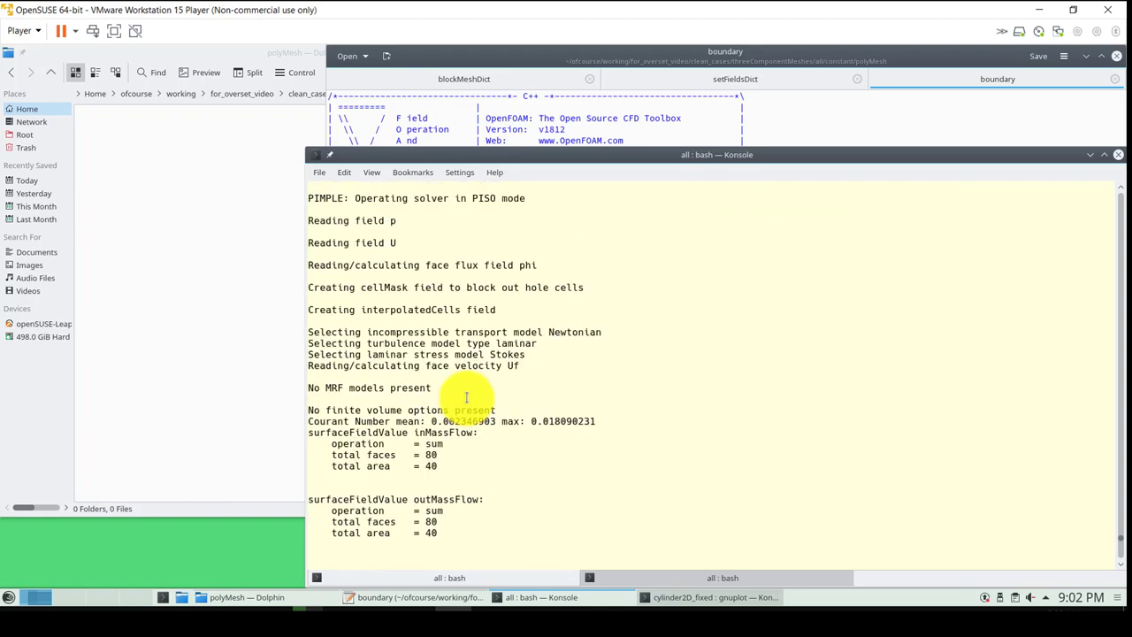
scroll(482, 384, "down", 5)
Stop the solver, launch paraFoam and load the all.OpenFOAM case
key("ctrl+c")
key("Return")
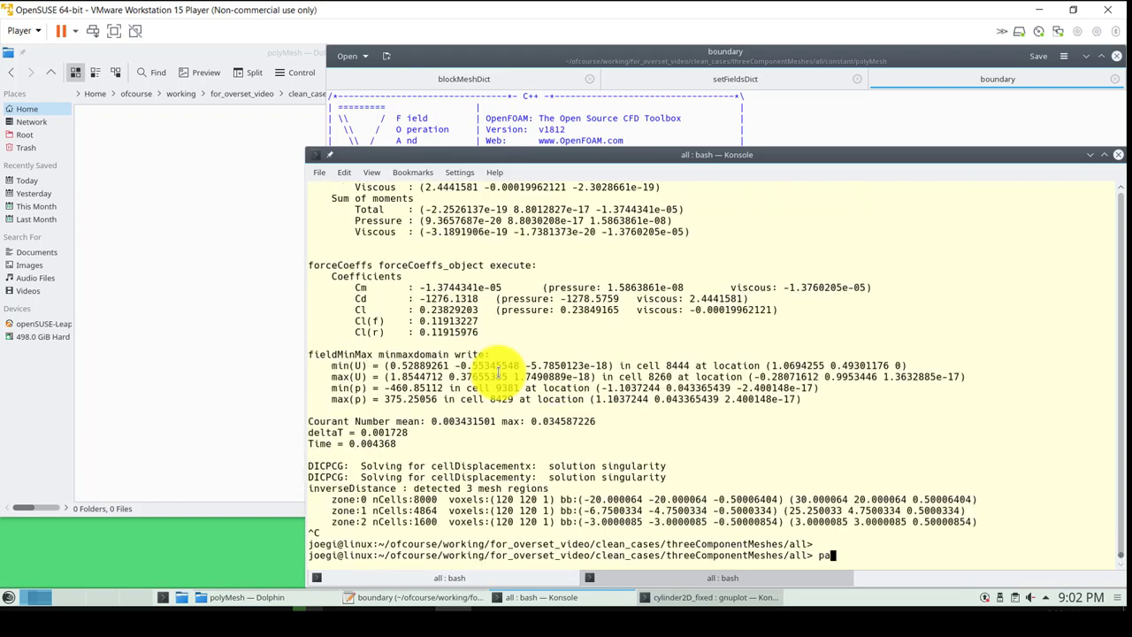
key("Return")
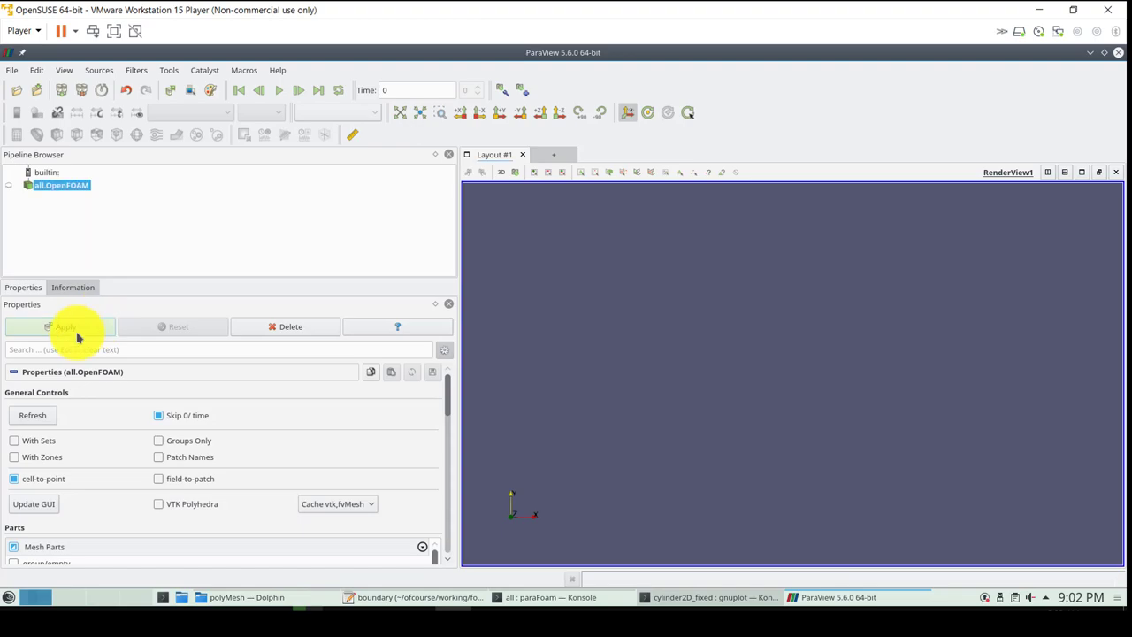
left_click(77, 336)
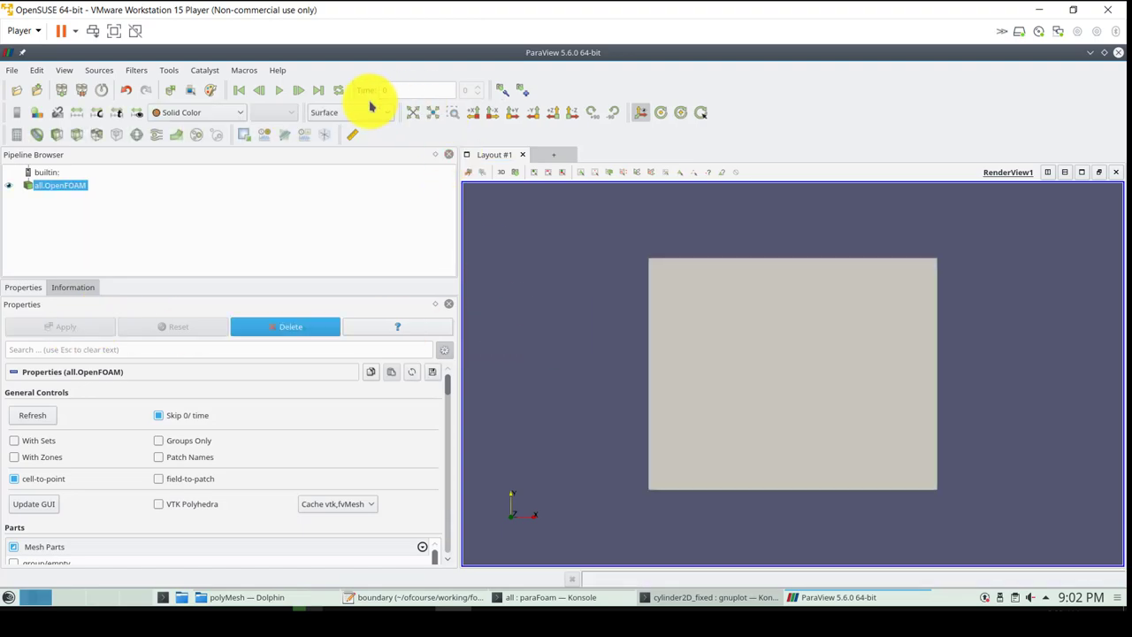
Display the case as Surface With Edges and examine the overlapping background, refinement and cylinder meshes
left_click(372, 113)
left_click(367, 215)
scroll(770, 277, "up", 5)
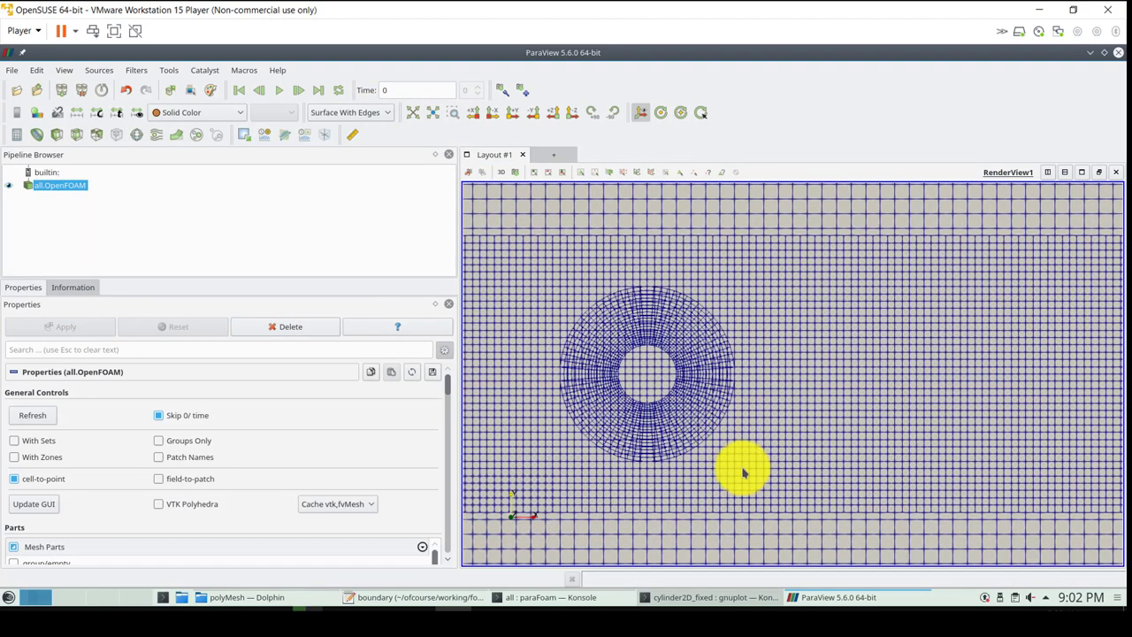
scroll(776, 351, "down", 4)
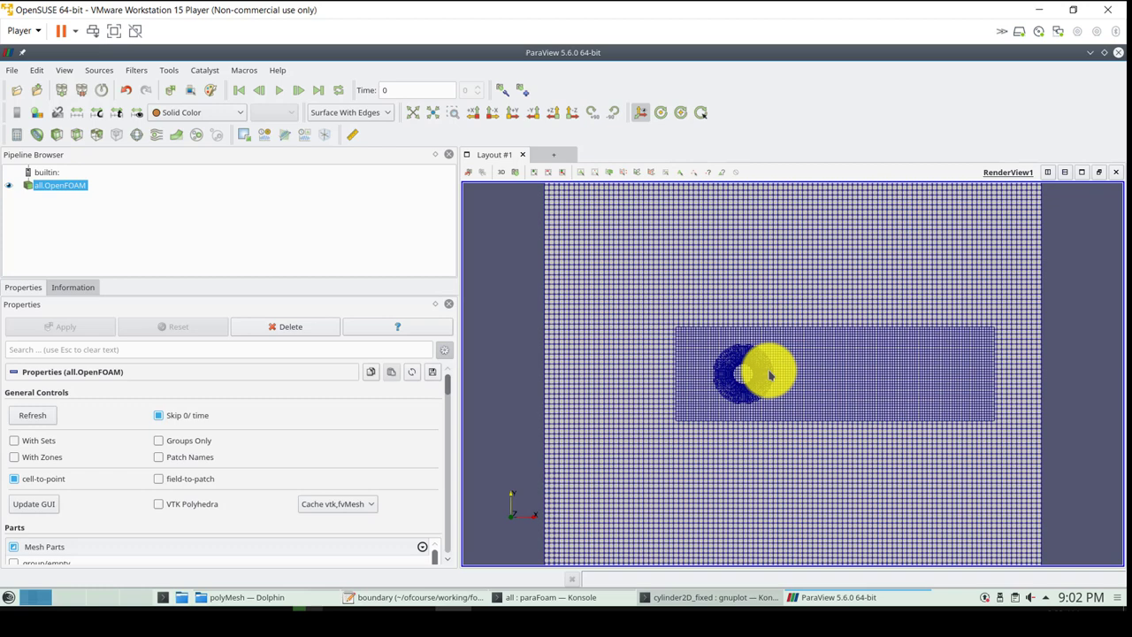
scroll(731, 372, "down", 2)
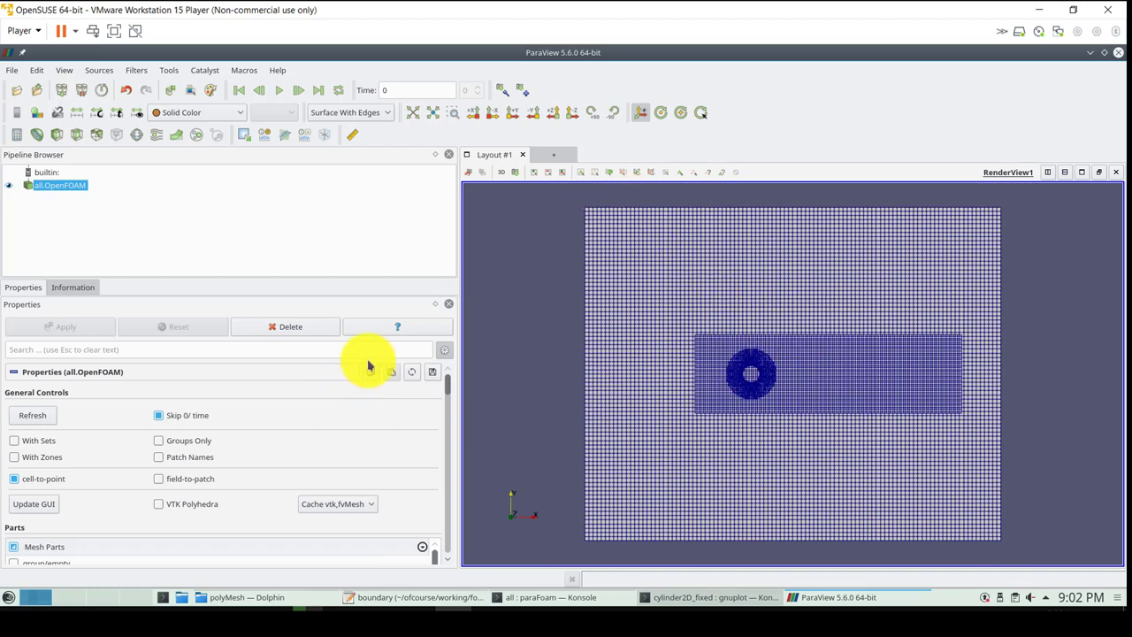
Load the zoneID volume field with U and p, and colour the mesh by the cell-based zoneID values
left_click_drag(448, 380, 416, 429)
left_click(30, 404)
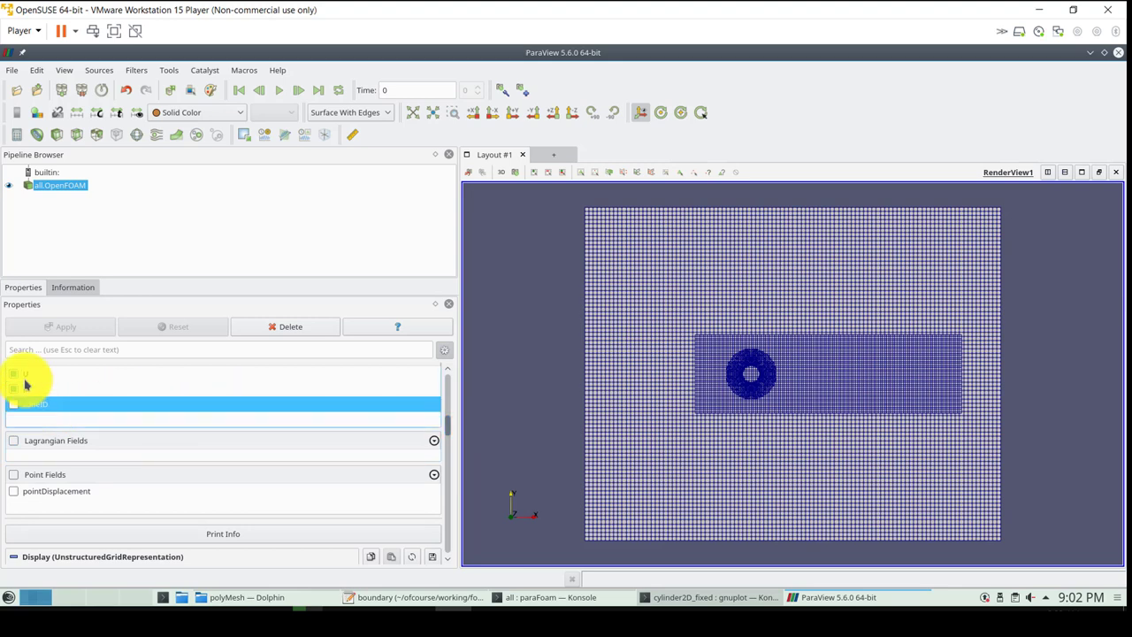
left_click(15, 374)
left_click(26, 325)
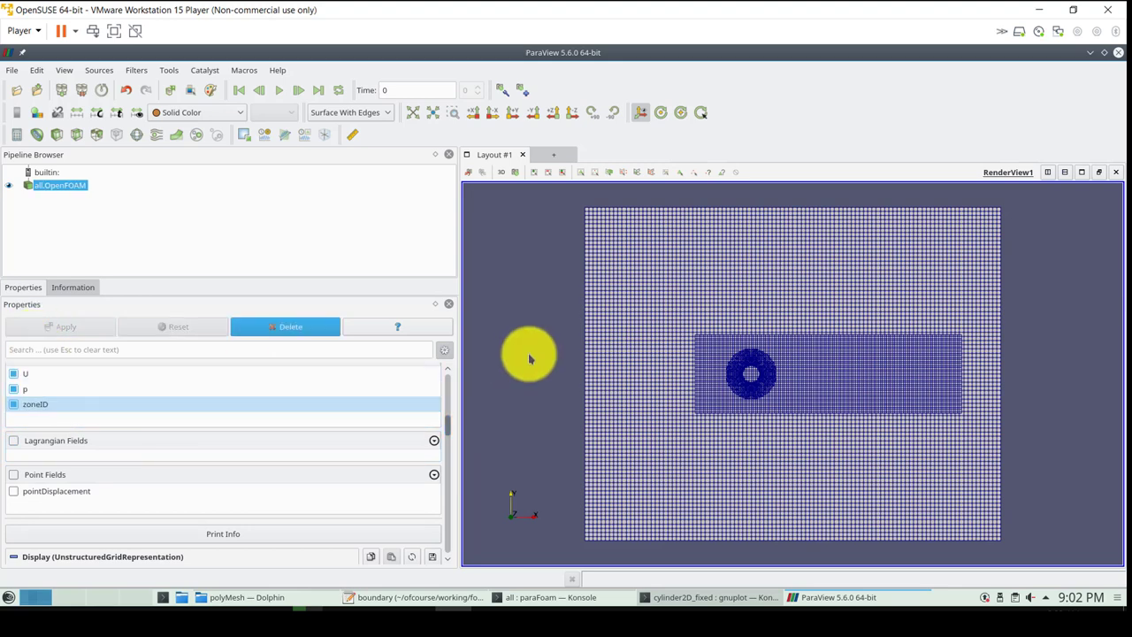
left_click(223, 112)
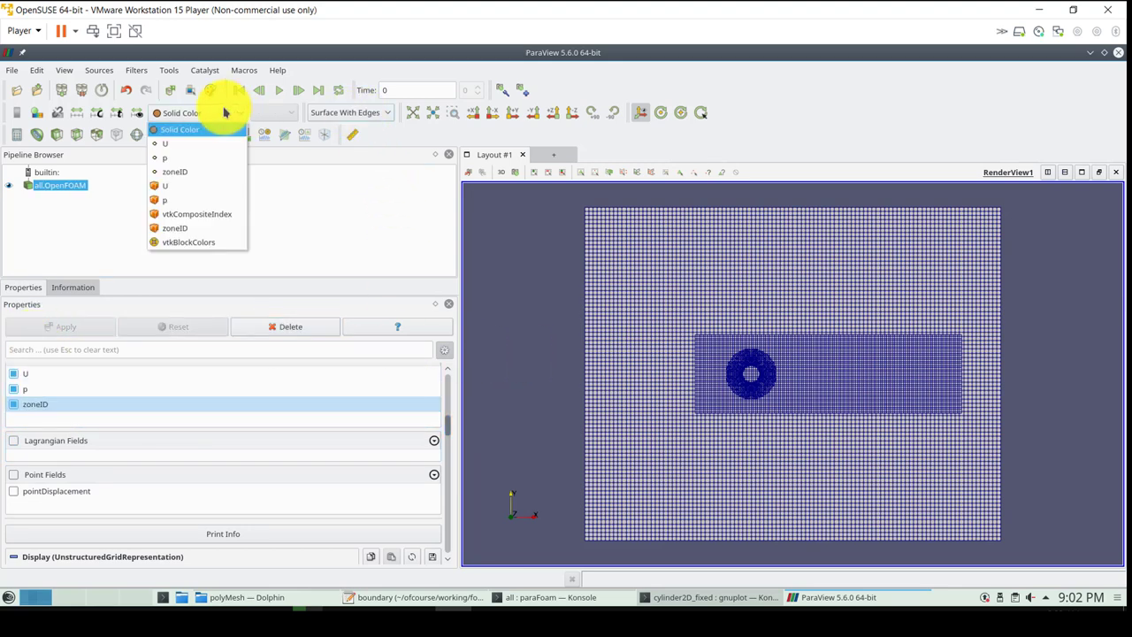
left_click(187, 172)
left_click(202, 112)
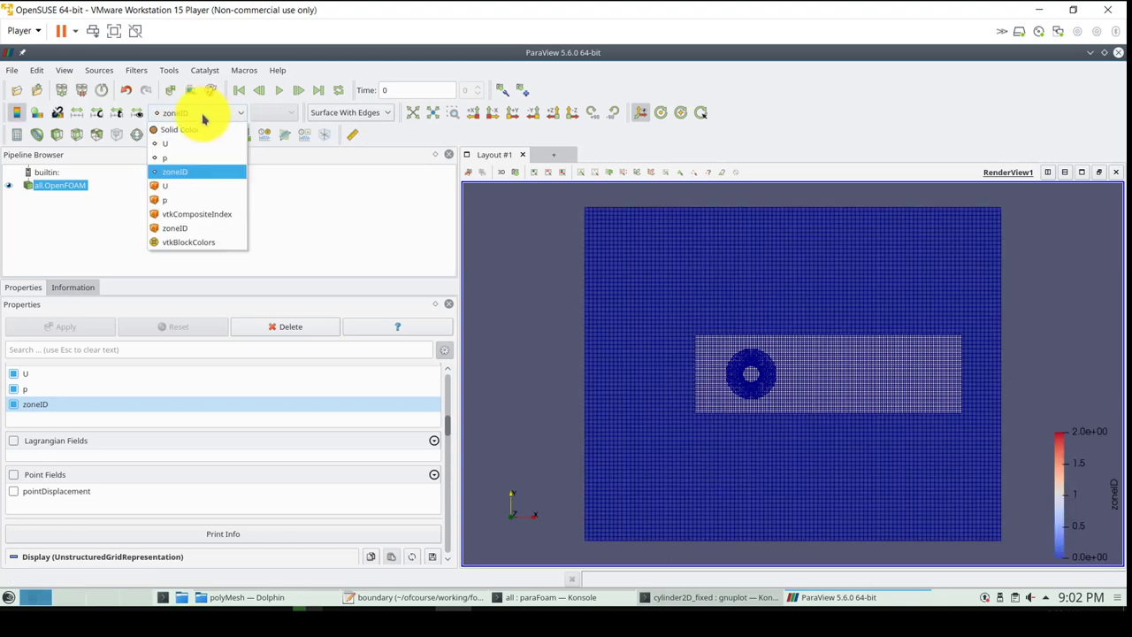
left_click(175, 227)
Switch the representation to Surface and inspect the zoneID regions from an oblique angle
left_click(364, 113)
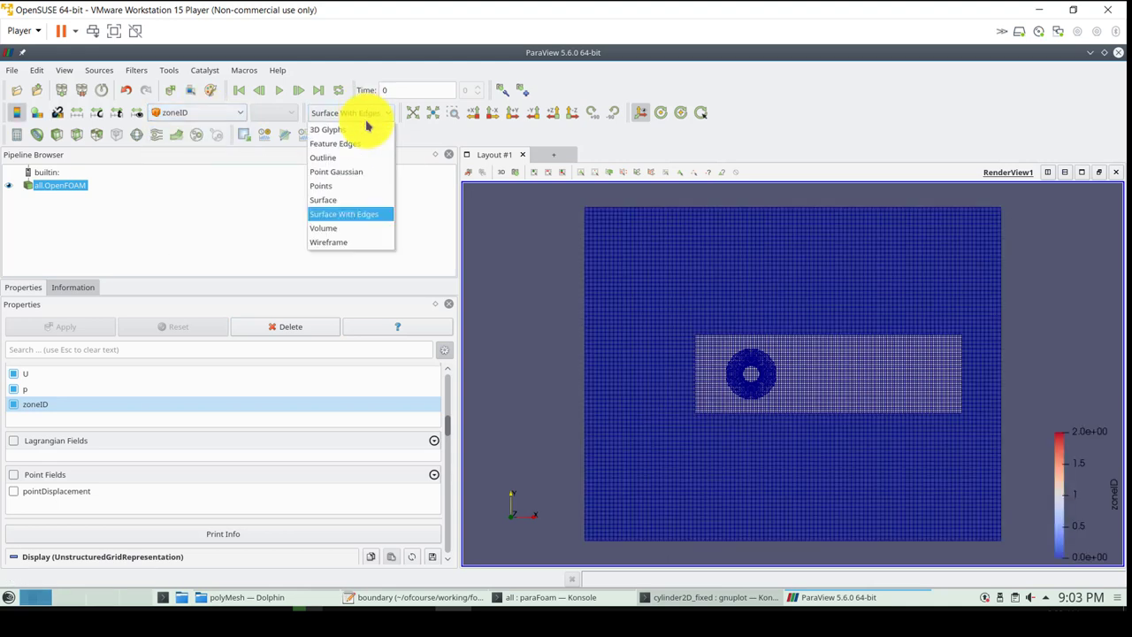
left_click(357, 201)
left_click_drag(581, 286, 757, 336)
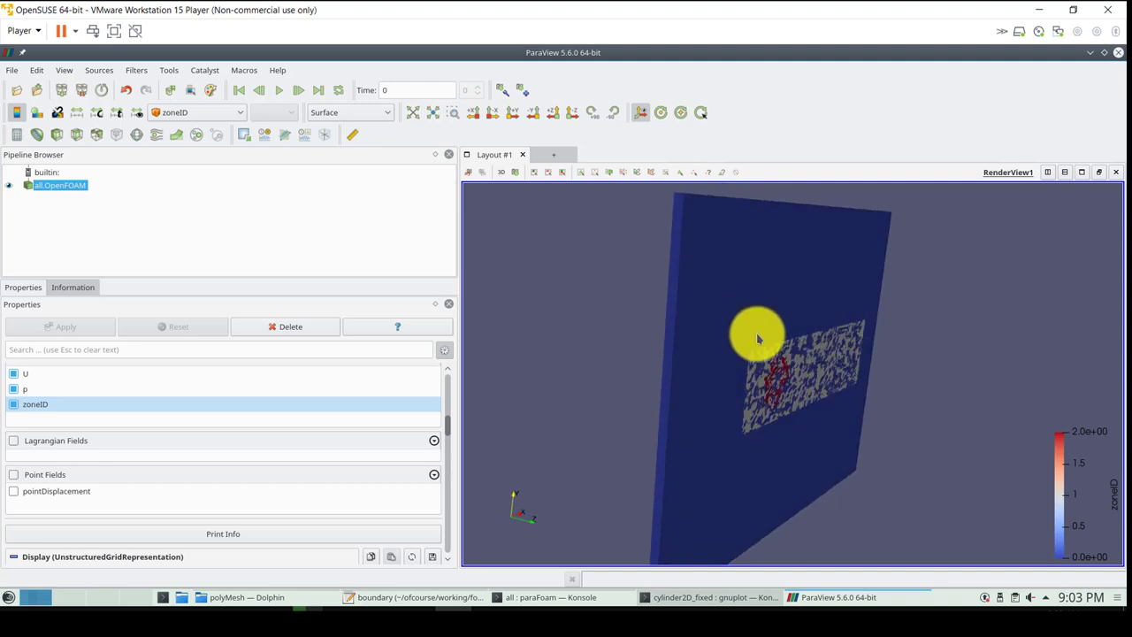
right_click_drag(756, 336, 751, 471)
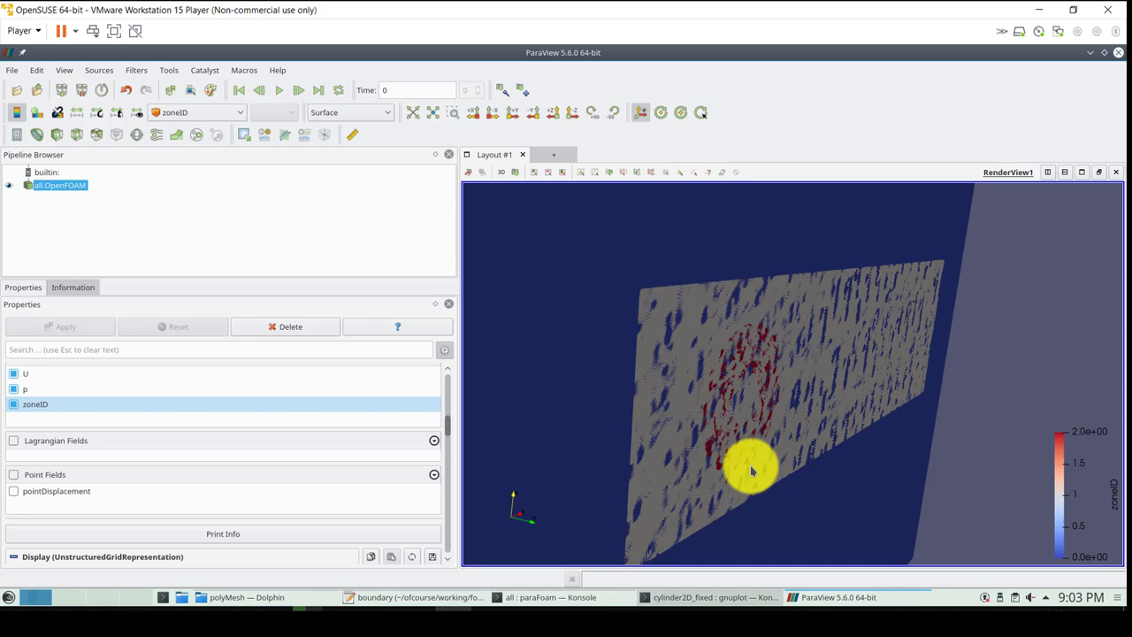
left_click_drag(750, 466, 748, 376)
Enable With Sets for the case and apply the change
left_click_drag(446, 424, 450, 380)
left_click(27, 441)
left_click(66, 327)
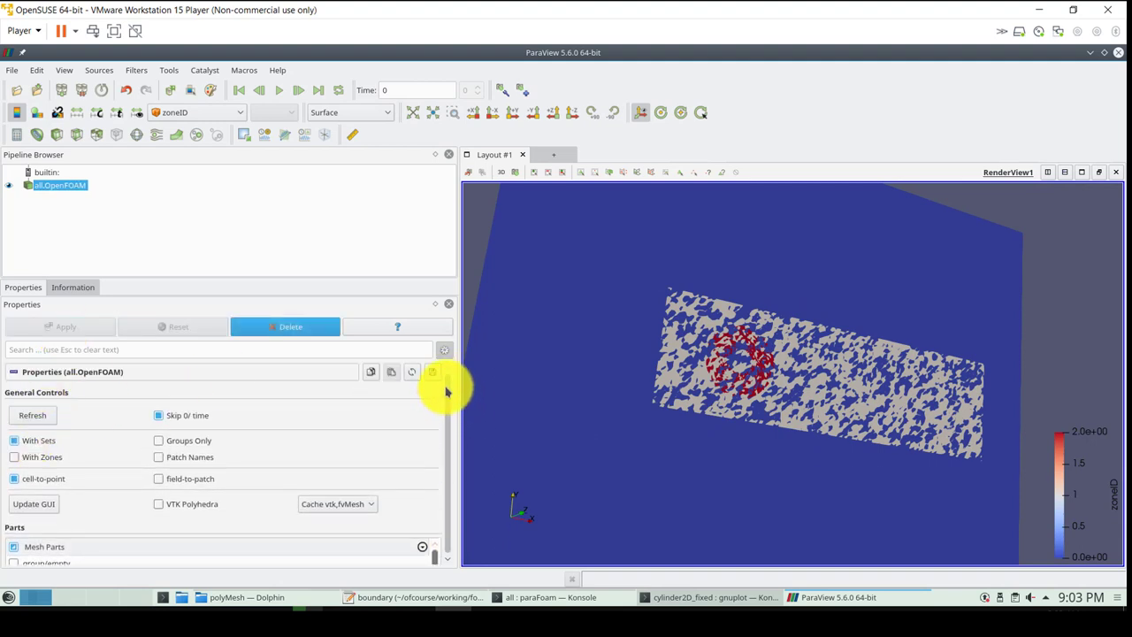
Exclude internalMesh from the displayed mesh parts and show only cellSet/region0
left_click_drag(450, 384, 449, 405)
scroll(447, 404, "down", 2)
scroll(433, 407, "down", 3)
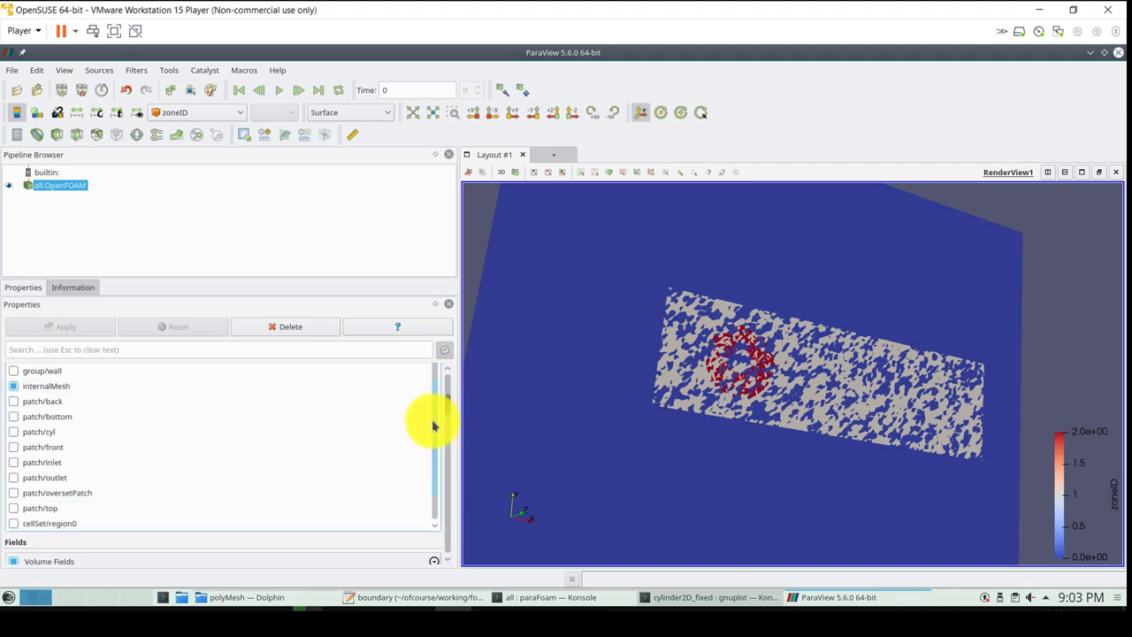
left_click(14, 371)
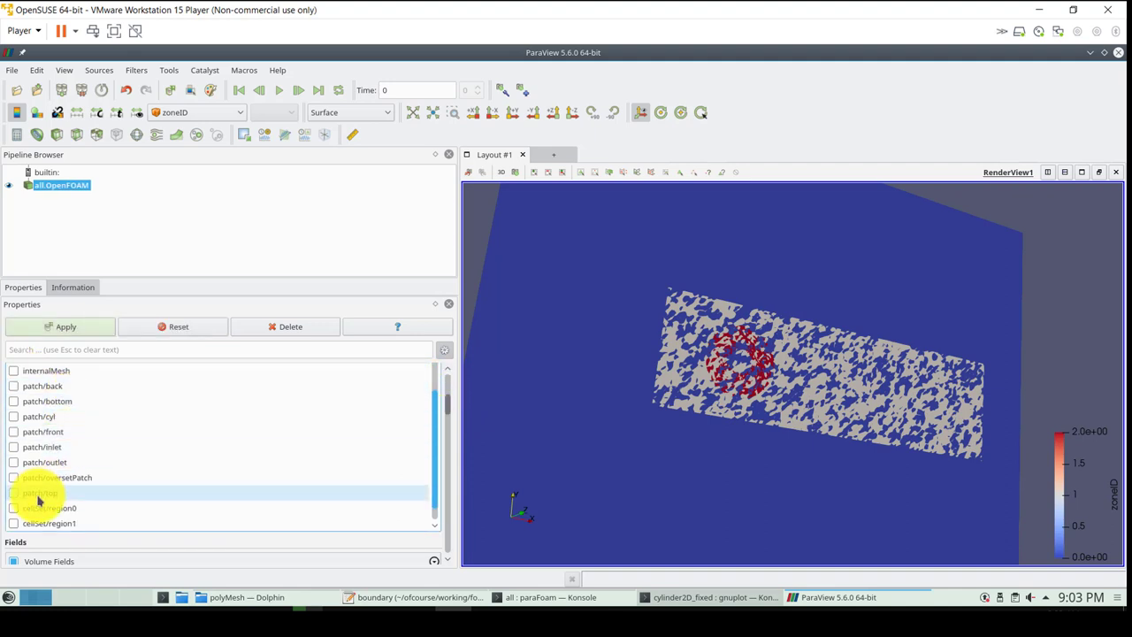
left_click(67, 326)
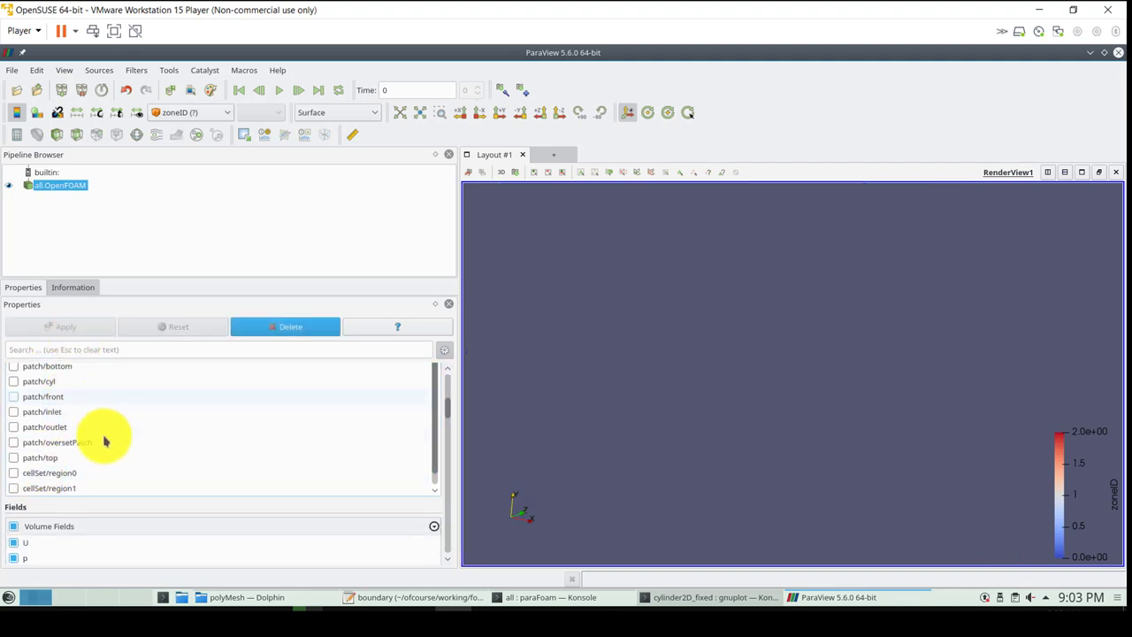
scroll(434, 463, "down", 1)
left_click(15, 460)
left_click(76, 329)
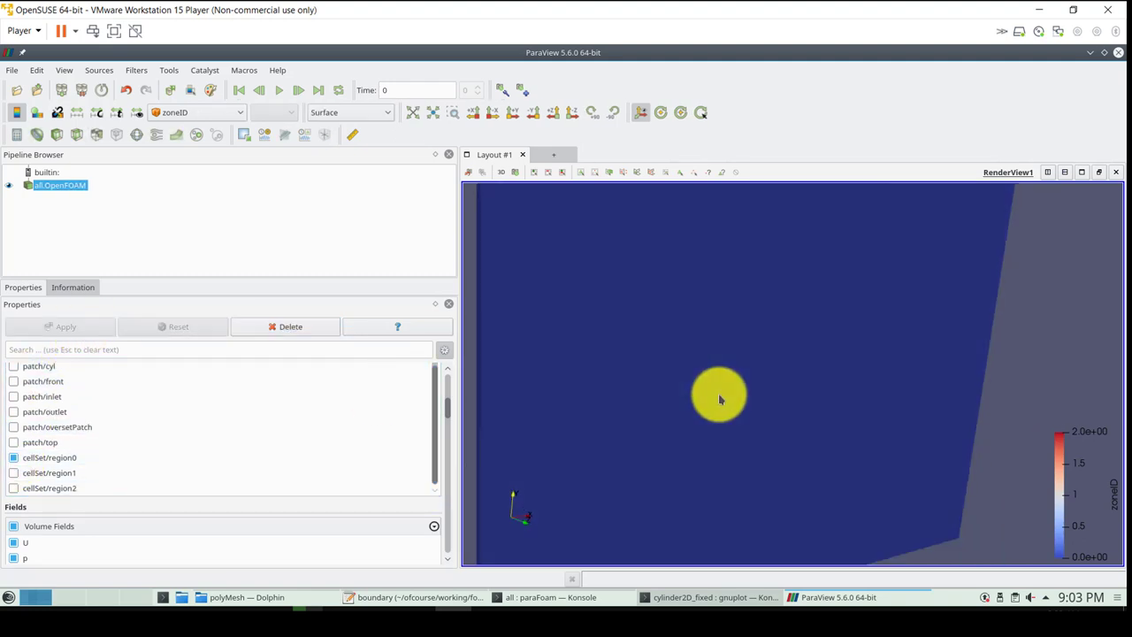
Add cellSet/region1 and cellSet/region2 to the displayed mesh parts, applying each one in turn
left_click(13, 473)
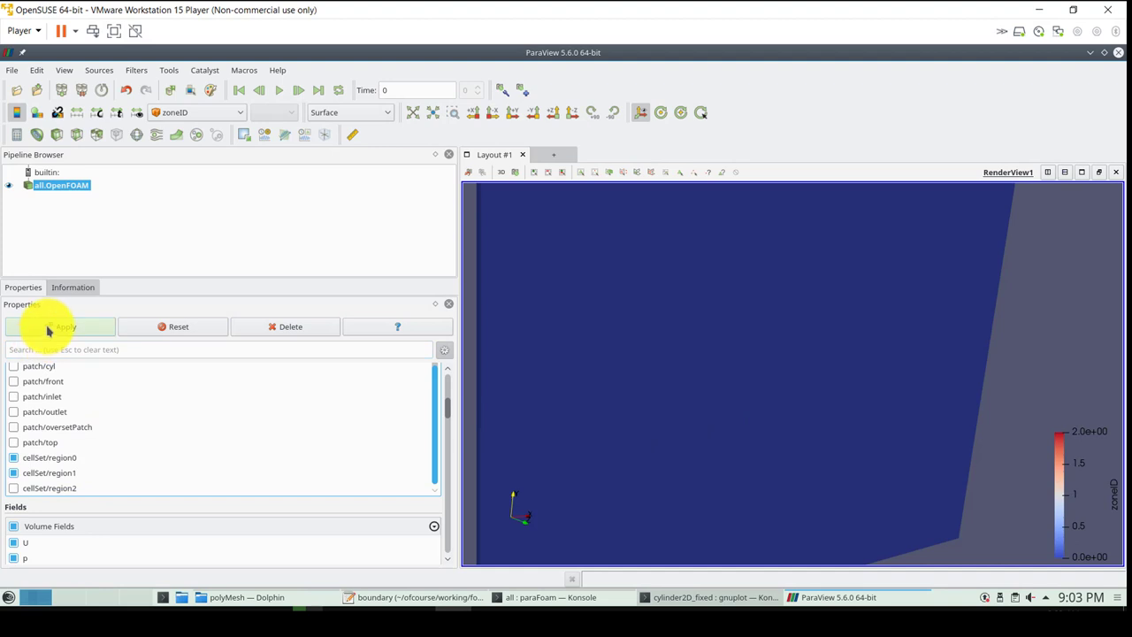
left_click(60, 326)
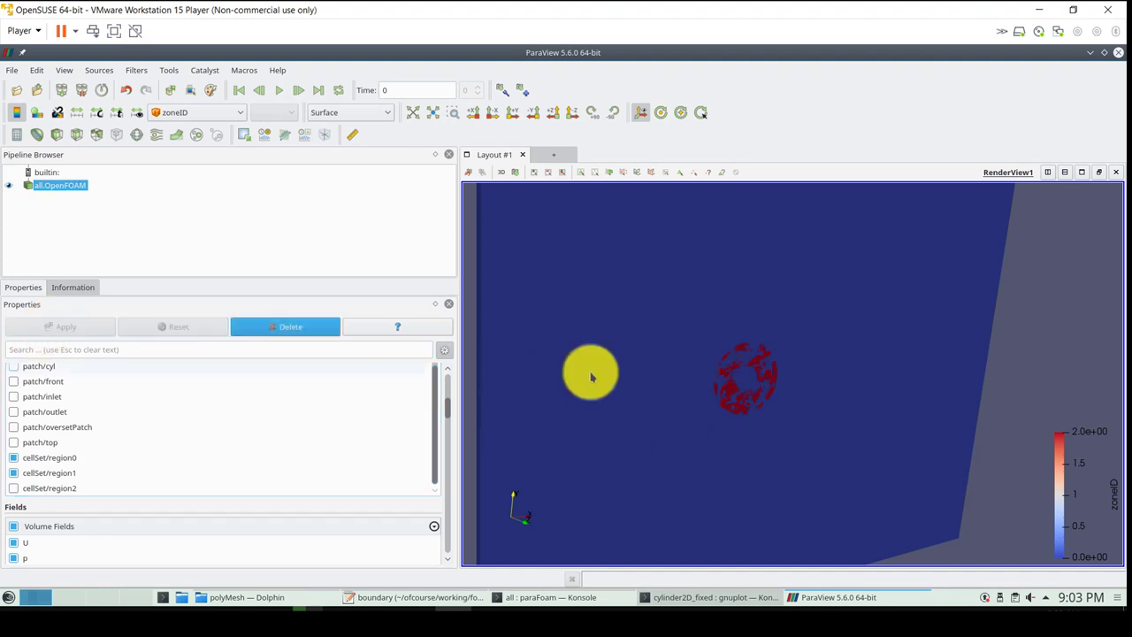
left_click(13, 488)
left_click(71, 327)
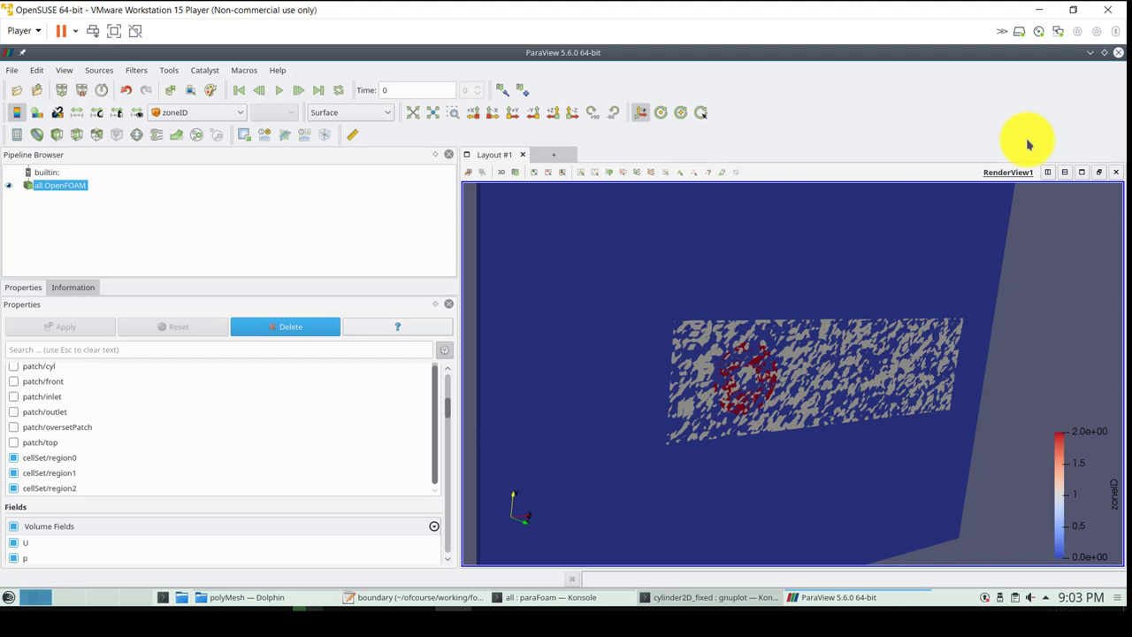
Close ParaView and open setFieldsDict from the system folder of the all case in the text editor
left_click(1117, 53)
left_click(193, 222)
left_click(454, 93)
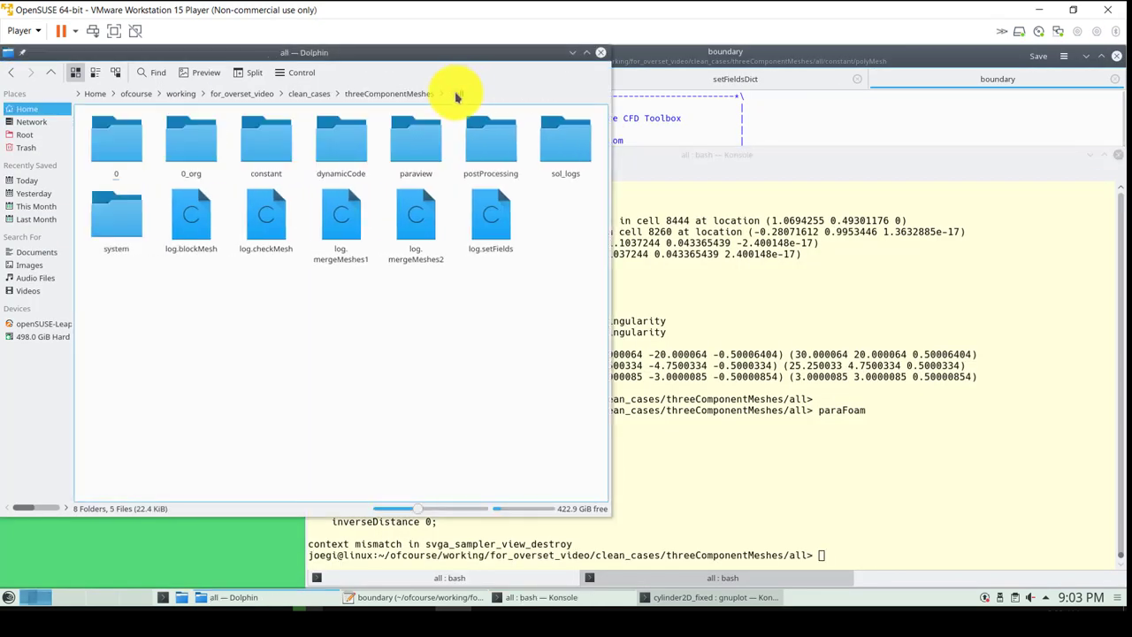
left_click(114, 229)
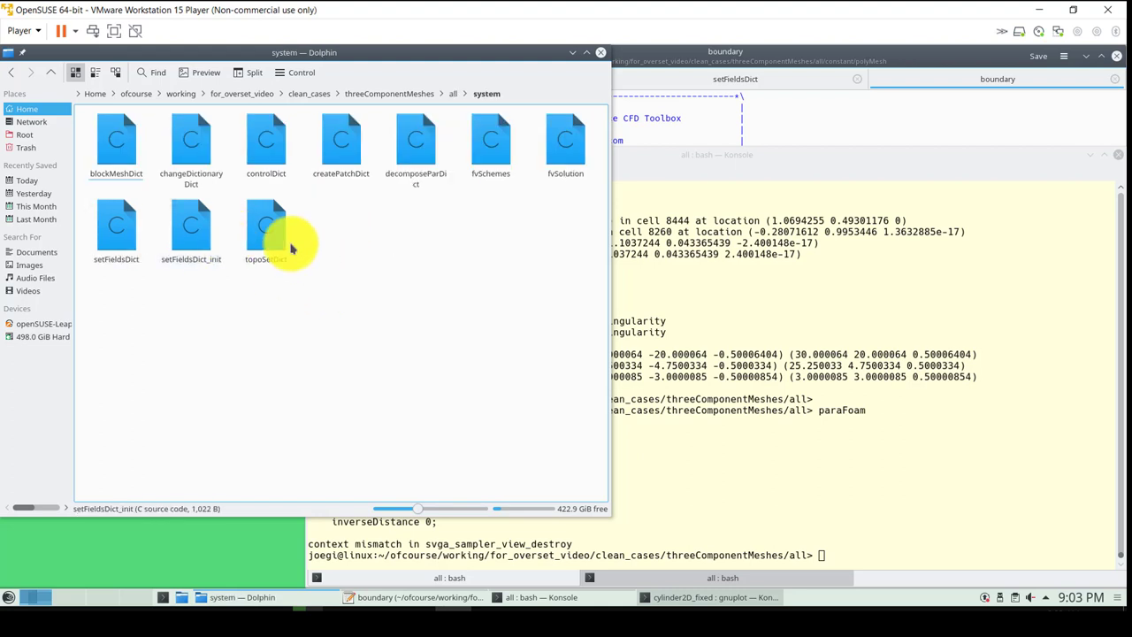
left_click_drag(133, 231, 788, 107)
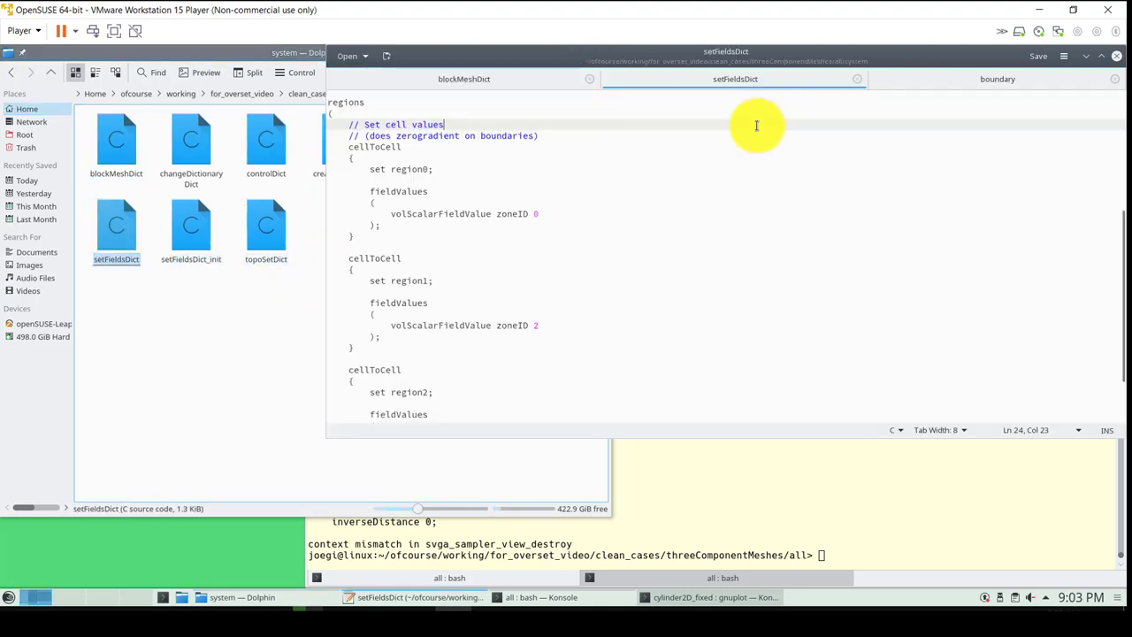
Check which zoneID value setFieldsDict assigns to each of region0, region1 and region2
left_click_drag(433, 169, 385, 168)
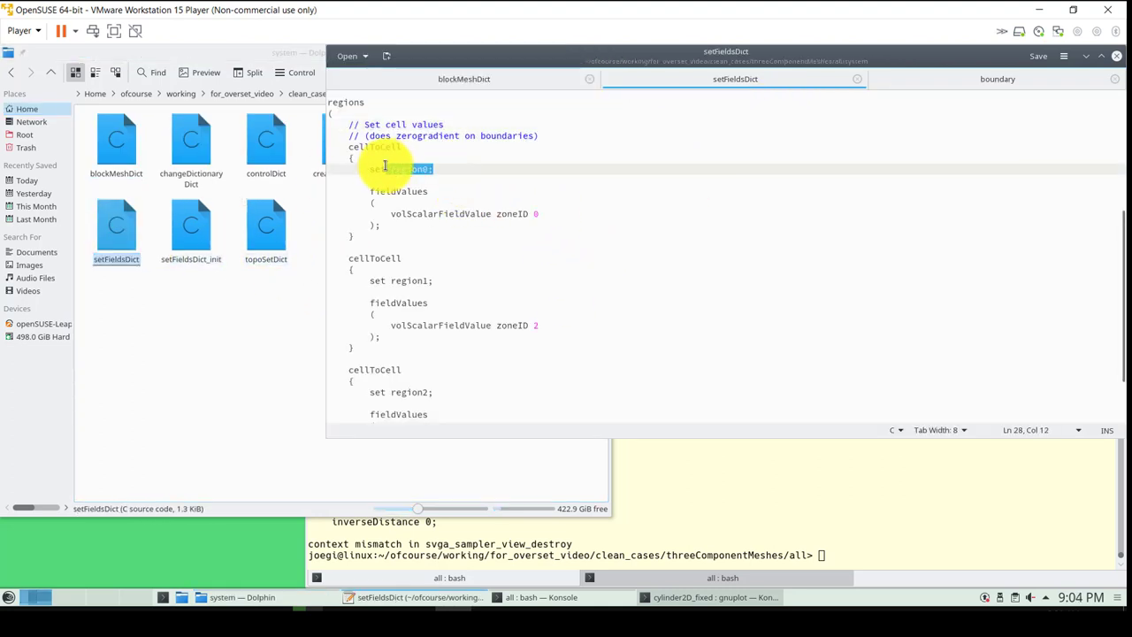
left_click(535, 213)
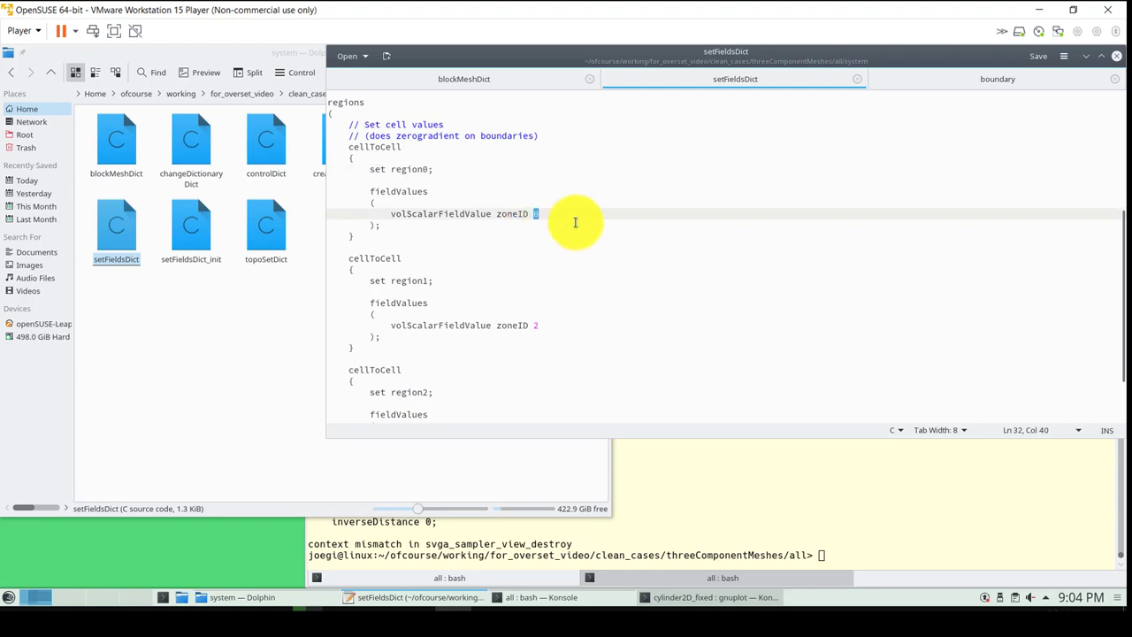
left_click(542, 214)
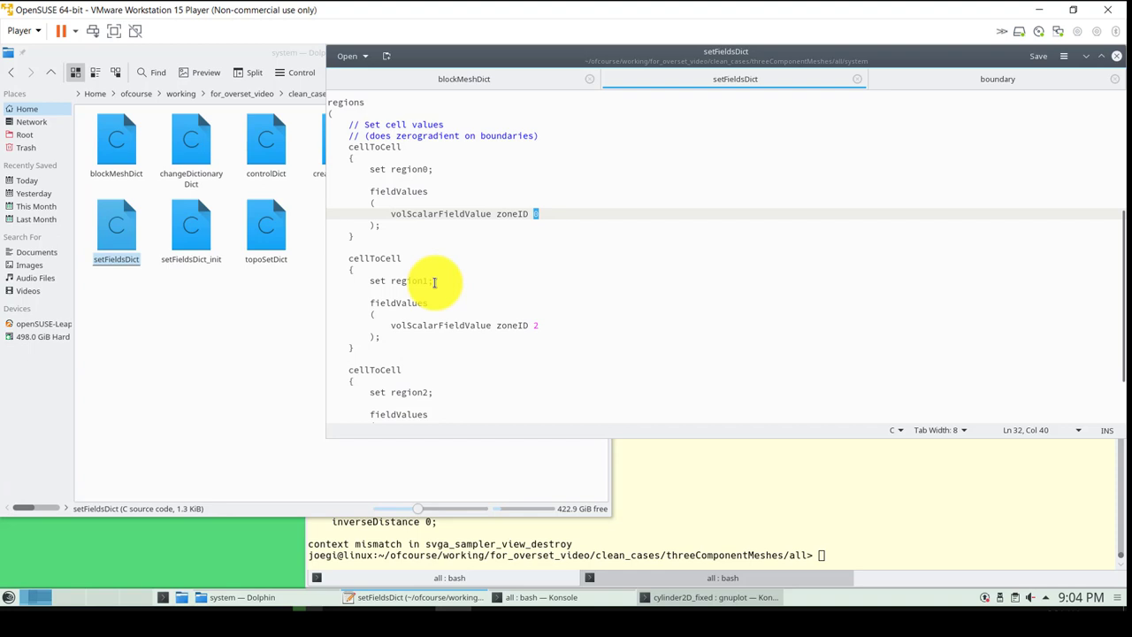
left_click(537, 325)
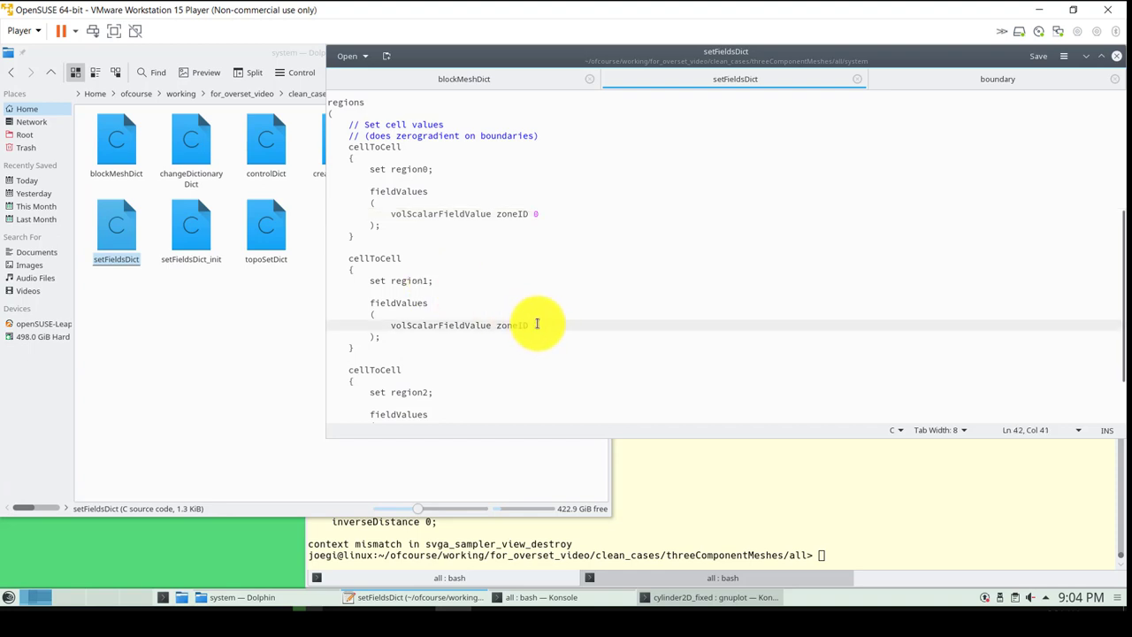
scroll(503, 324, "down", 2)
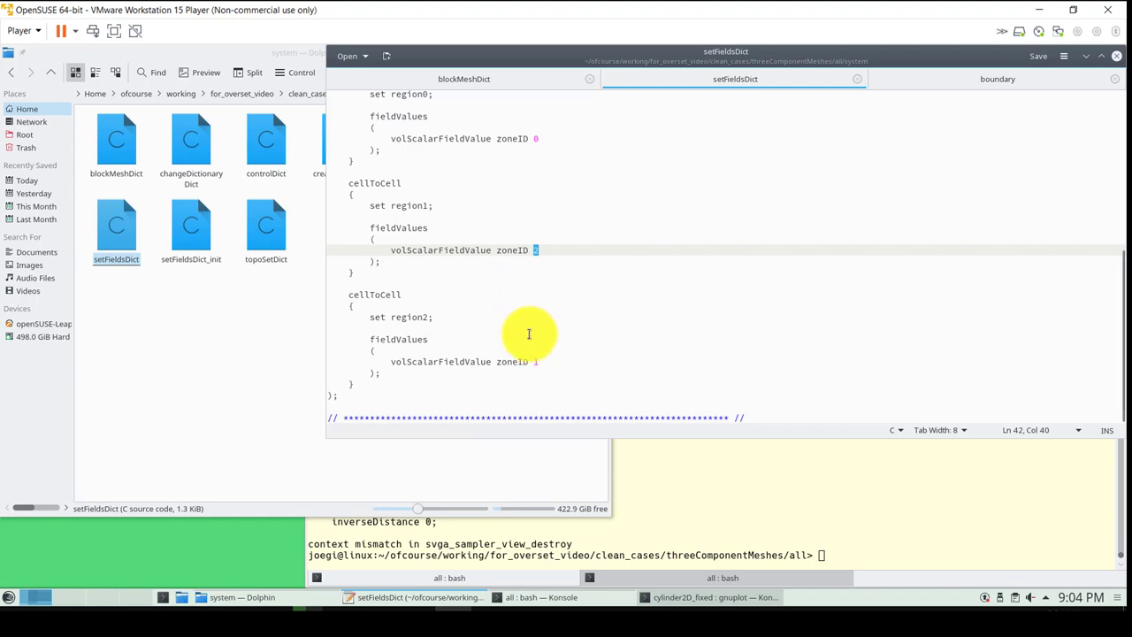
Finish checking region2 in setFieldsDict, close the text editor, and go up to the threeComponentMeshes folder in the file manager
left_click(440, 315)
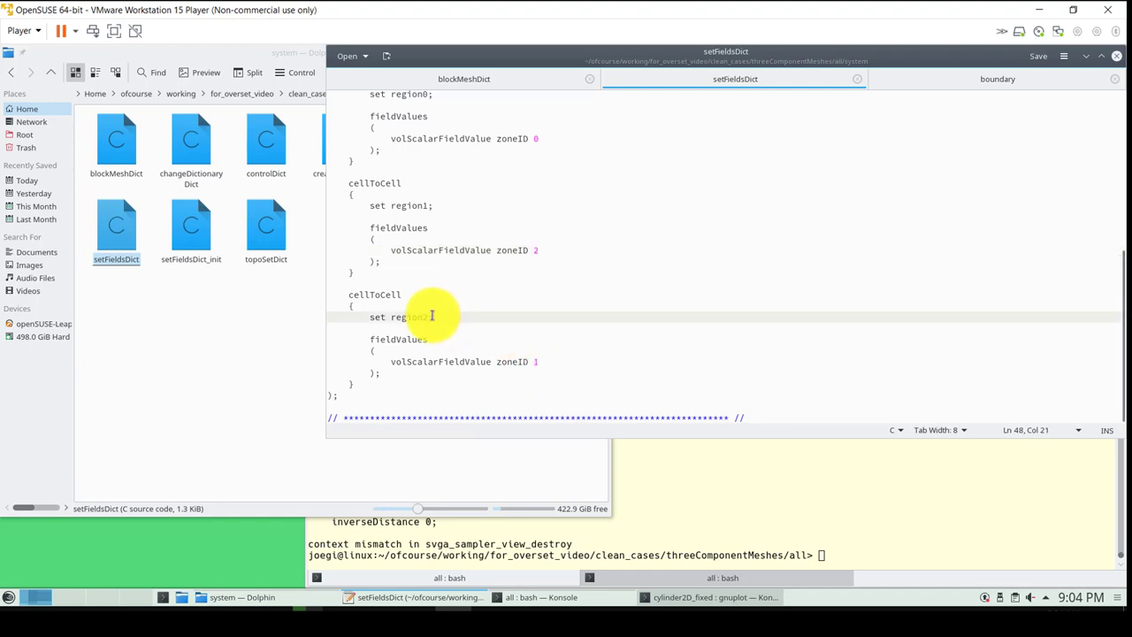
left_click(1116, 55)
left_click(52, 73)
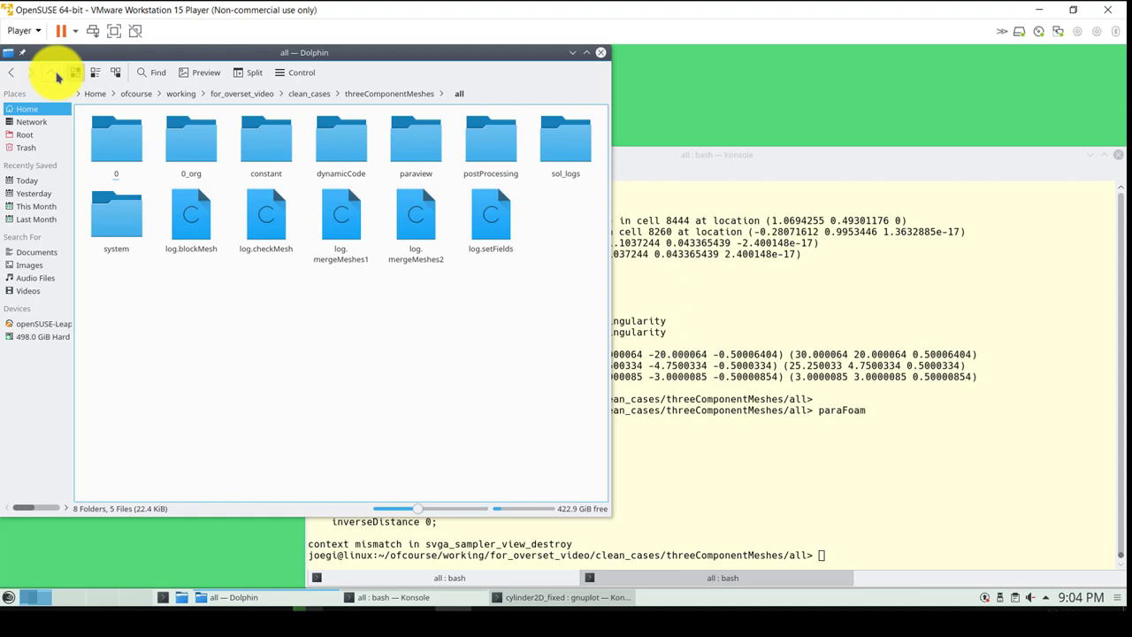
left_click(394, 95)
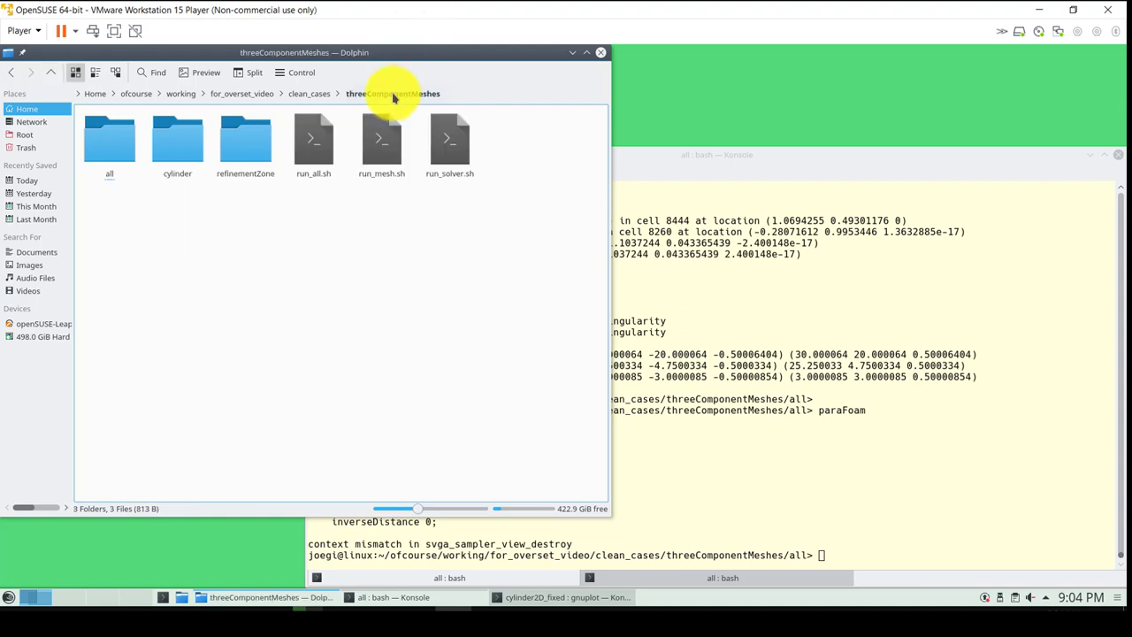
In the terminal session for the solved threeComponentMeshes/all case, list its files and launch paraFoam -builtin
left_click(750, 416)
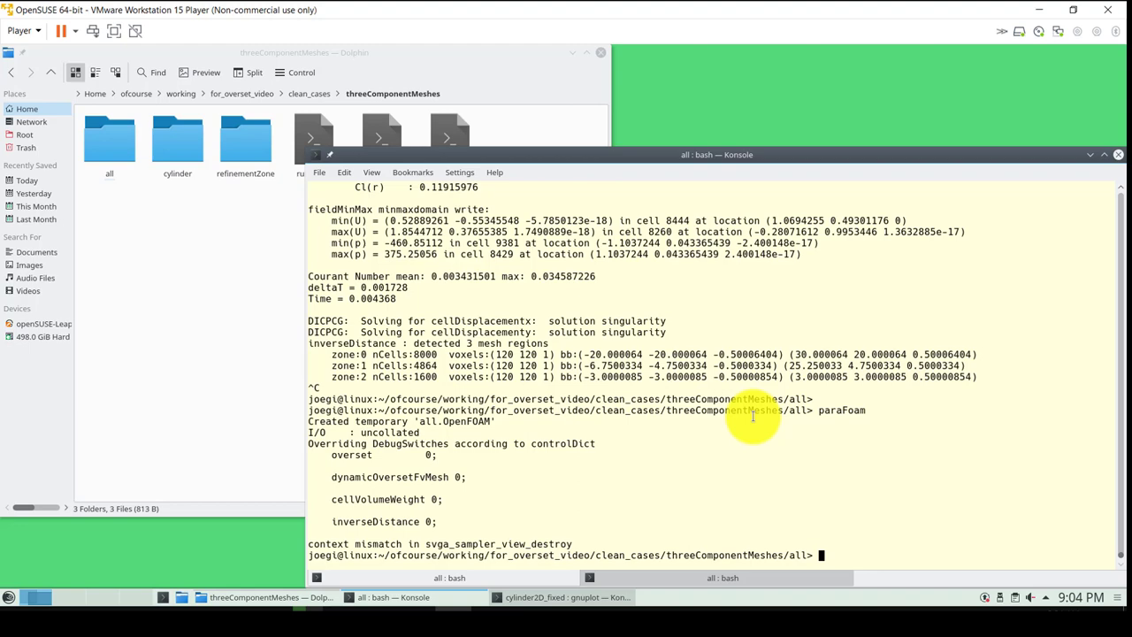
left_click(709, 577)
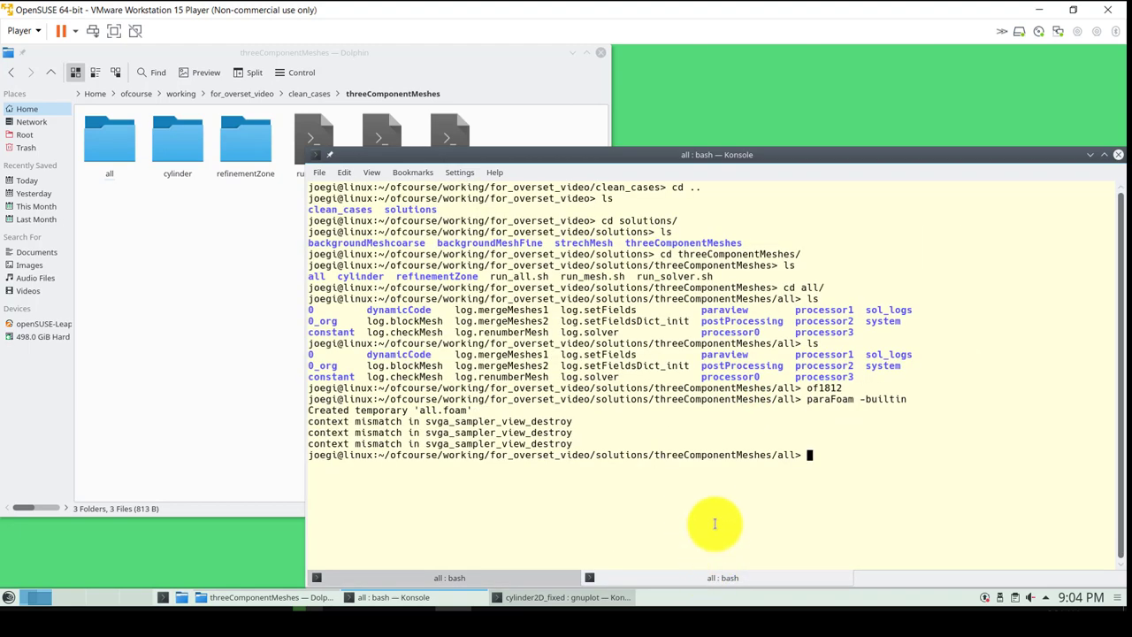
type("ls")
key("Return")
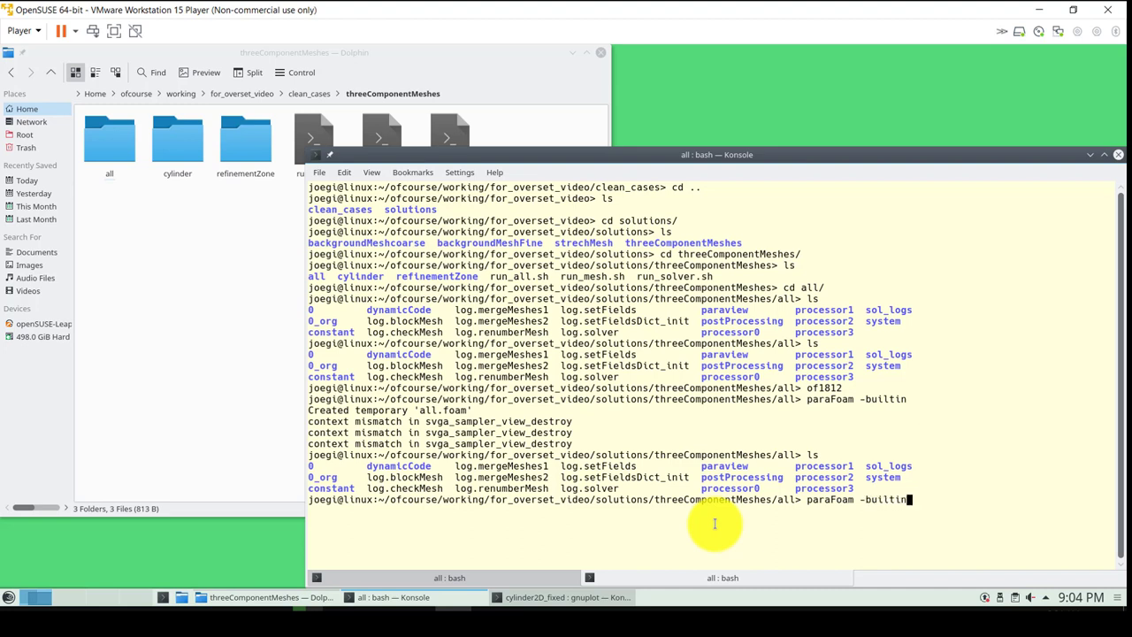
left_click_drag(756, 466, 703, 466)
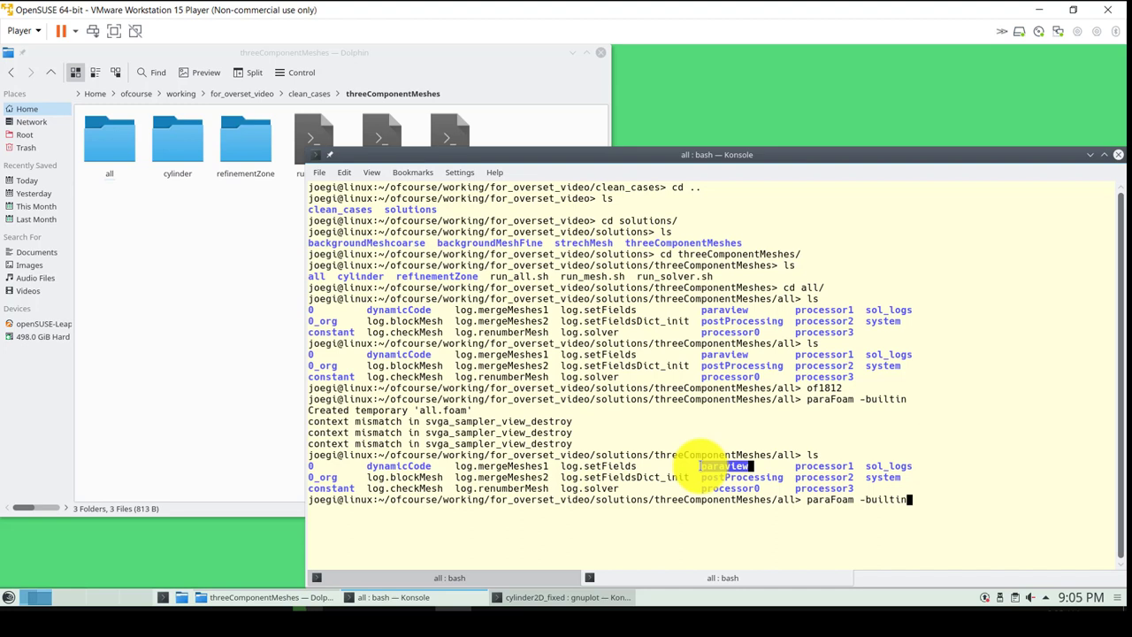
key("Return")
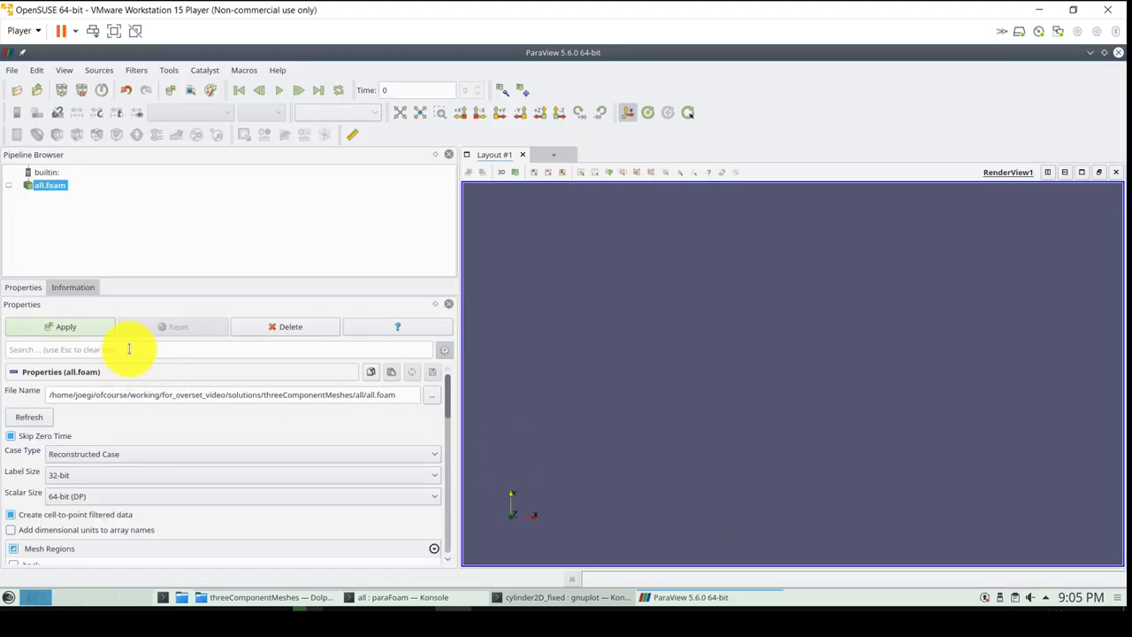
Delete the all.foam source from the pipeline and choose state2.pvsm from the case's paraview folder as the state to load
left_click(268, 326)
left_click(12, 70)
left_click(39, 138)
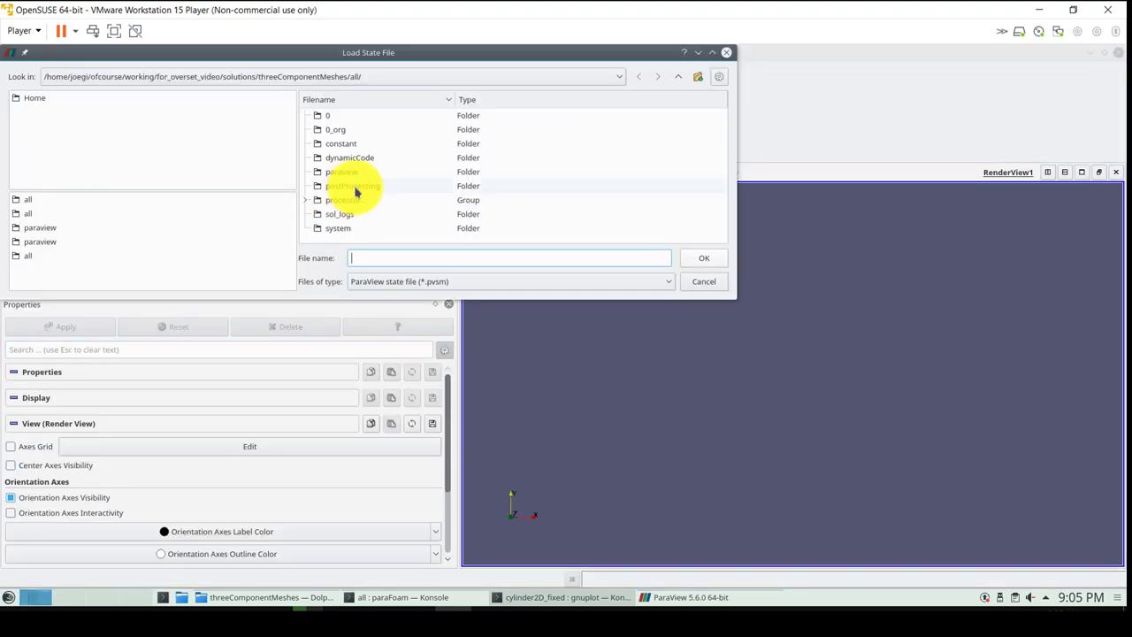
double_click(314, 174)
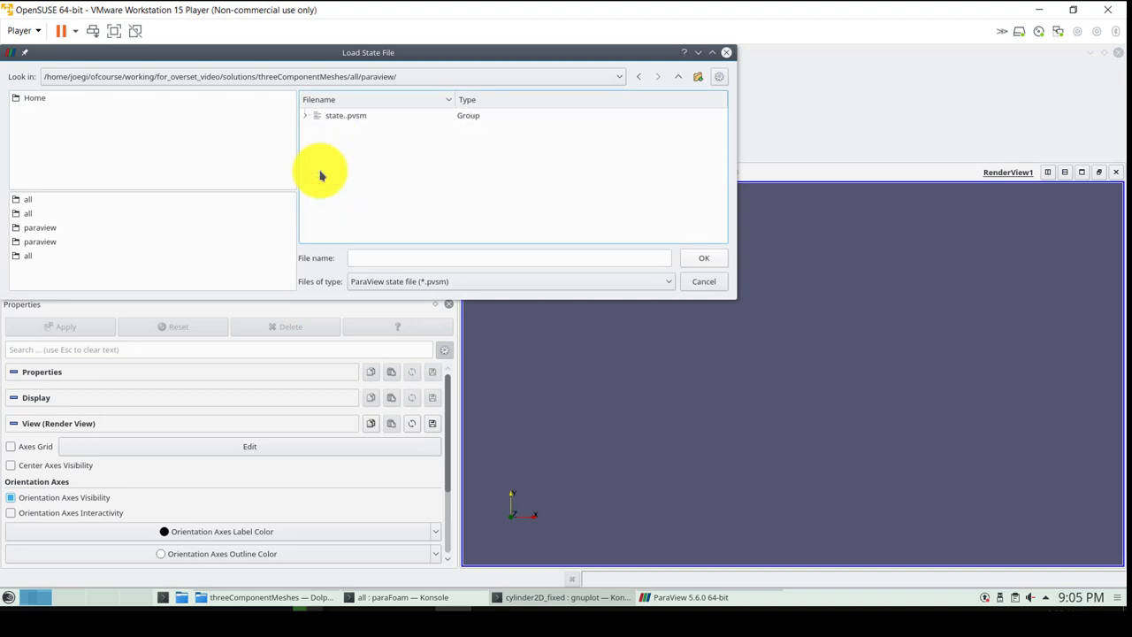
left_click(305, 116)
left_click(349, 150)
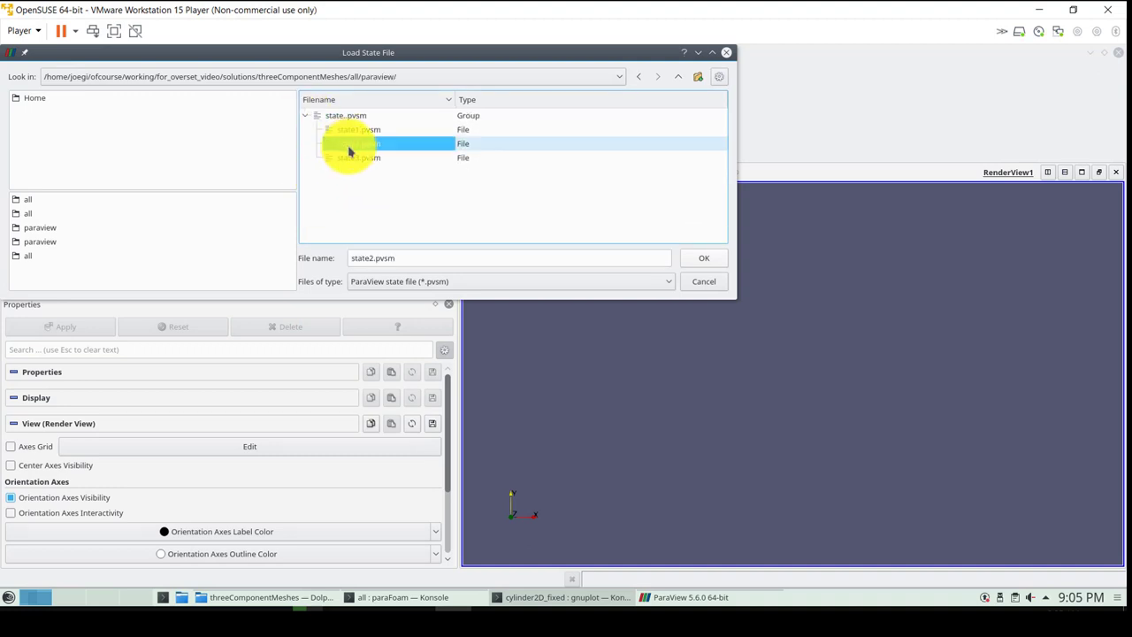
left_click(702, 259)
Load the state with the Choose File Names option, using all.foam from the solved all case as the data file
left_click(652, 198)
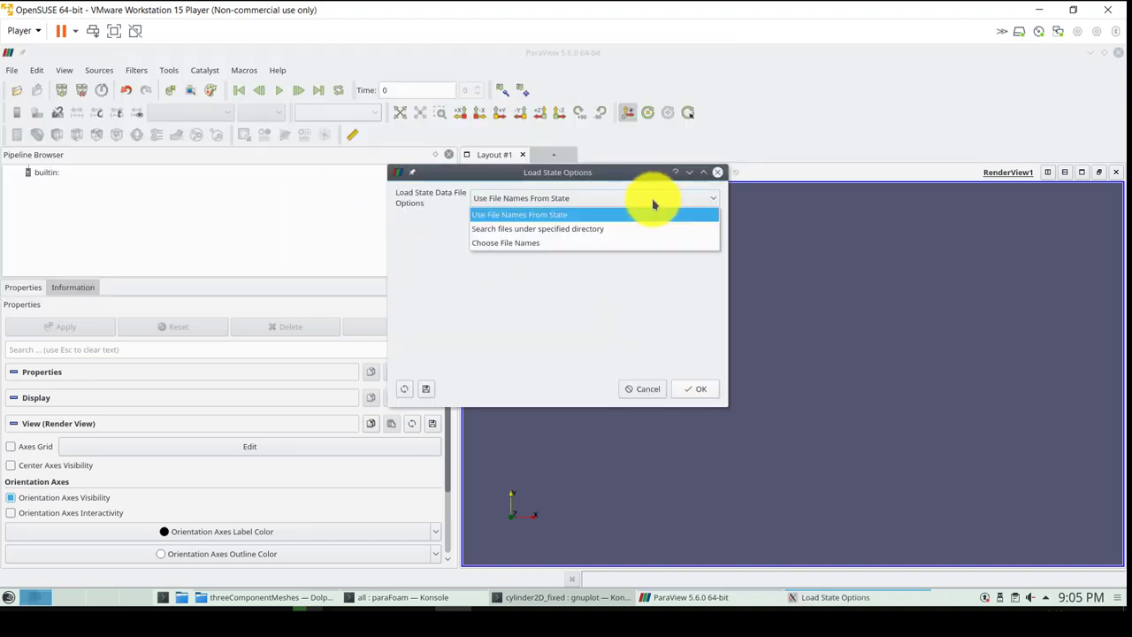
left_click(546, 243)
left_click(703, 239)
scroll(407, 195, "down", 3)
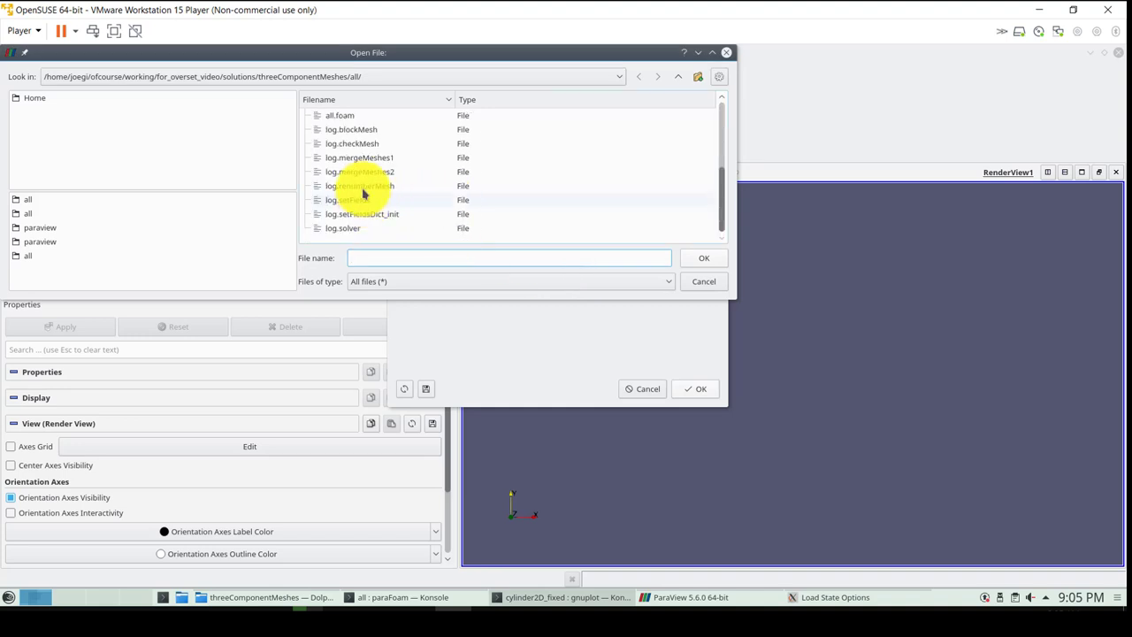
scroll(351, 154, "up", 1)
left_click(350, 157)
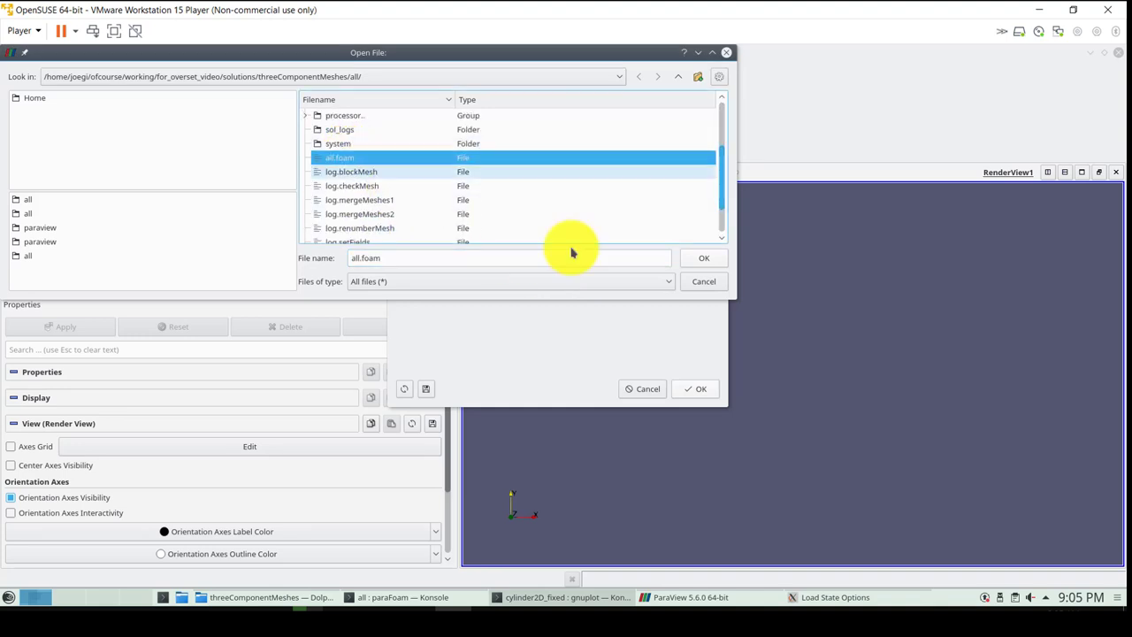
left_click(704, 258)
left_click(697, 388)
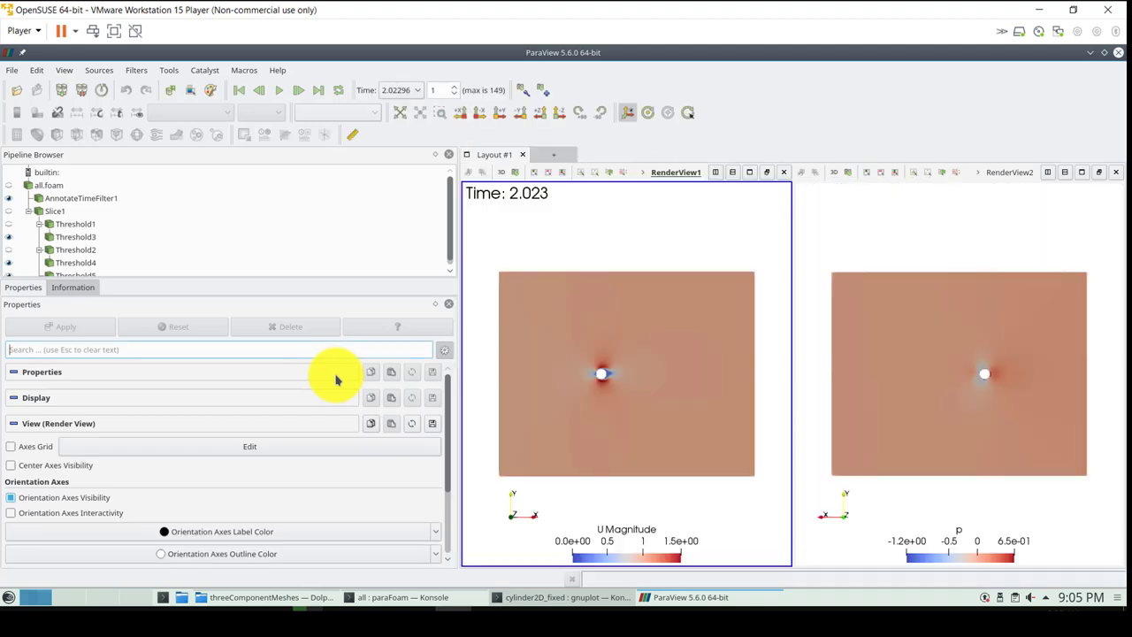
Orient the pressure view, RenderView2, along the -Z direction
left_click(868, 237)
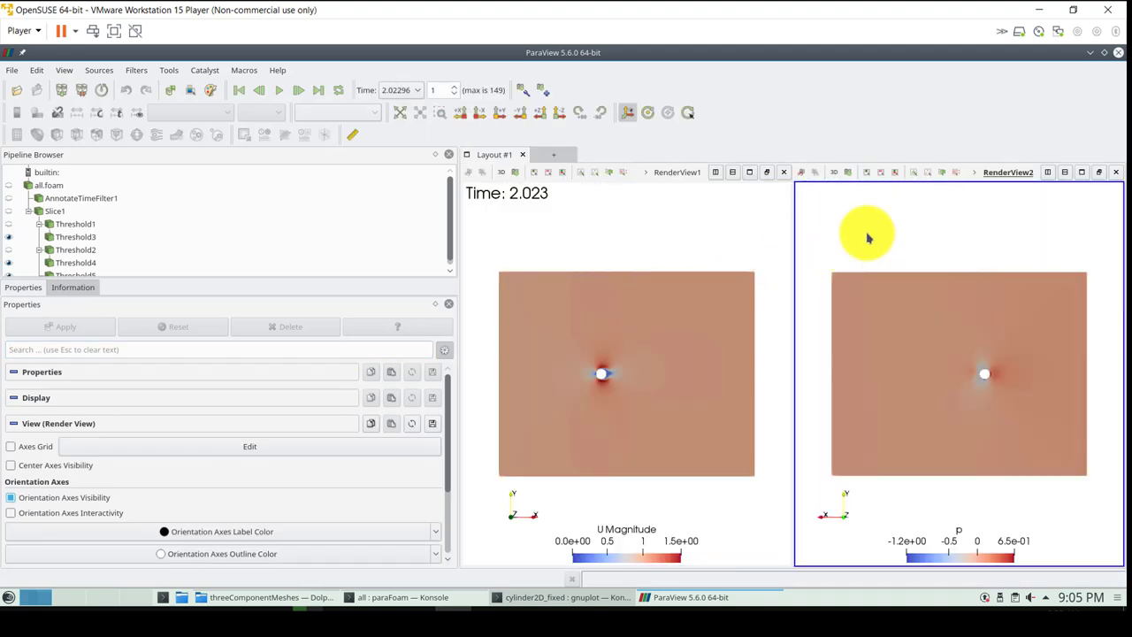
left_click(564, 112)
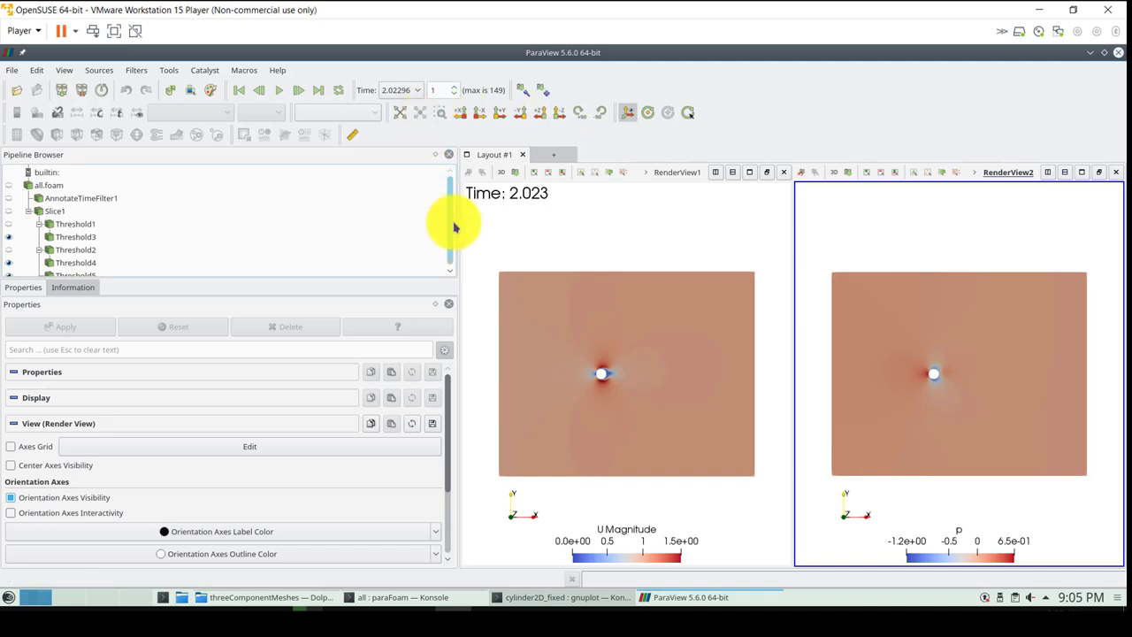
Examine the Slice1 and Threshold1, Threshold2, Threshold5 and Threshold3 filters for their scalar arrays and ranges
left_click_drag(451, 224, 450, 248)
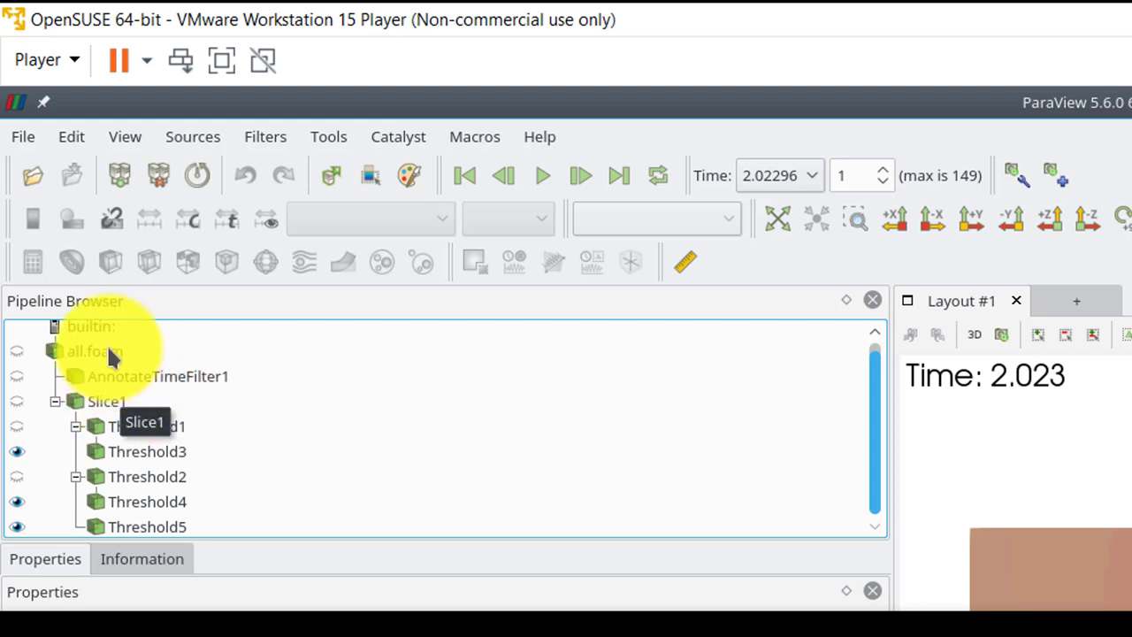
left_click(99, 402)
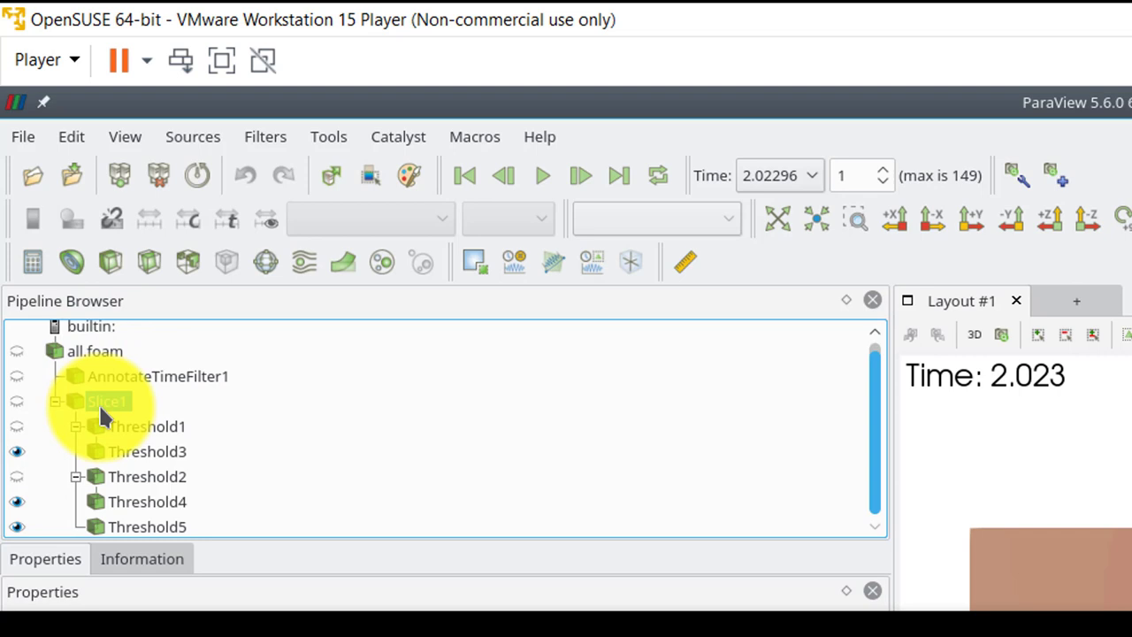
left_click(142, 421)
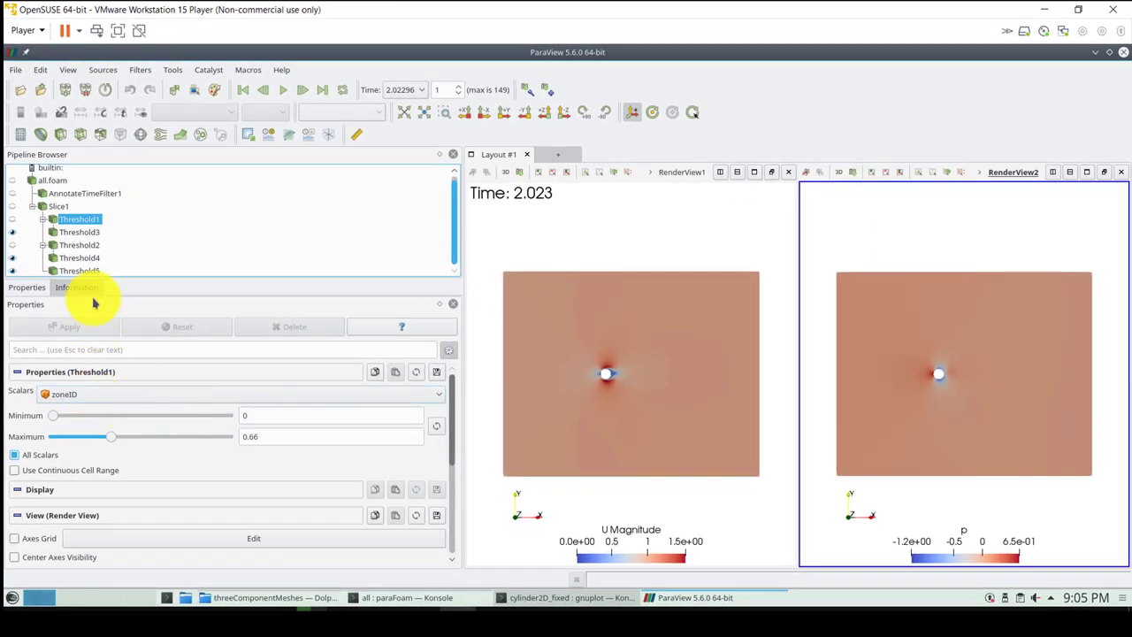
left_click(78, 244)
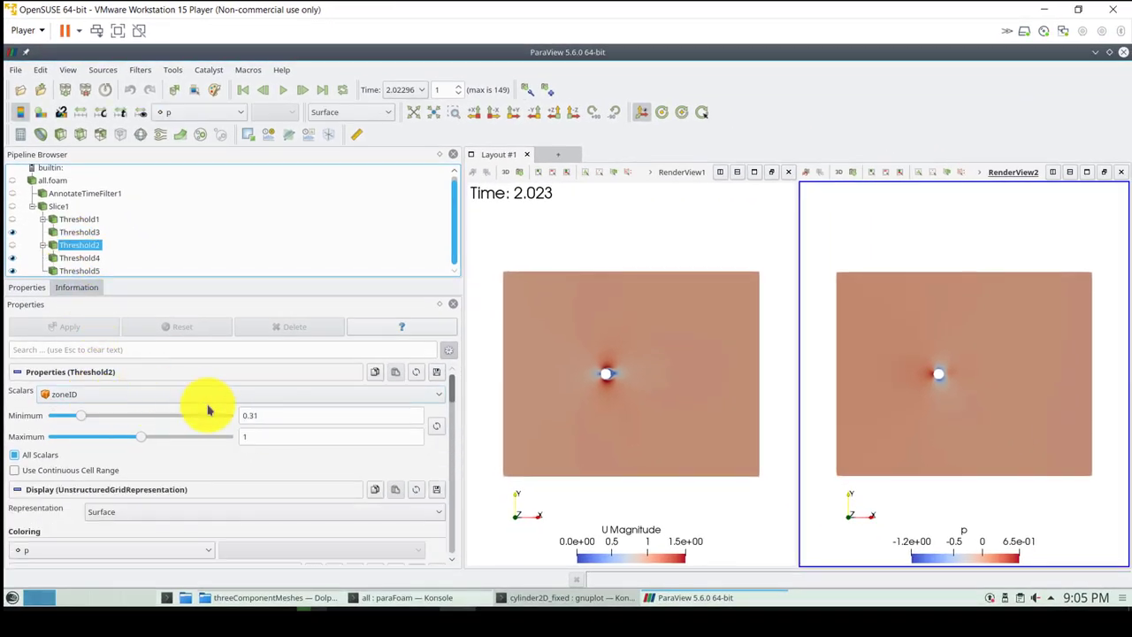
left_click(80, 270)
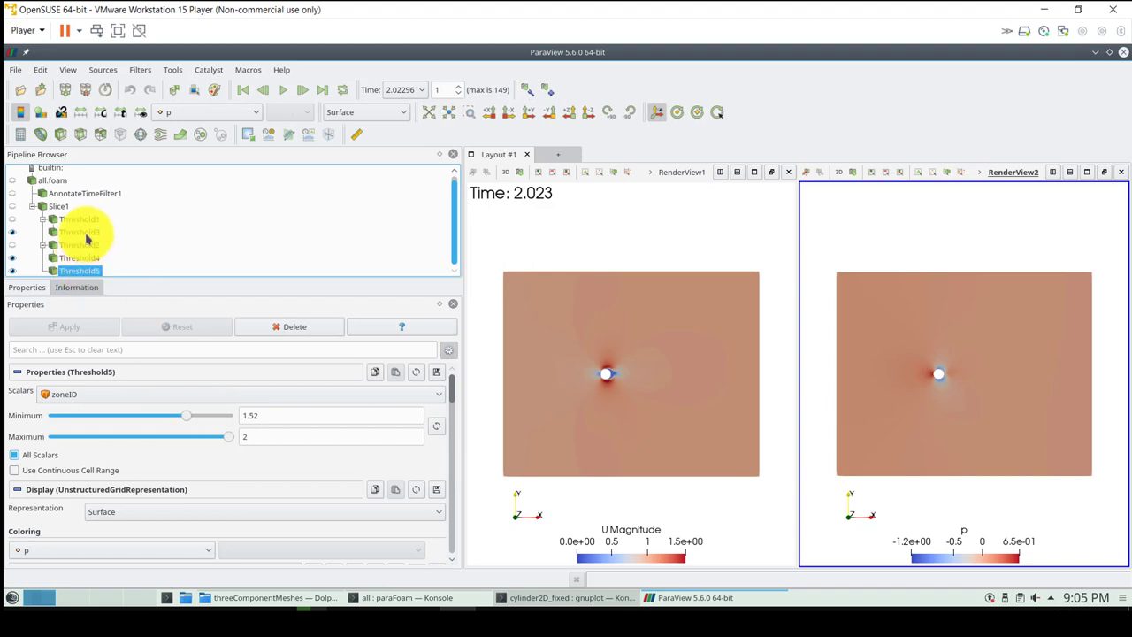
left_click(82, 231)
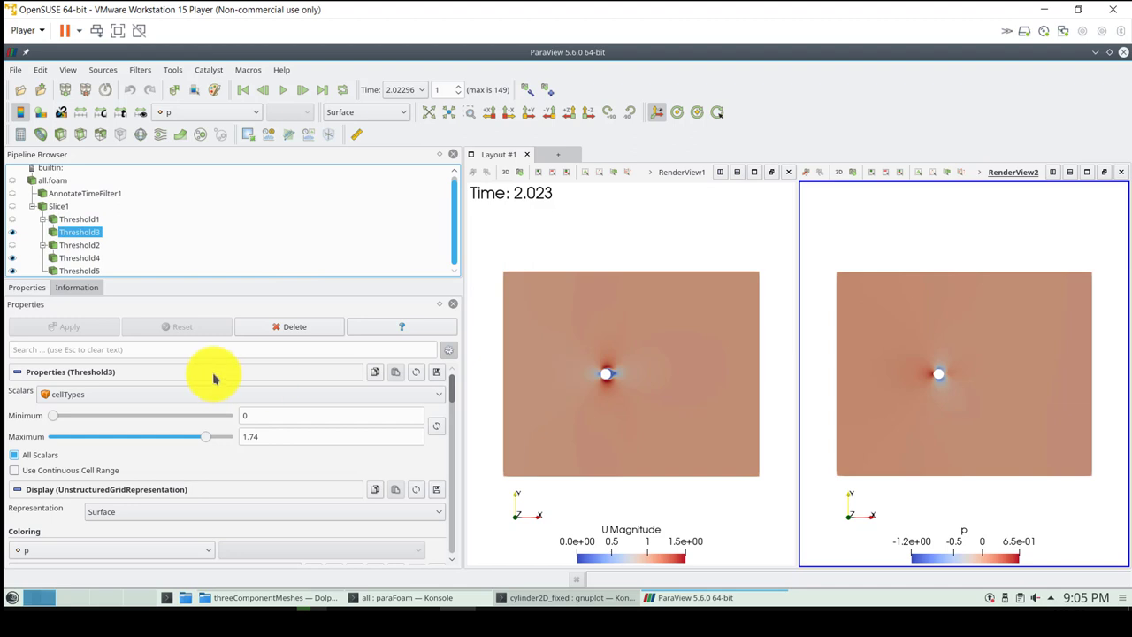
Compare Threshold1 with Threshold3 in the pressure view by toggling their visibility, leaving Threshold1 hidden and Threshold3 shown
left_click(12, 219)
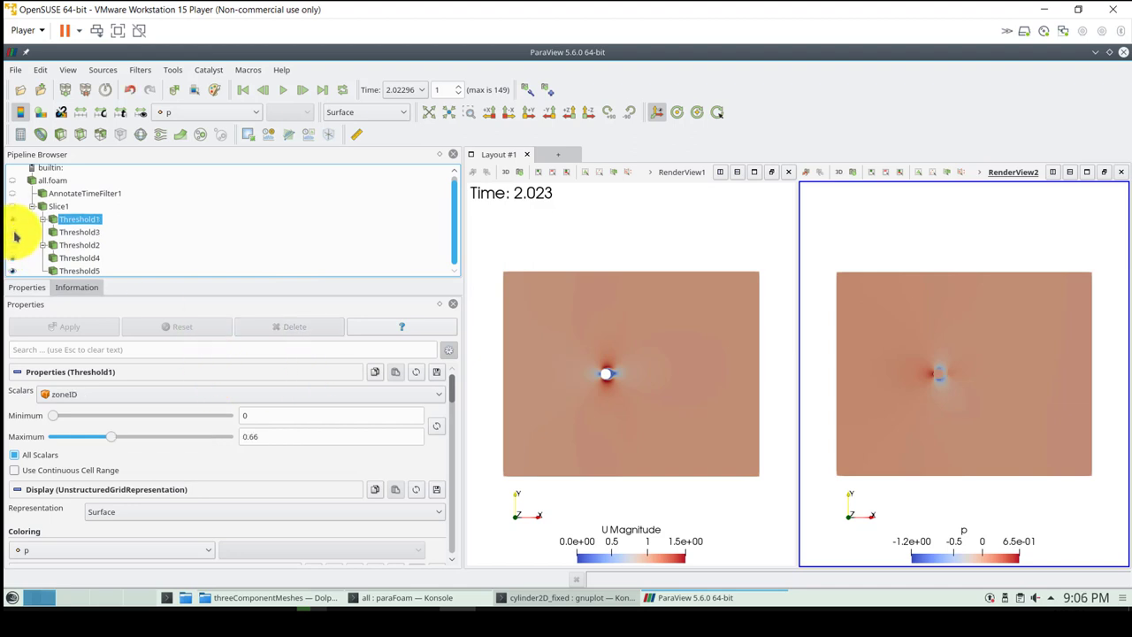
left_click(947, 353)
left_click(13, 232)
left_click(12, 220)
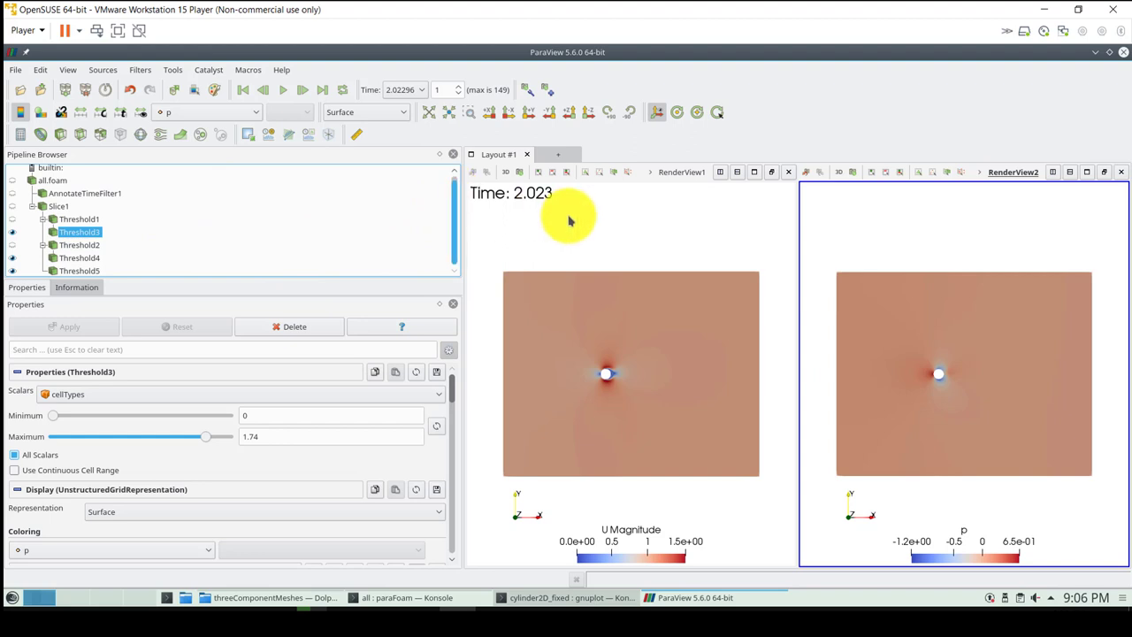
Play the velocity magnitude animation in RenderView1 with the cylinder wake in close-up, pausing at time 28.991
right_click_drag(598, 307, 581, 505)
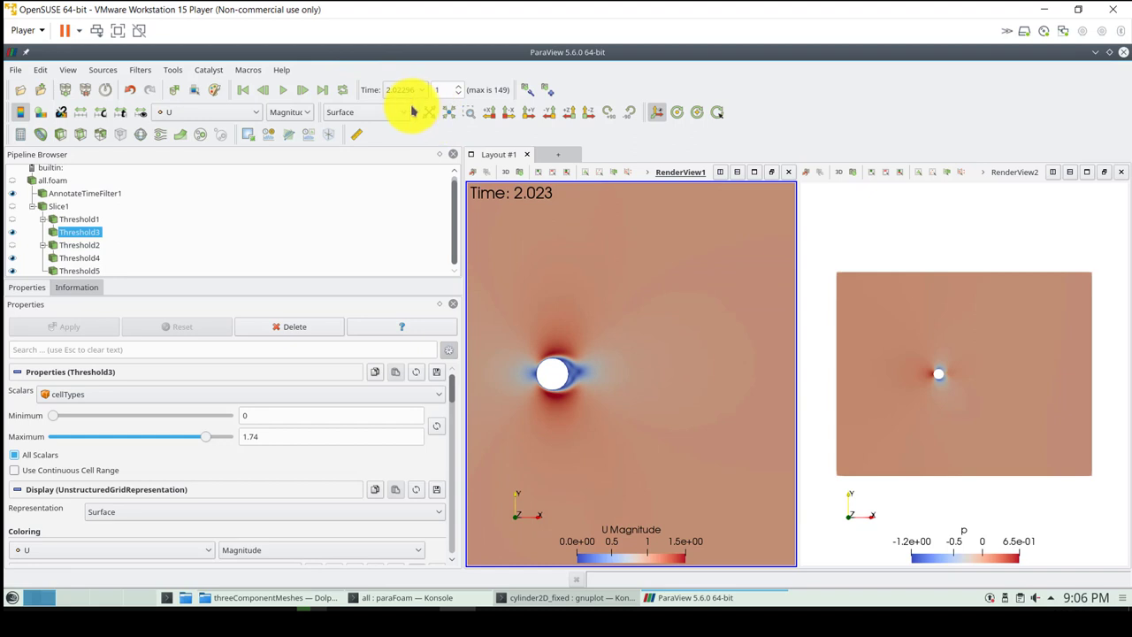
left_click(281, 92)
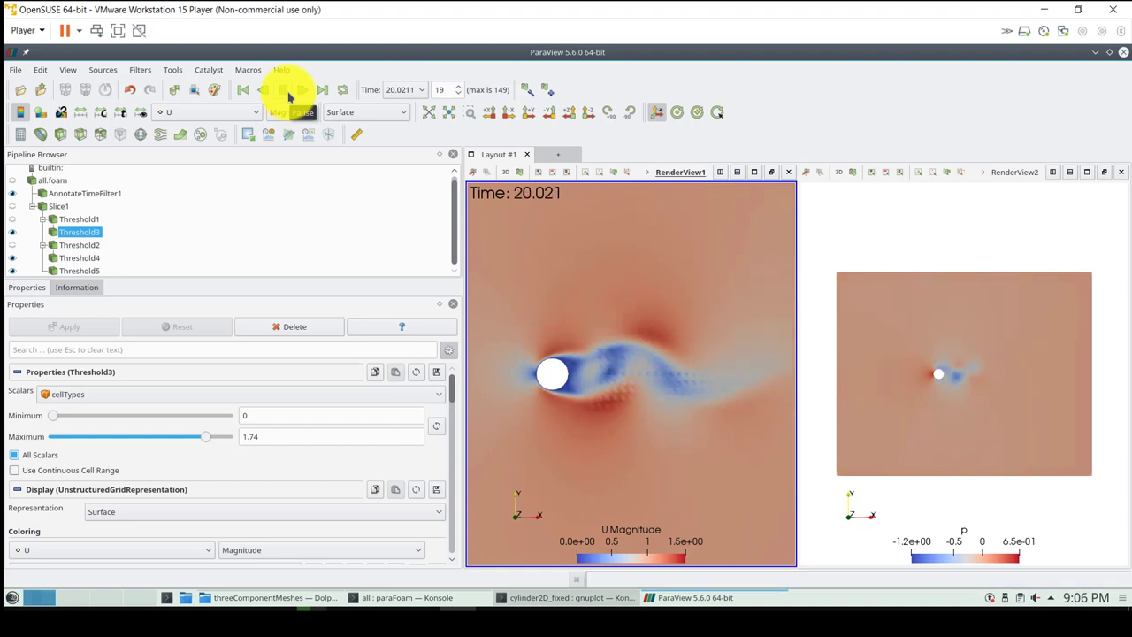
left_click(284, 90)
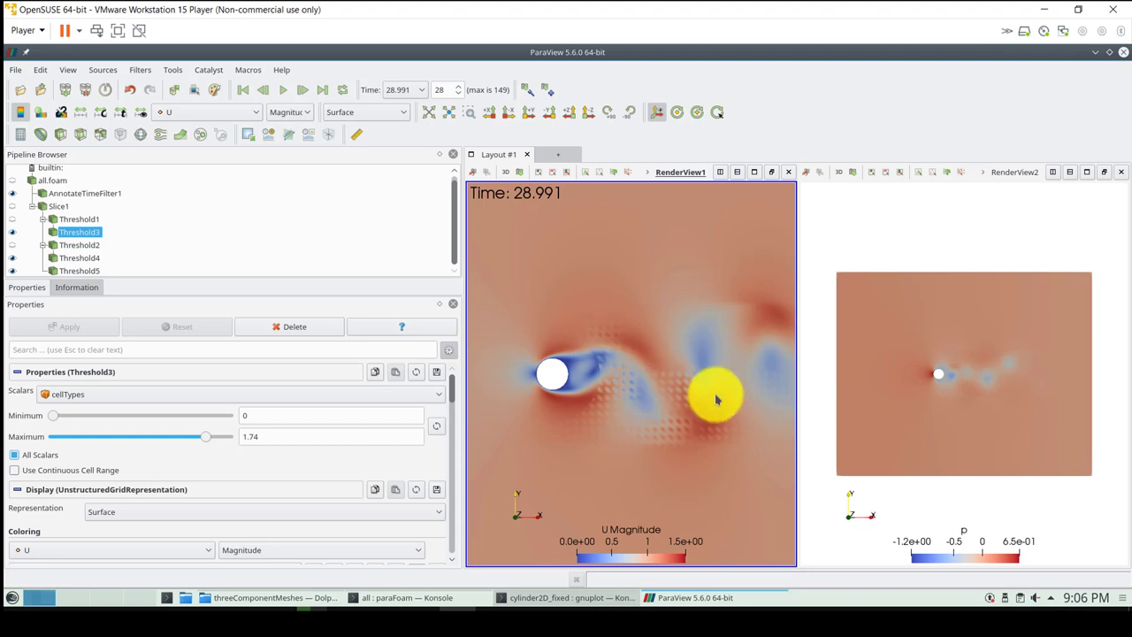
Continue the animation with the downstream end of the wake in RenderView1, pausing at time 62.025
left_click_drag(721, 367, 563, 369)
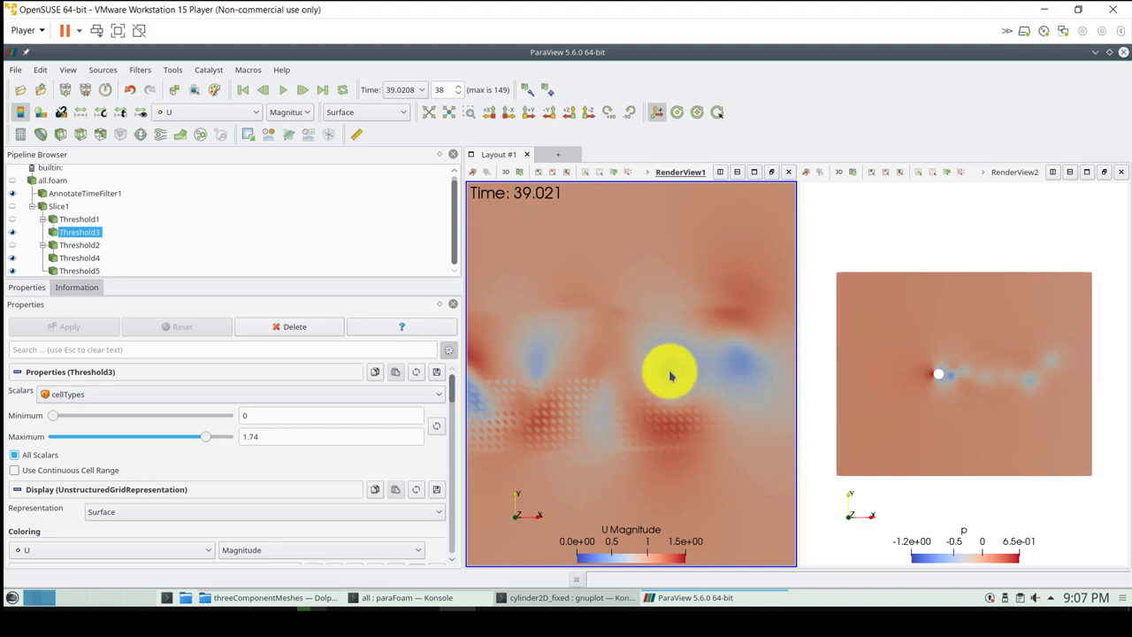
middle_click_drag(669, 374, 593, 375)
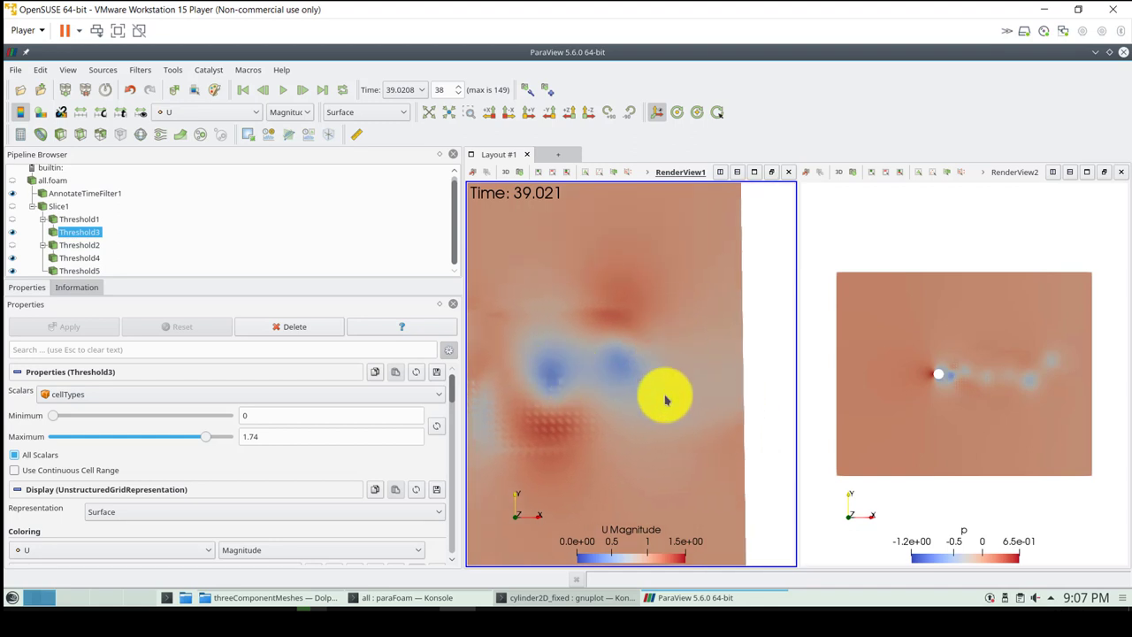
left_click(285, 93)
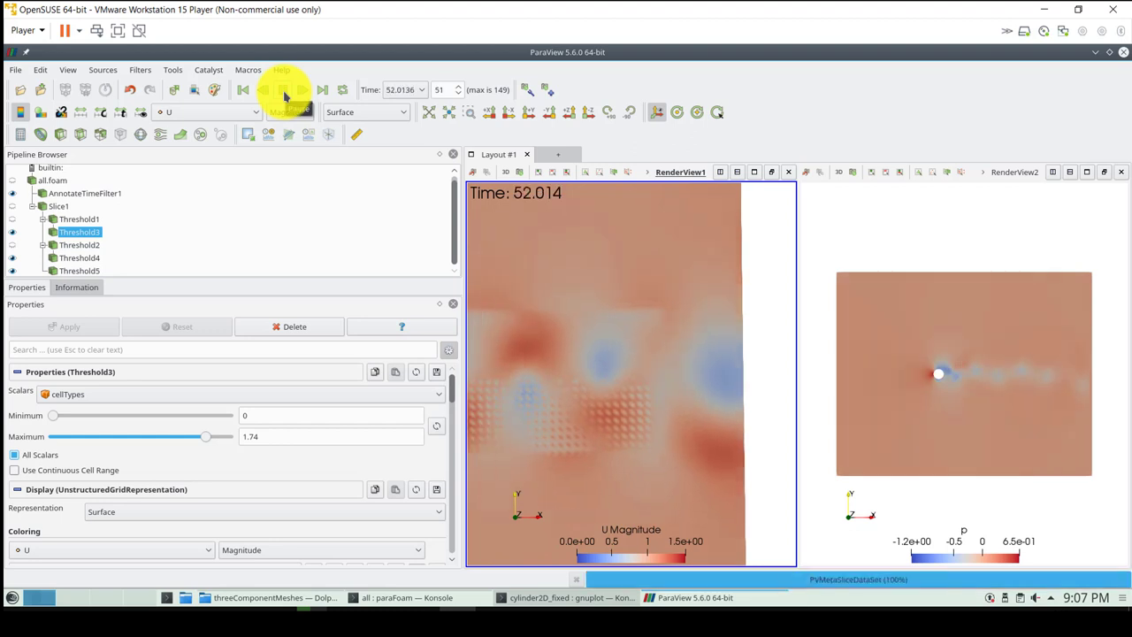
left_click(284, 93)
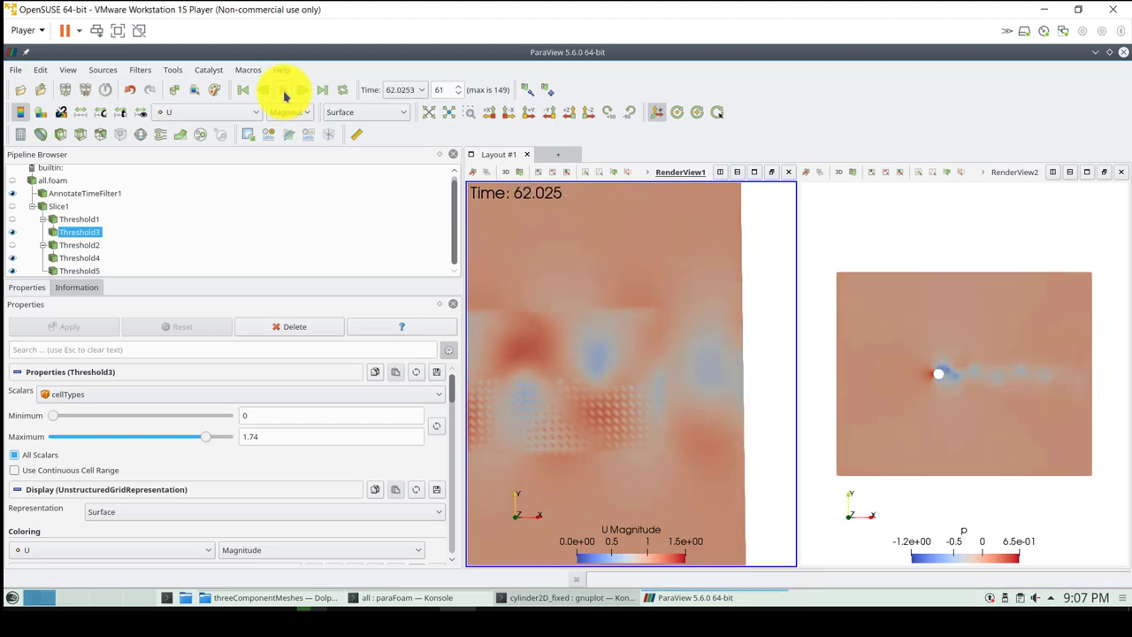
Display Threshold3 and Threshold4 as Surface With Edges in the velocity view to expose the background and refinement-zone meshes
left_click(374, 111)
left_click(379, 215)
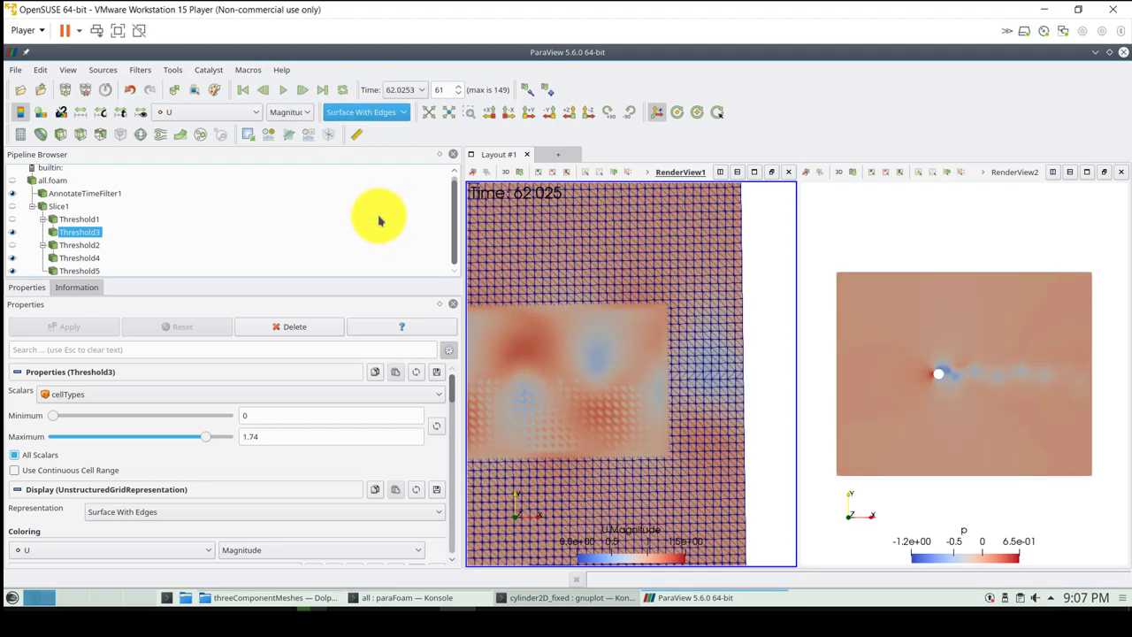
left_click(79, 257)
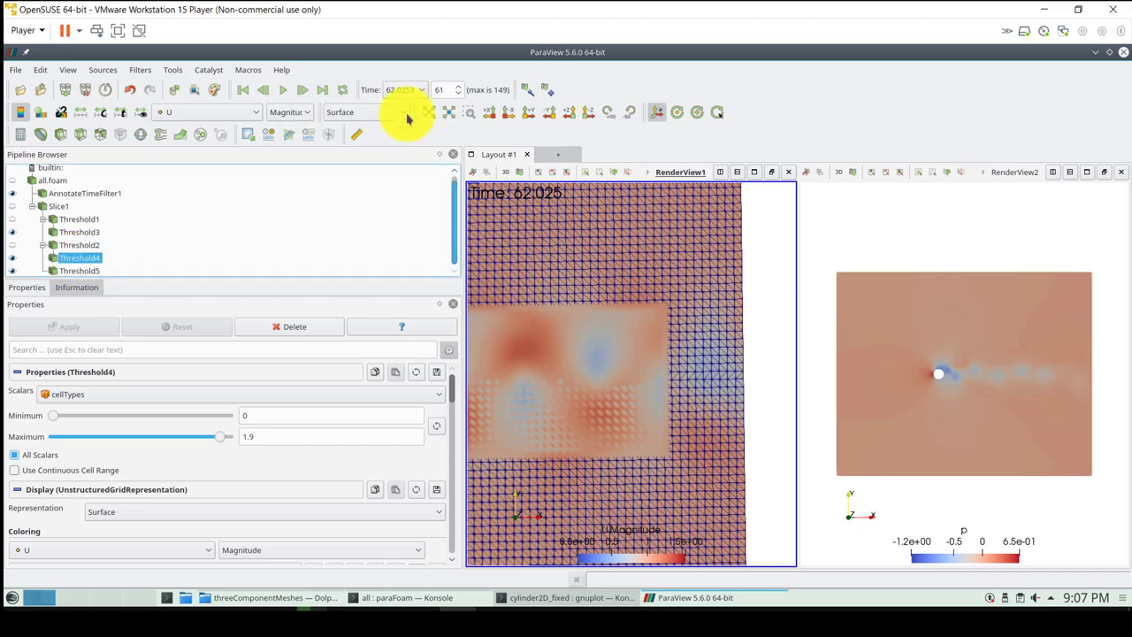
left_click(398, 112)
left_click(375, 214)
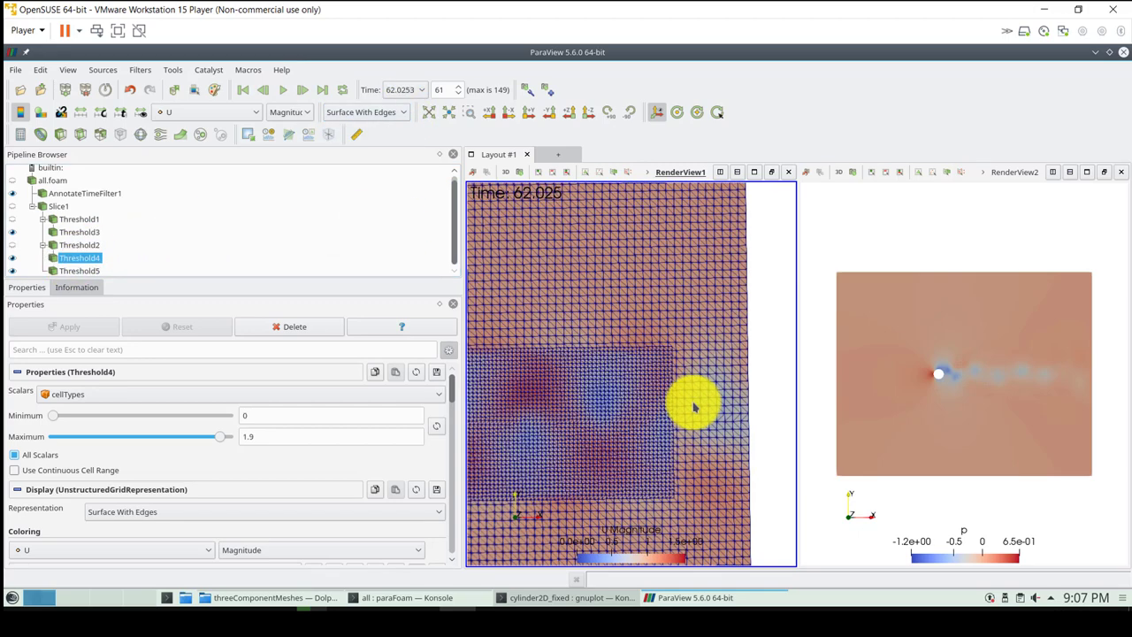
Display Threshold5 as Surface With Edges in RenderView1 to expose the cylinder's body-fitted mesh
left_click_drag(748, 333, 659, 321)
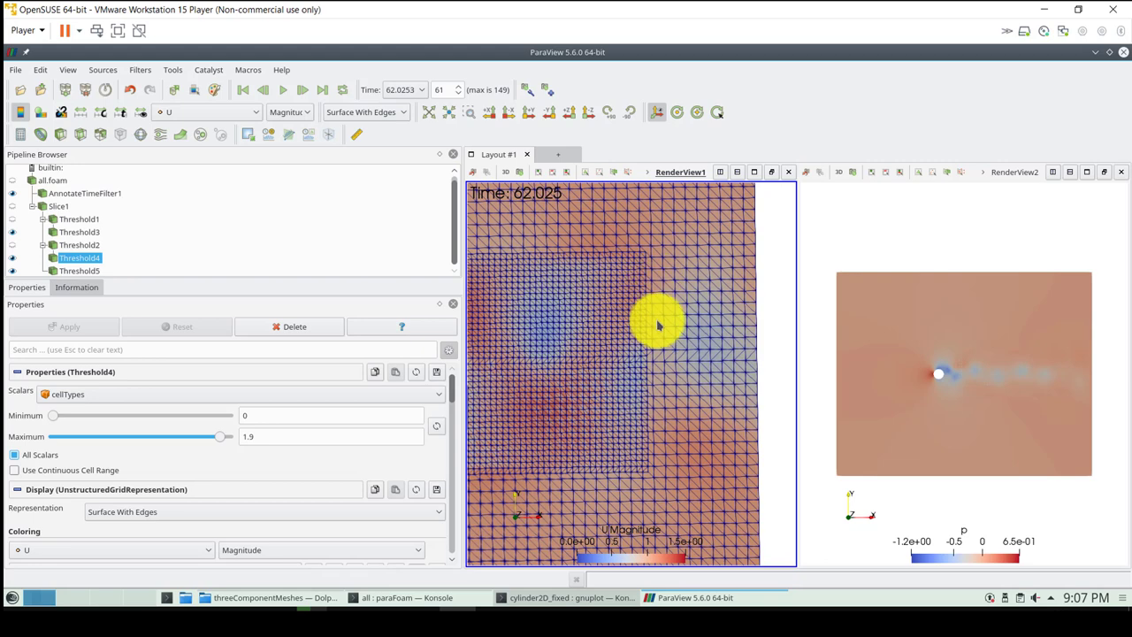
left_click(79, 271)
left_click(398, 113)
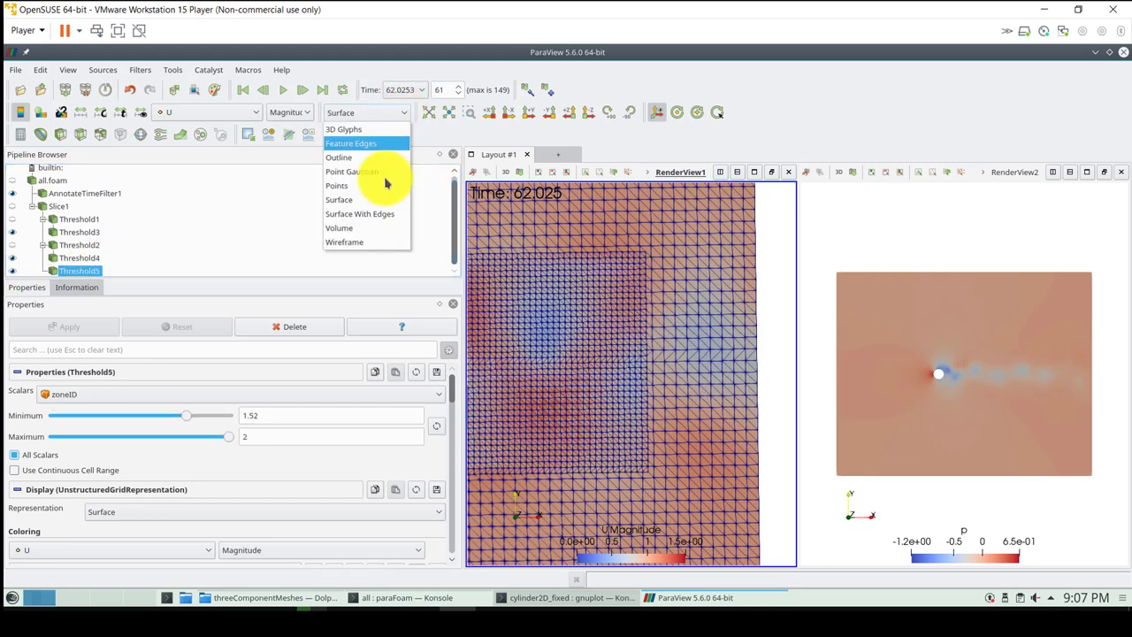
left_click(383, 217)
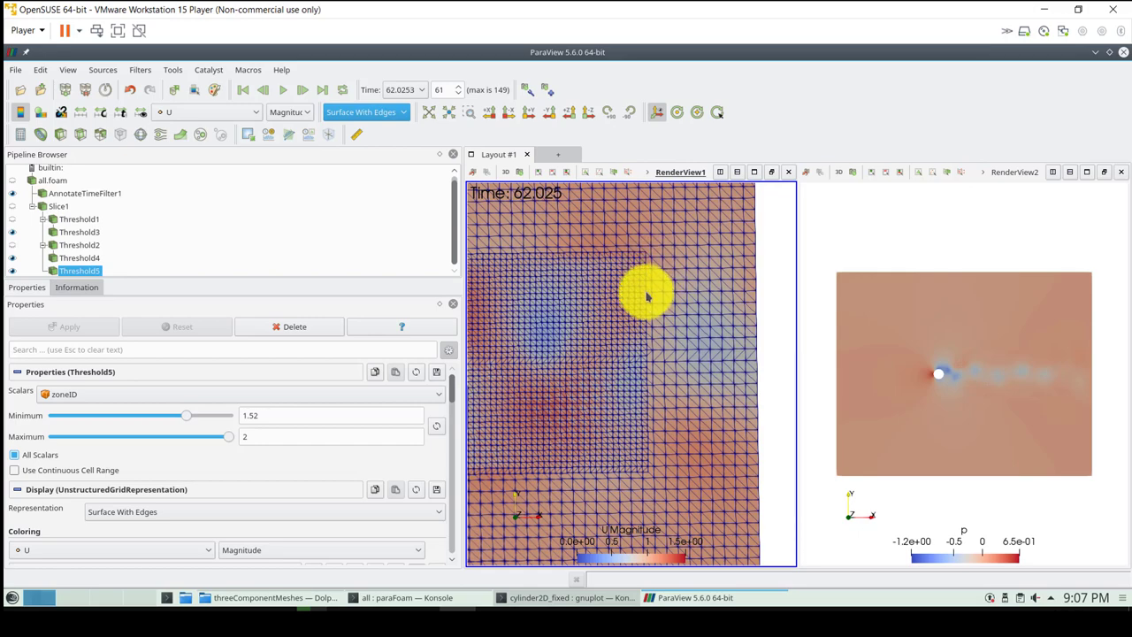
mouse_move(592, 336)
left_mouse_down()
mouse_move(654, 334)
mouse_move(547, 329)
mouse_move(607, 308)
mouse_move(696, 306)
mouse_move(695, 391)
mouse_move(619, 324)
mouse_move(576, 336)
left_mouse_up()
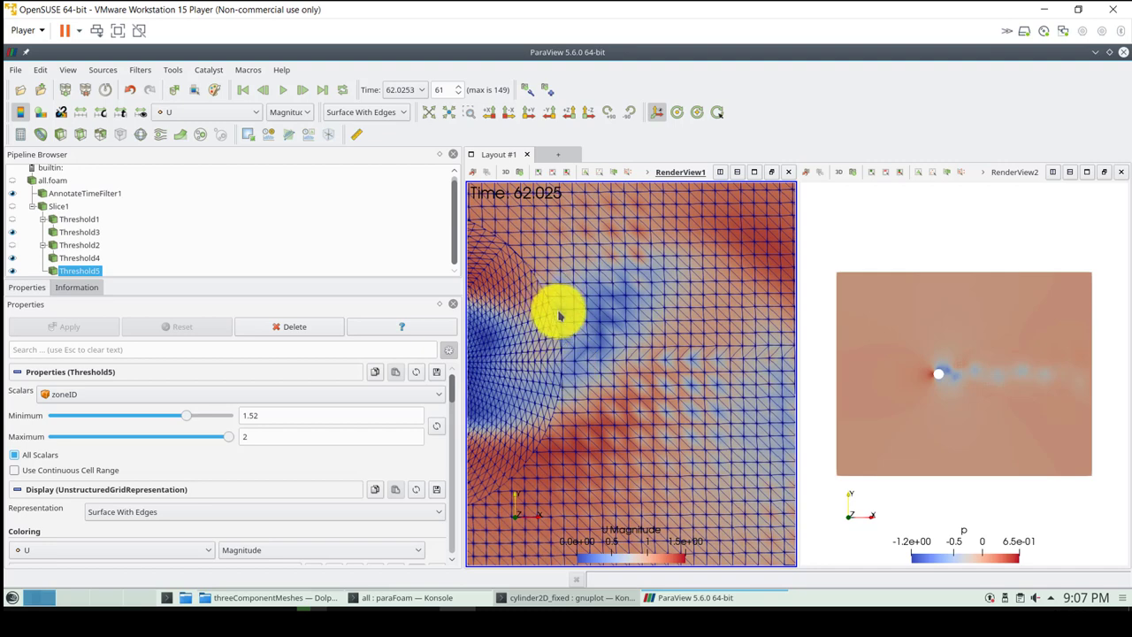
Turn off Triangulate the slice for Slice1 and apply it to show the original cell shapes around the cylinder
left_click(53, 205)
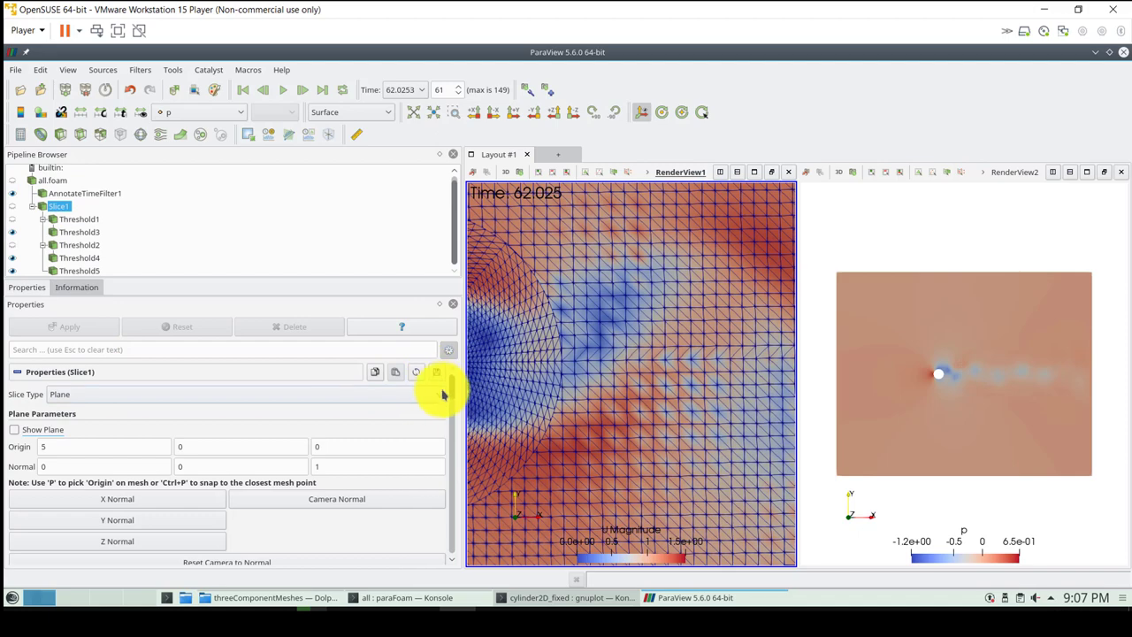
scroll(449, 407, "down", 5)
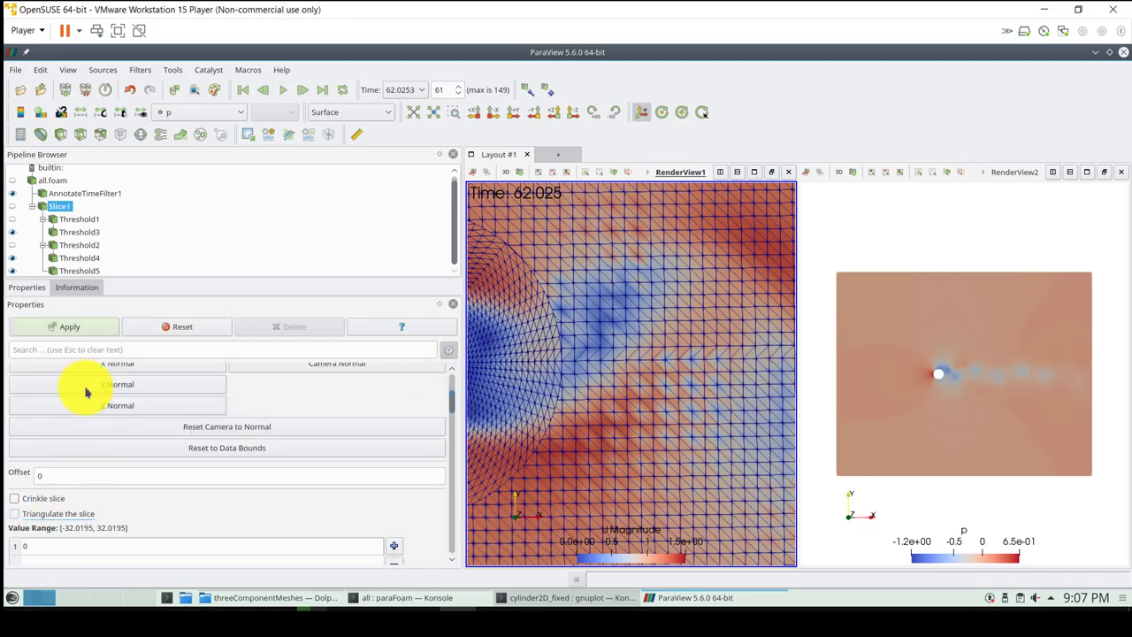
left_click(90, 329)
scroll(533, 271, "down", 3)
scroll(547, 317, "up", 3)
left_click_drag(548, 317, 622, 316)
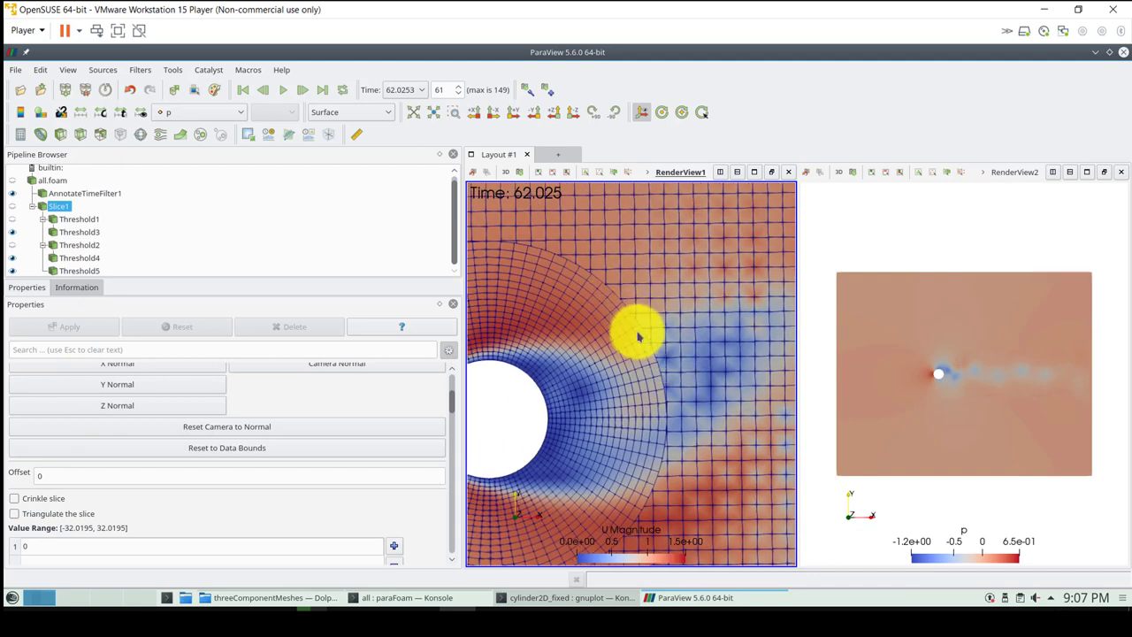
Examine the untriangulated overlapping meshes from the cylinder to the downstream end of the wake, finishing with the whole domain aligned to the axes
scroll(663, 384, "down", 2)
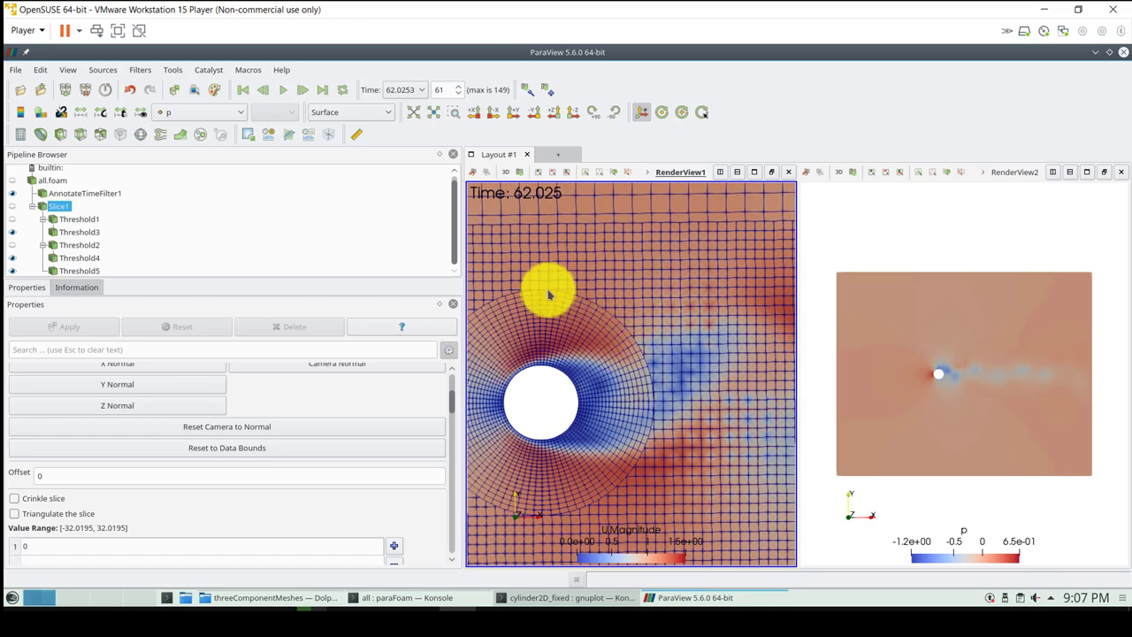
scroll(619, 394, "down", 3)
middle_click_drag(608, 418, 662, 314)
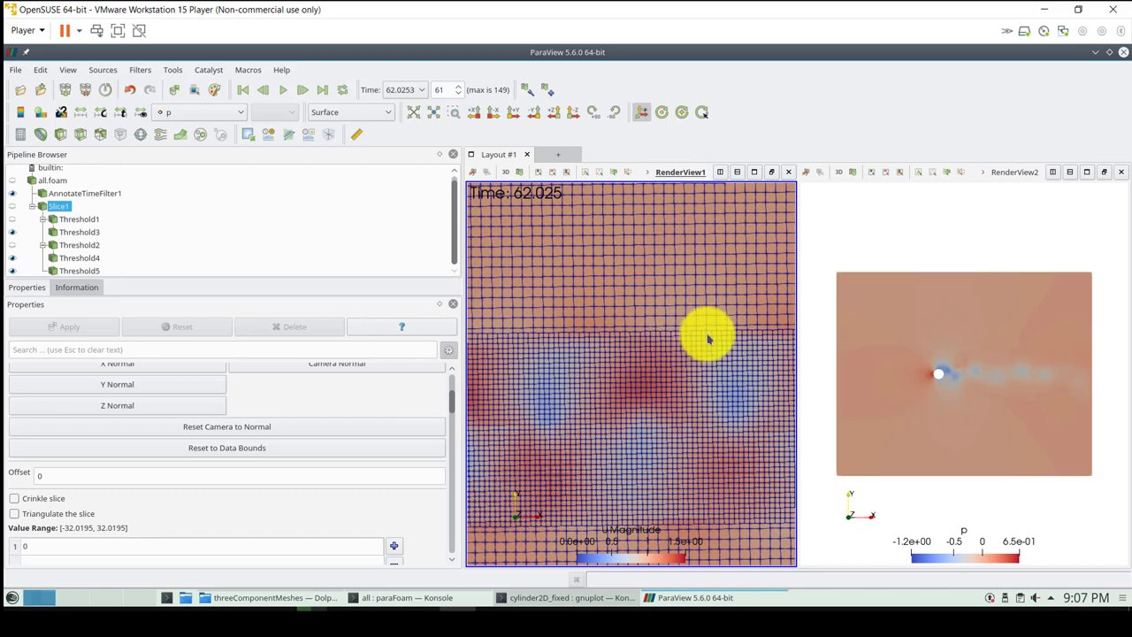
middle_click_drag(731, 345, 584, 328)
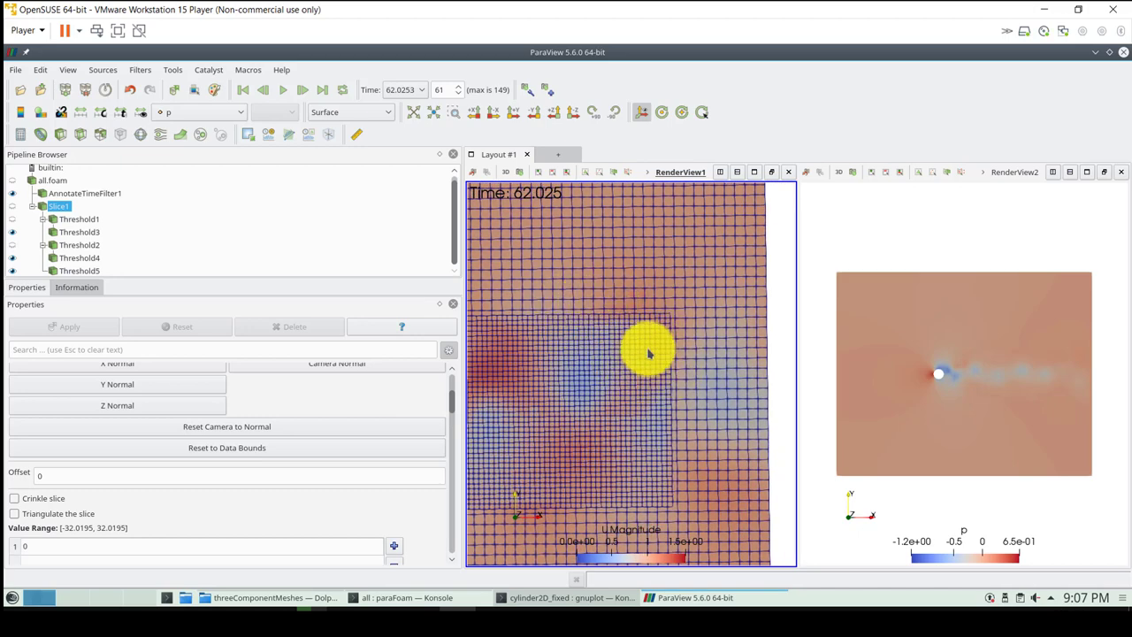
scroll(686, 382, "down", 10)
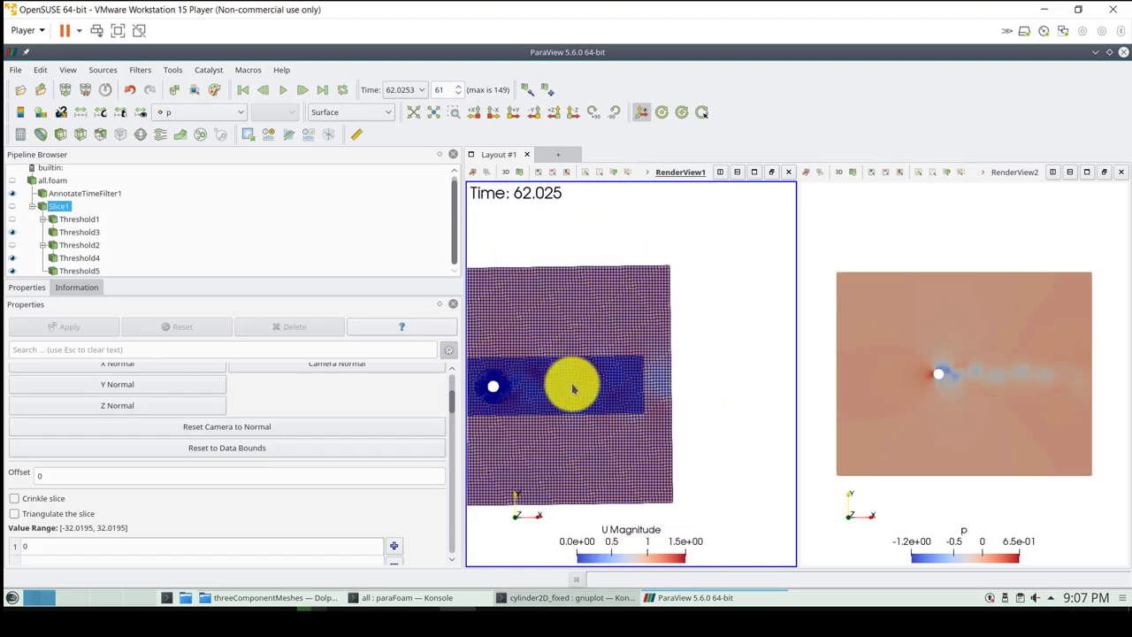
middle_click_drag(705, 372, 774, 351)
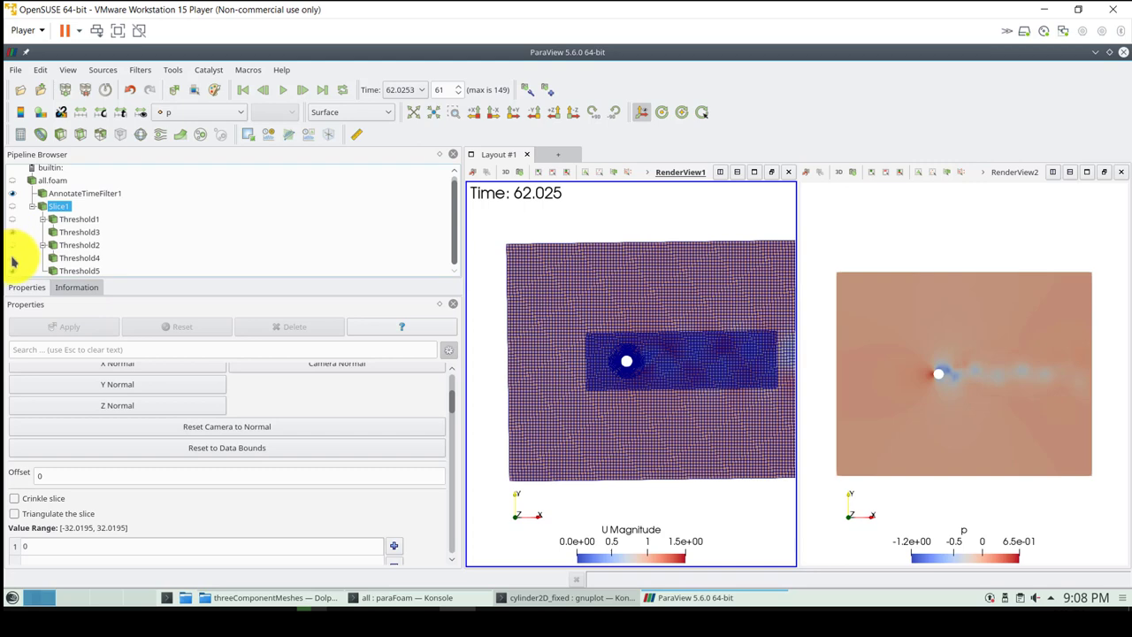
left_click(554, 113)
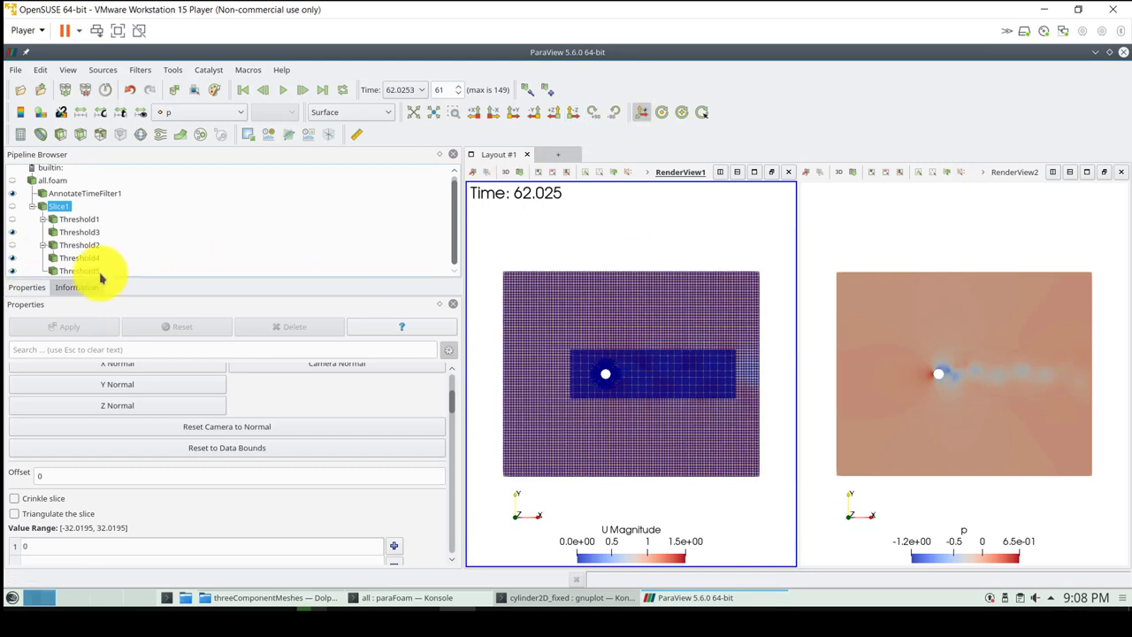
left_click(364, 112)
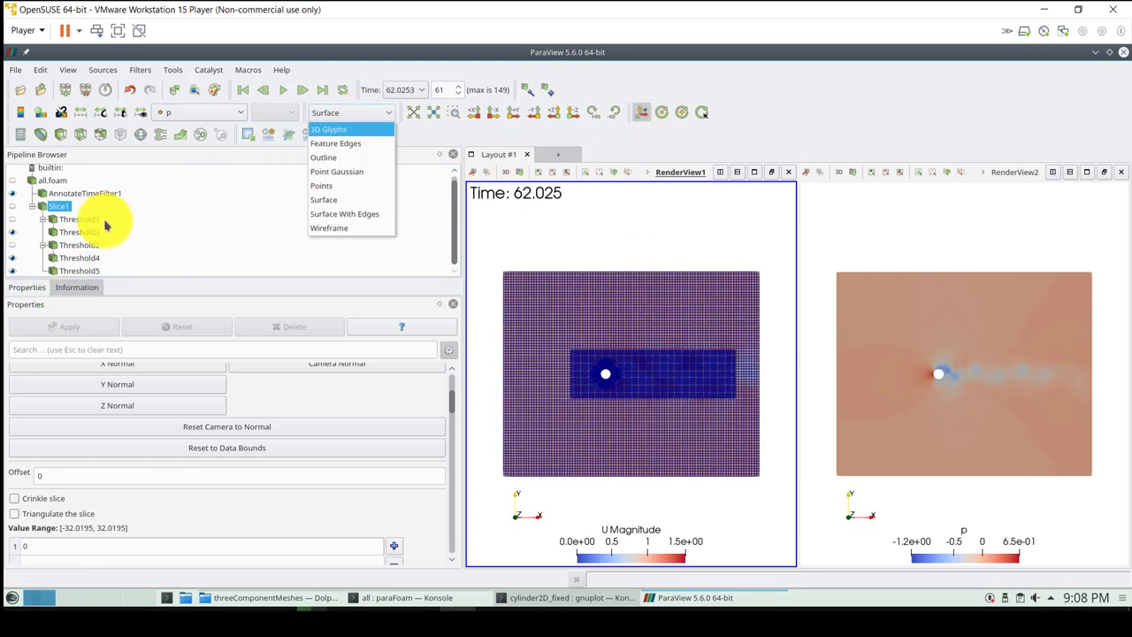
left_click(88, 228)
left_click(359, 113)
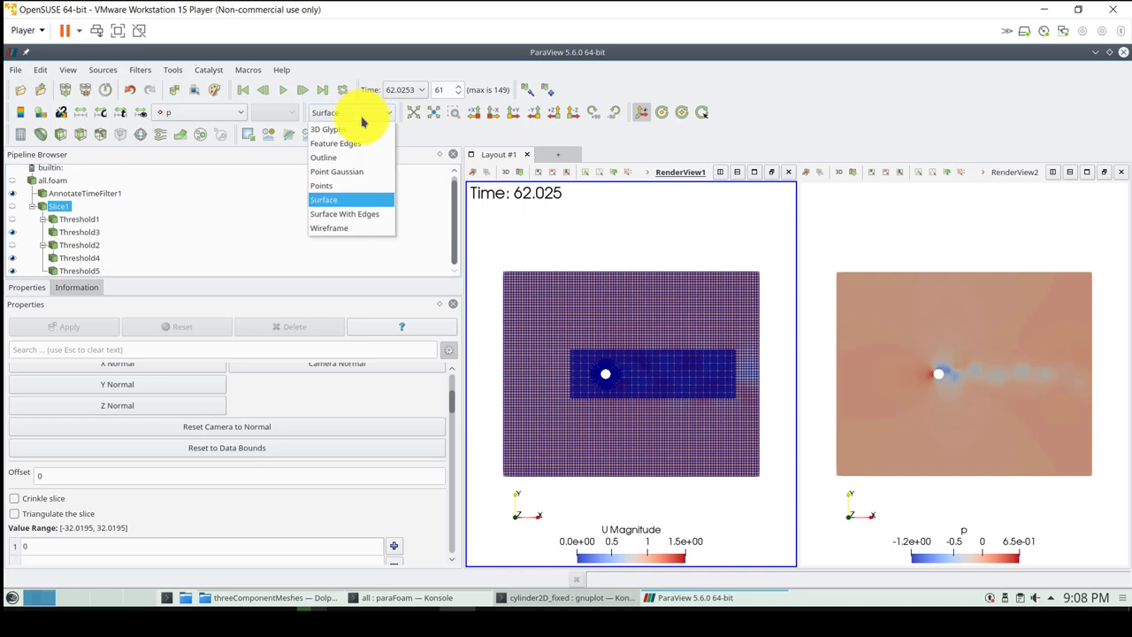
left_click(362, 202)
Show Threshold1 and Threshold2 in RenderView1 in place of Threshold3 and Threshold4
left_click(68, 231)
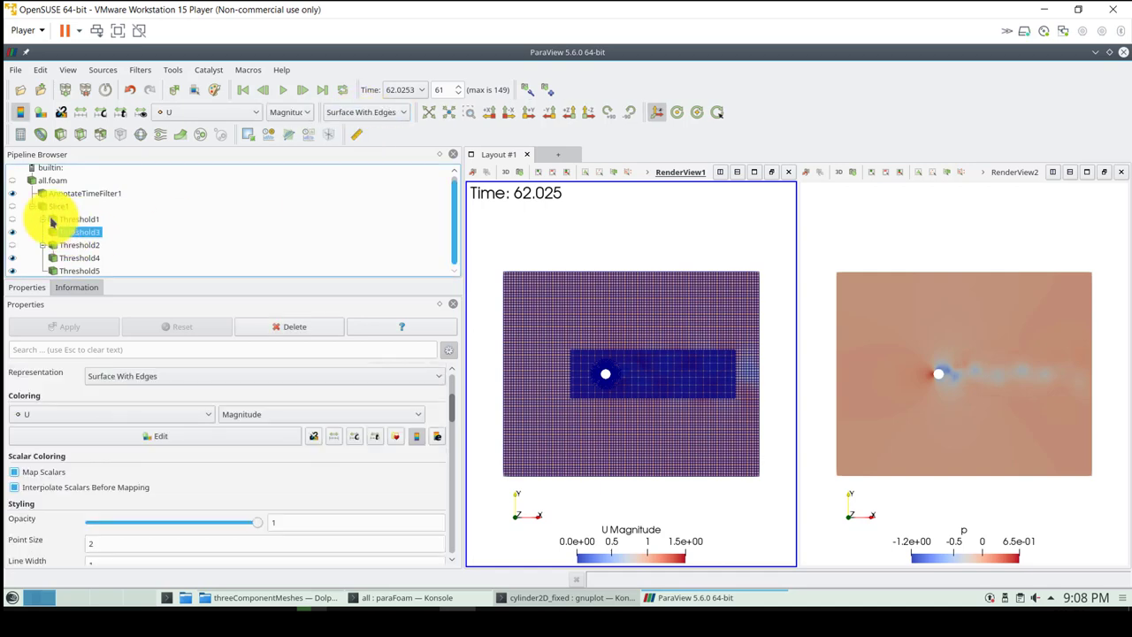
left_click(12, 220)
left_click(76, 231)
left_click(84, 221)
left_click(13, 257)
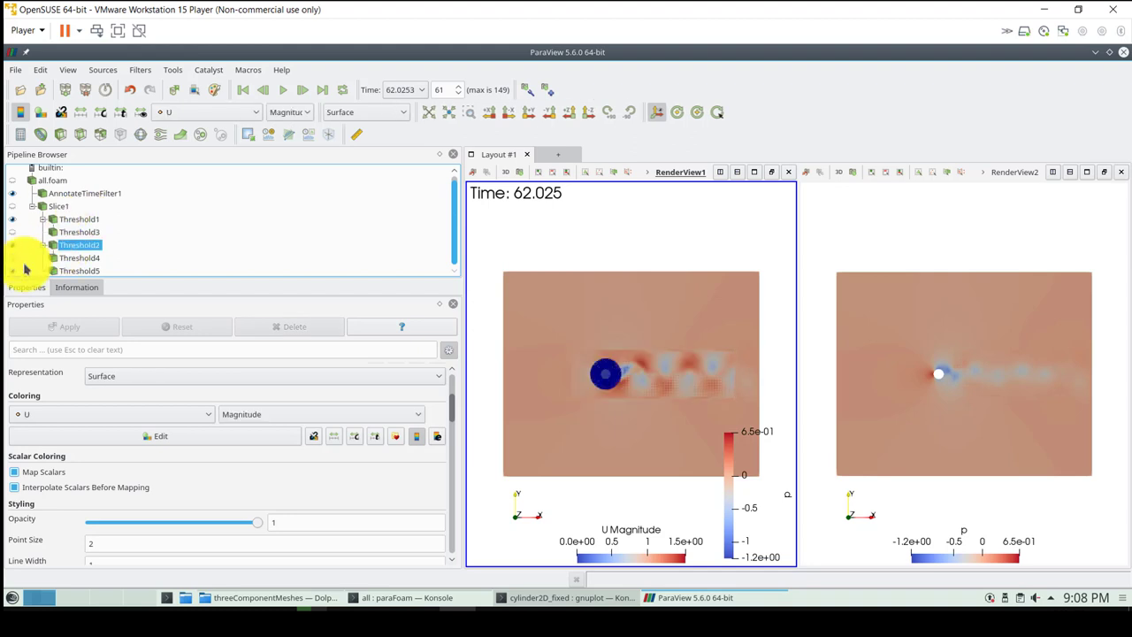
Set Threshold5's representation to Surface and hide it in RenderView1
left_click(78, 271)
left_click(366, 112)
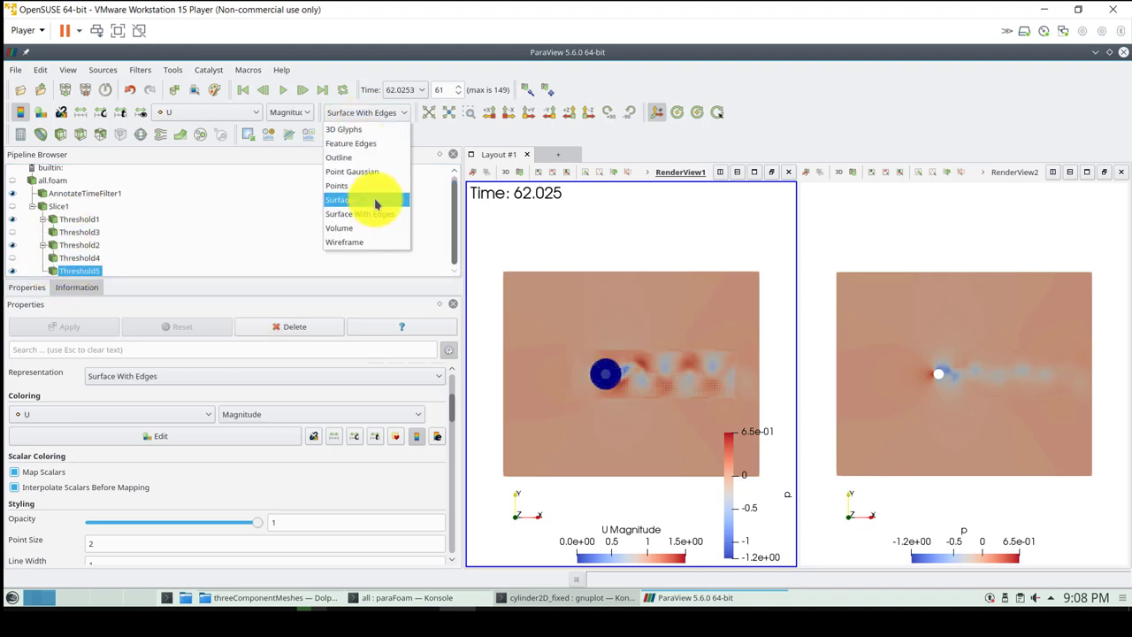
left_click(375, 200)
left_click(13, 270)
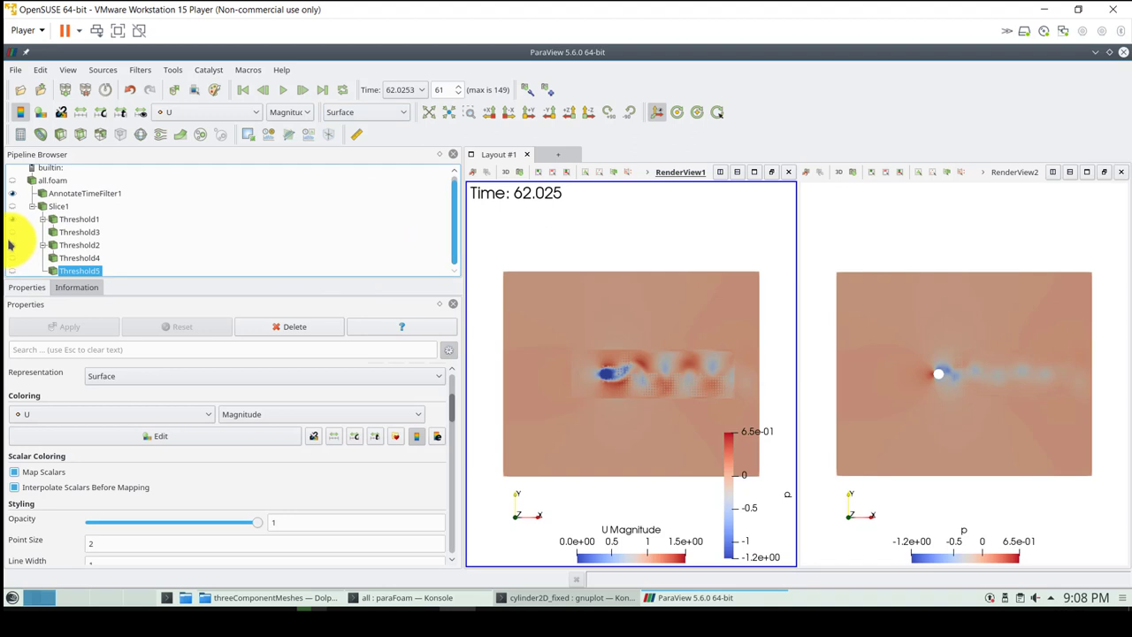
Show only Threshold1 in RenderView1, coloured by the cell-based cellTypes field, with the hole region in close-up
left_click(79, 219)
left_click(221, 112)
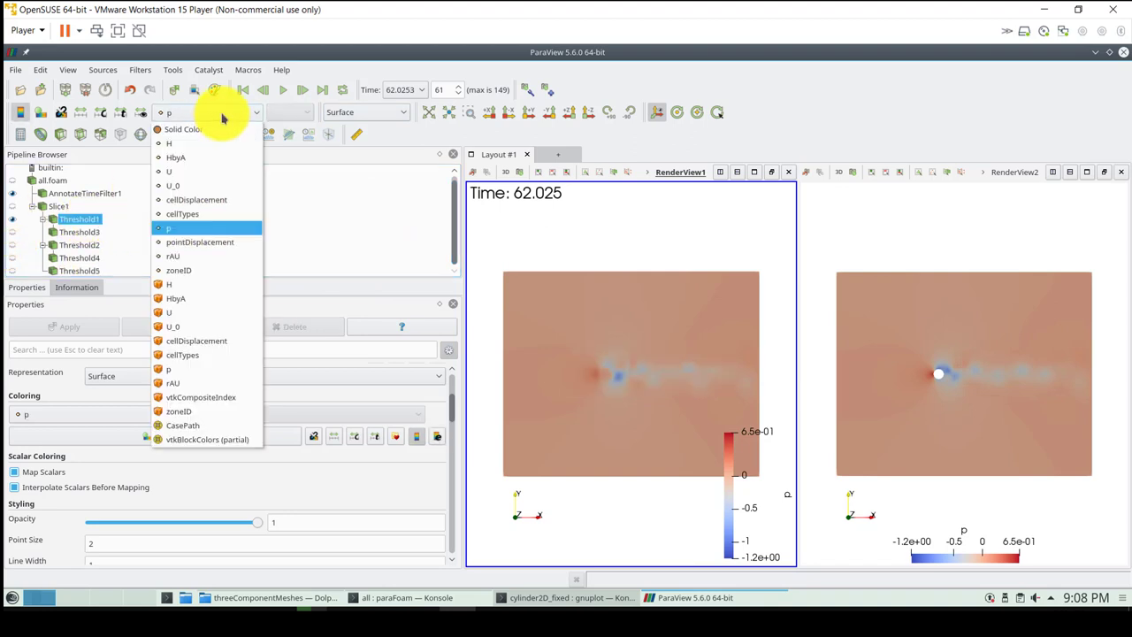
left_click(227, 340)
scroll(646, 482, "up", 5)
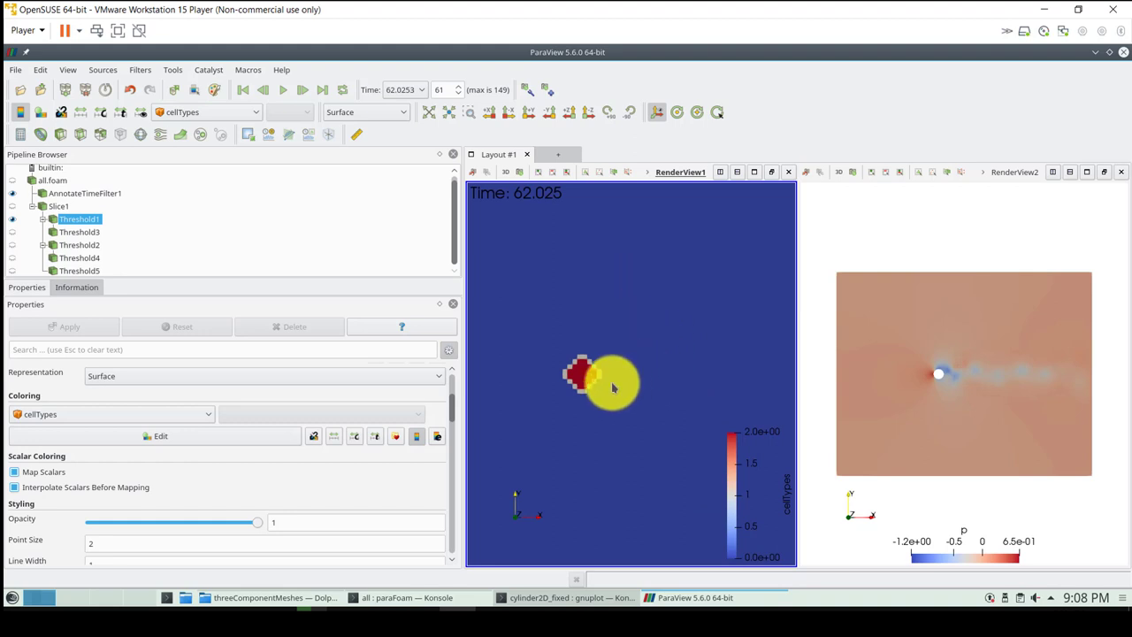
left_click_drag(603, 378, 563, 378)
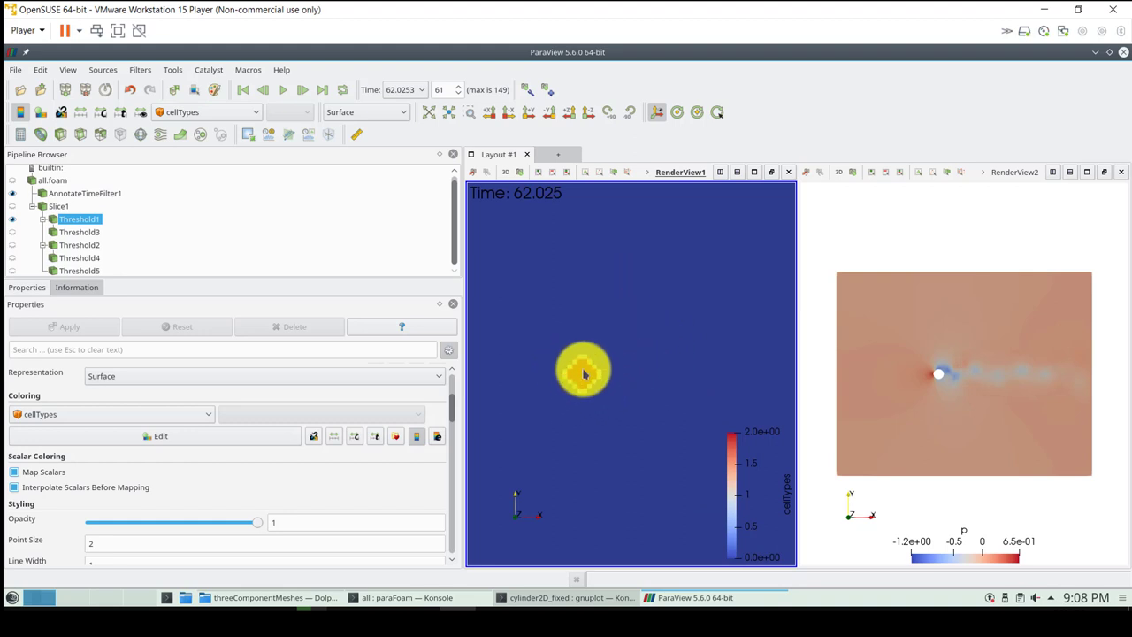
Overlay Threshold5 on the background cell types as a Wireframe in Solid Color, with the cylinder mesh in close-up
left_click(11, 270)
left_click(370, 112)
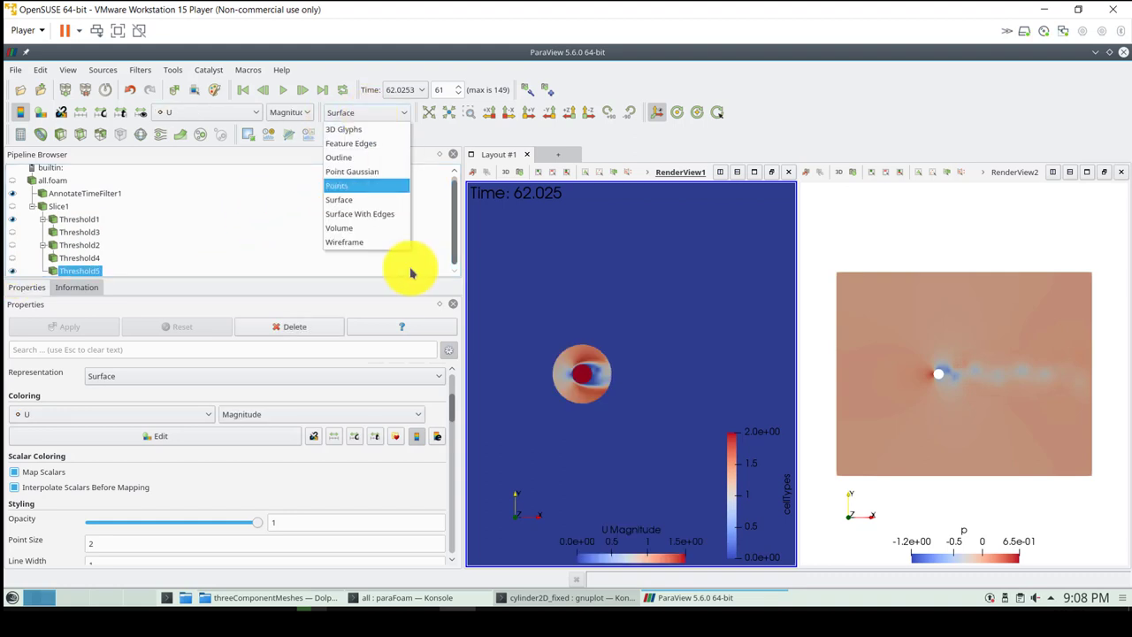
left_click(366, 245)
left_click(244, 113)
left_click(225, 132)
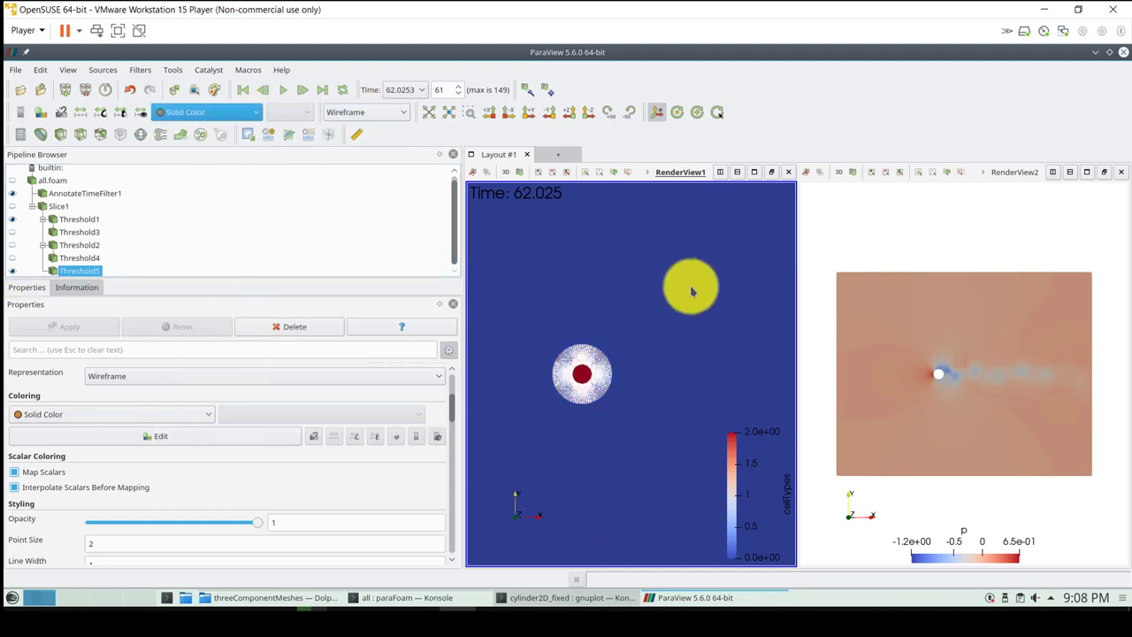
scroll(592, 481, "up", 3)
scroll(586, 404, "up", 5)
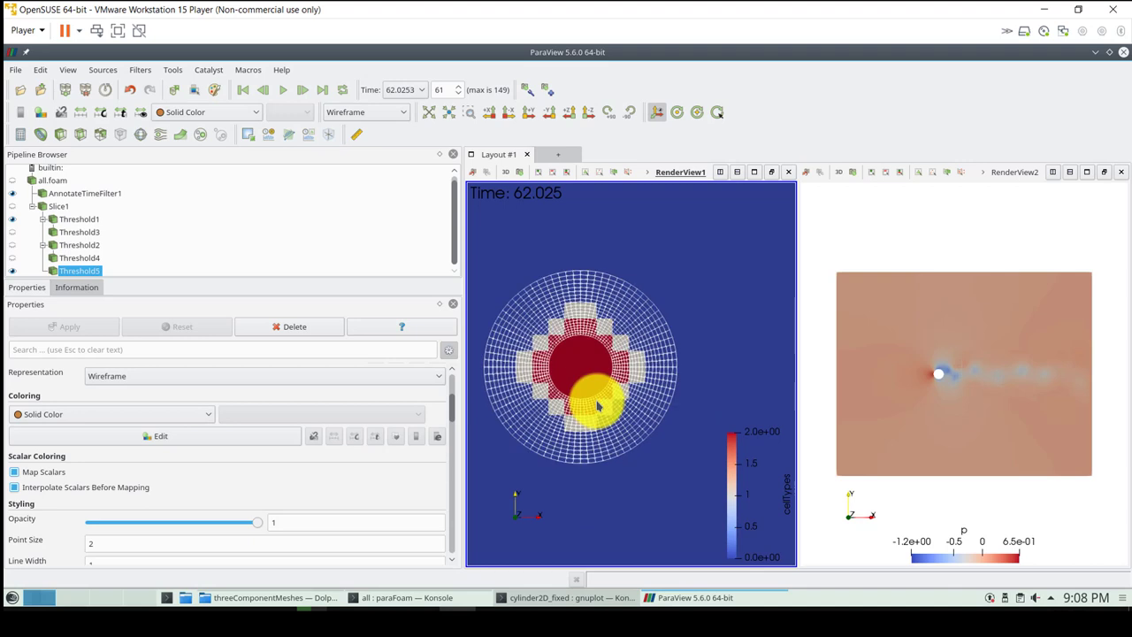
scroll(662, 384, "down", 3)
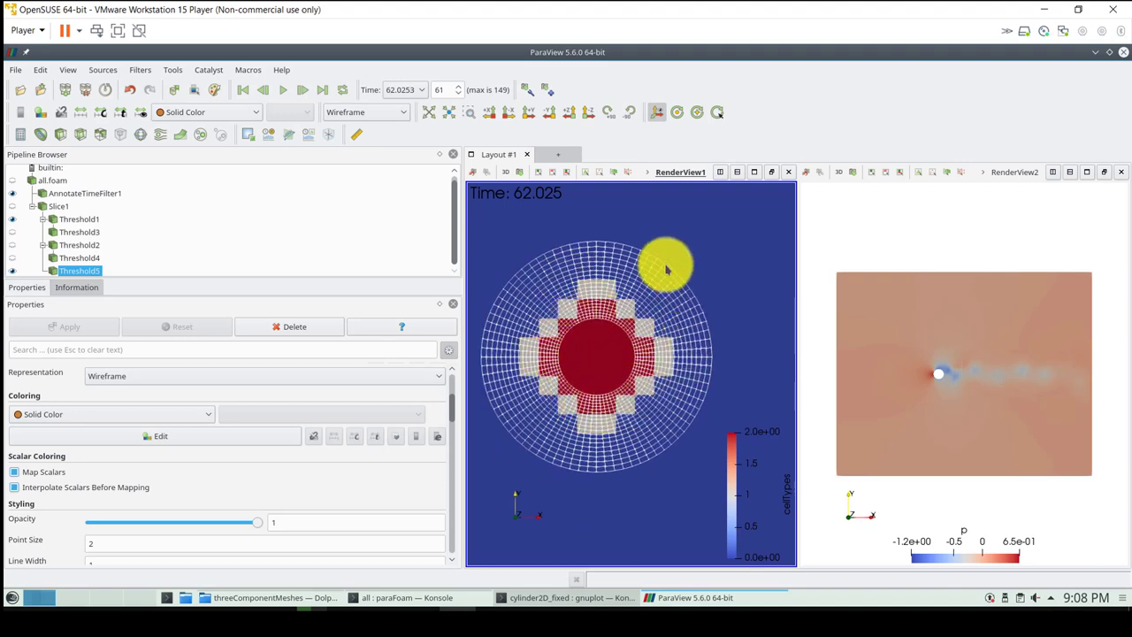
Colour the Threshold5 wireframe by the cell-based cellTypes field, and hide it after comparing it with the background hole
left_click(253, 115)
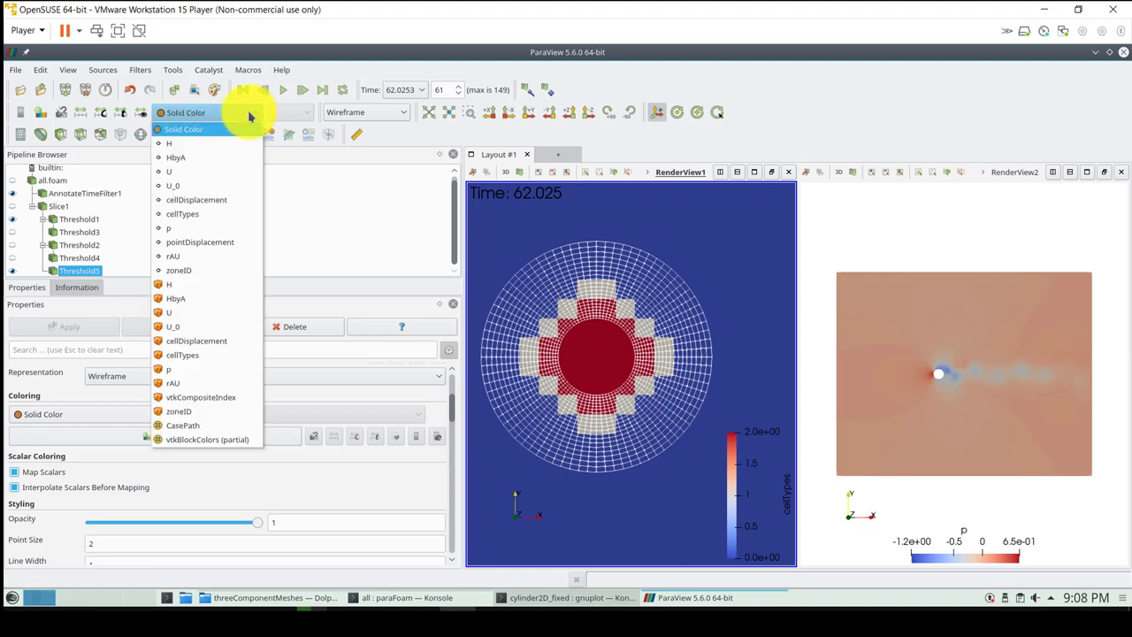
left_click(212, 355)
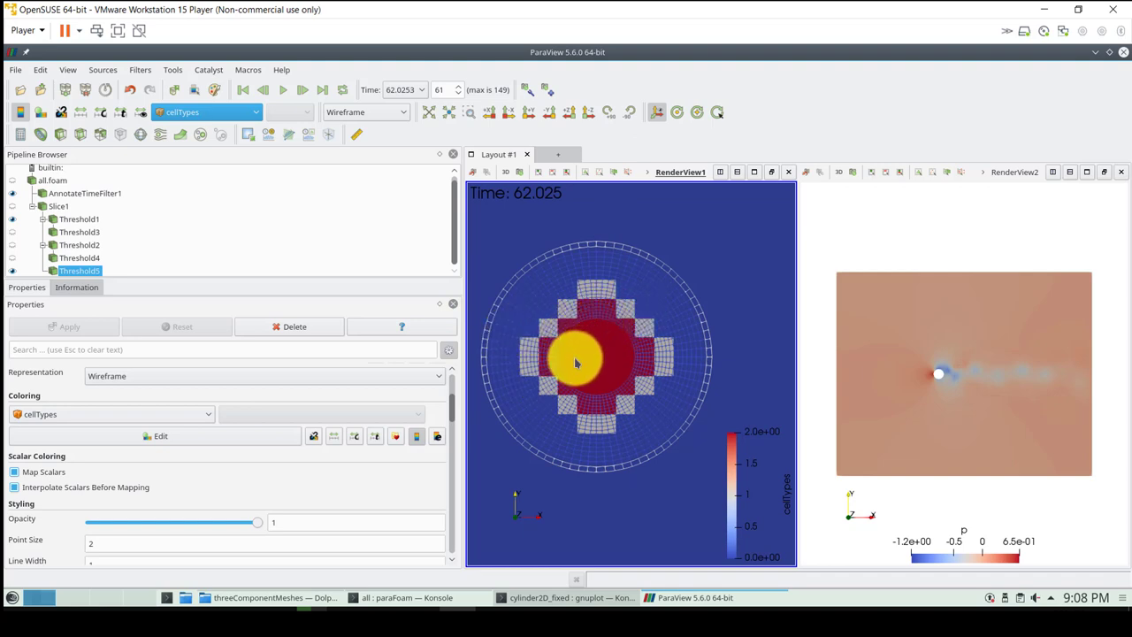
left_click(12, 270)
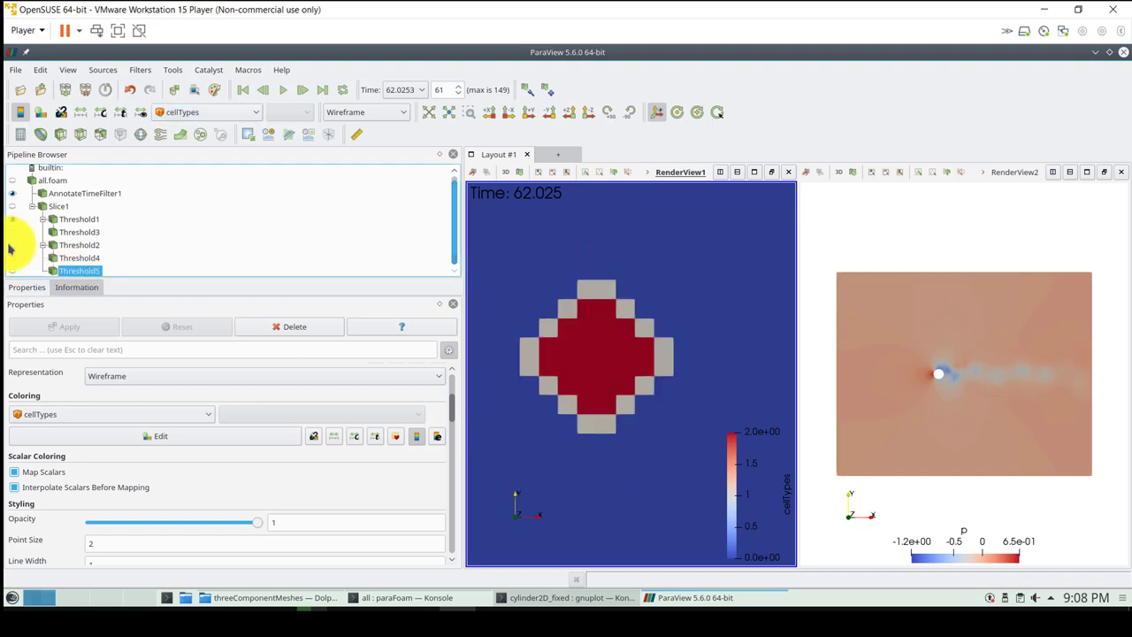
Show Threshold2 in RenderView1 coloured by the cell-based cellTypes field, revealing the refinement zone's hole and interpolated boundary cells
left_click(11, 247)
left_click(392, 113)
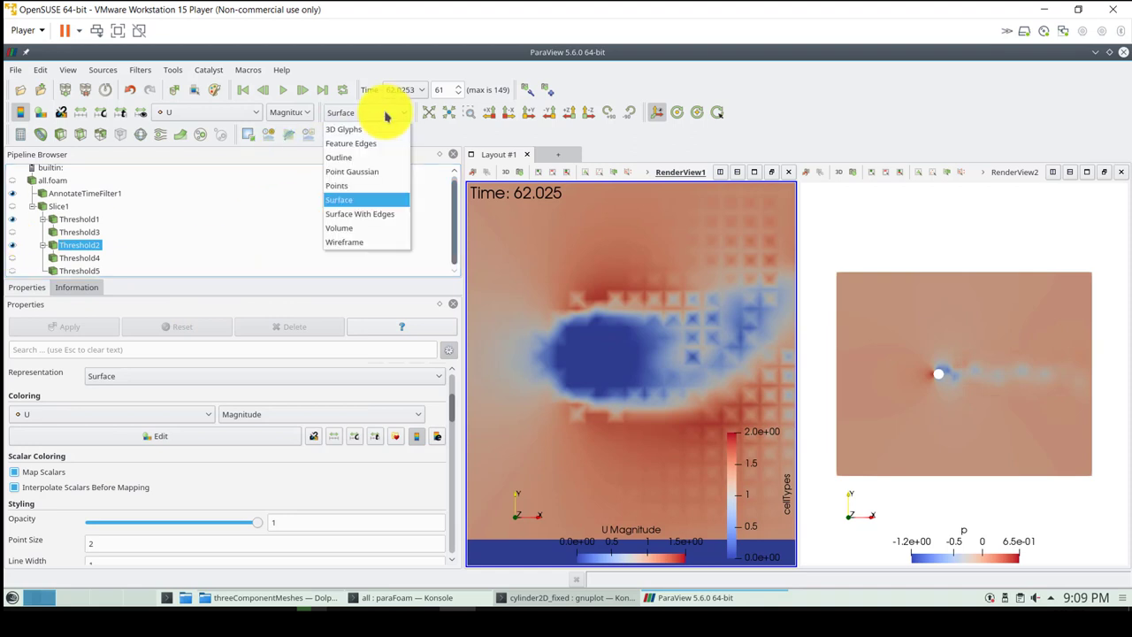
left_click(203, 117)
left_click(203, 113)
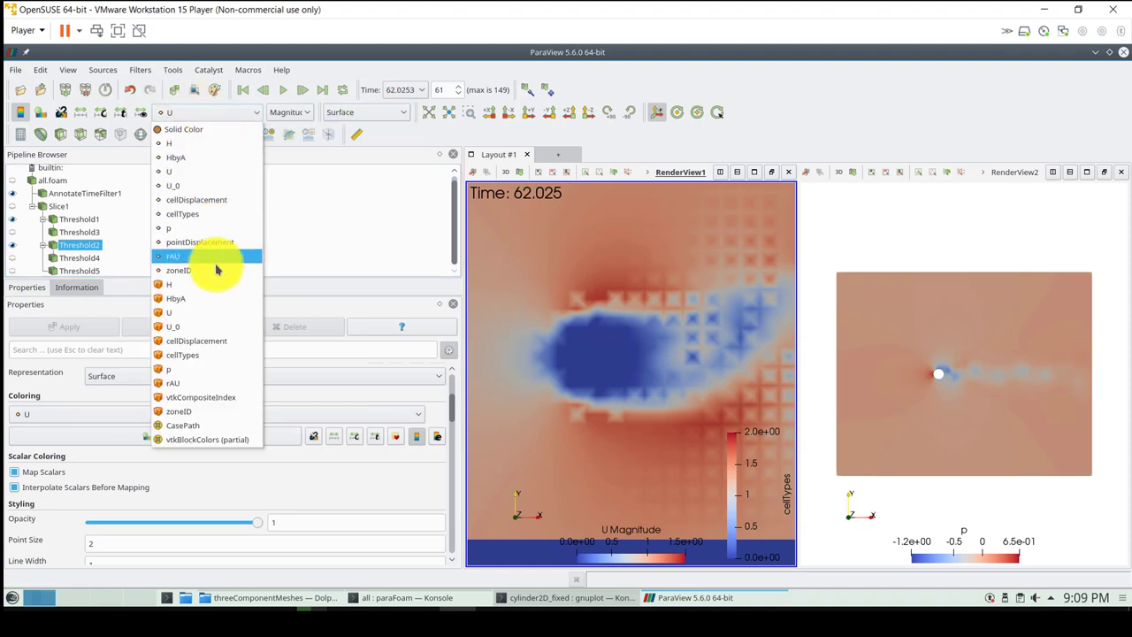
left_click(223, 360)
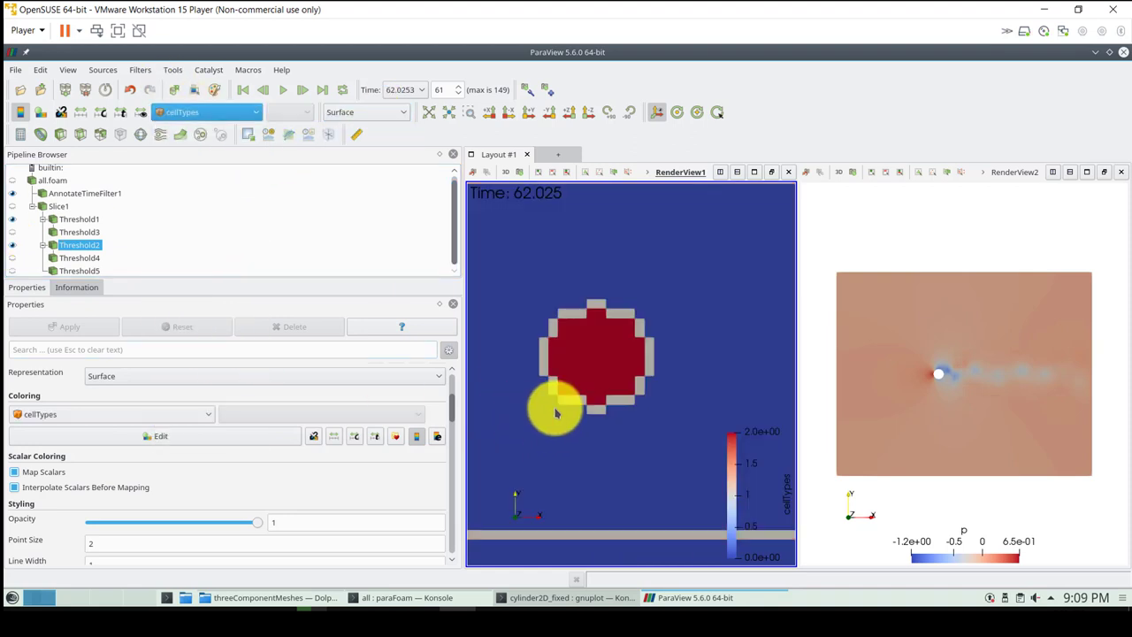
scroll(593, 286, "down", 4)
scroll(610, 283, "down", 2)
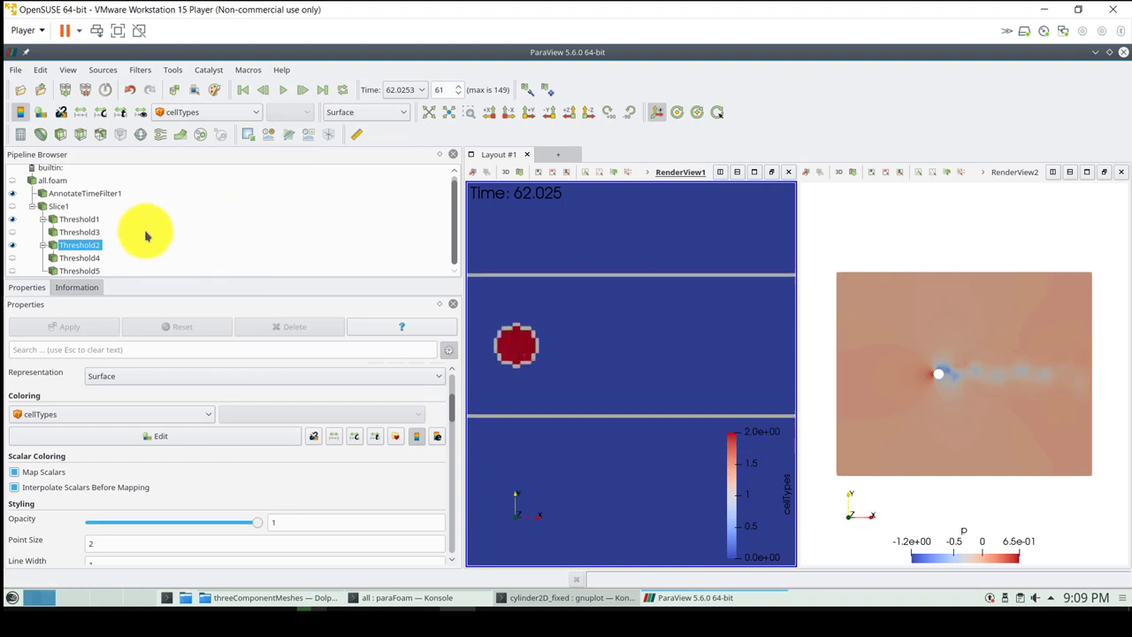
Show the Threshold5 wireframe over Threshold2 to compare cell types of the cylinder mesh and refinement zone
left_click(12, 271)
middle_click_drag(602, 340, 708, 331)
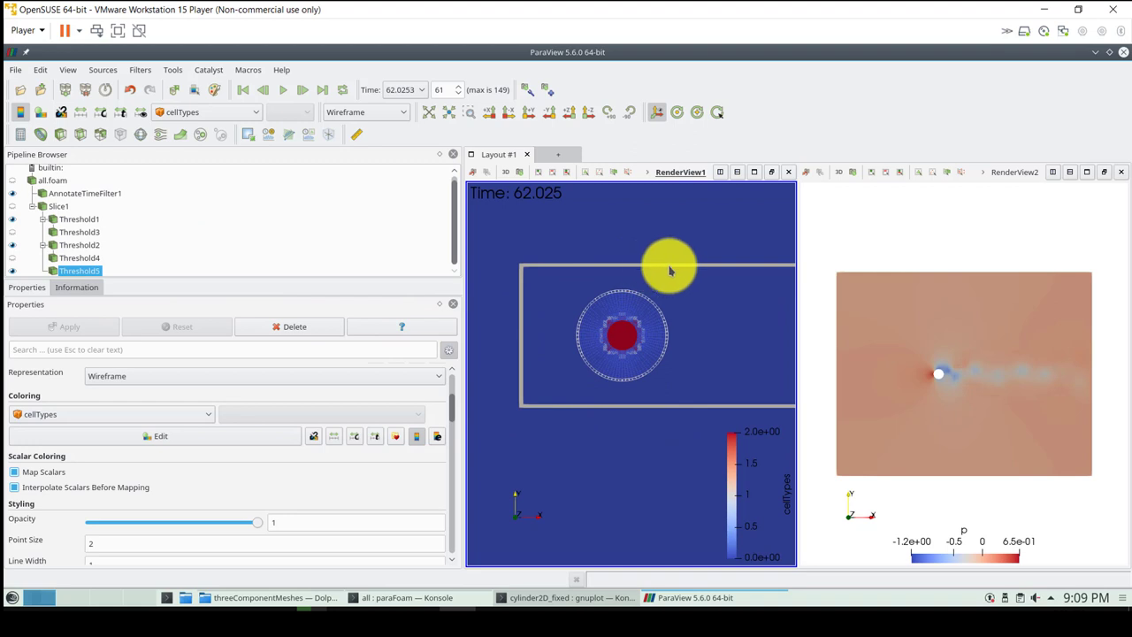
left_click_drag(685, 306, 603, 319)
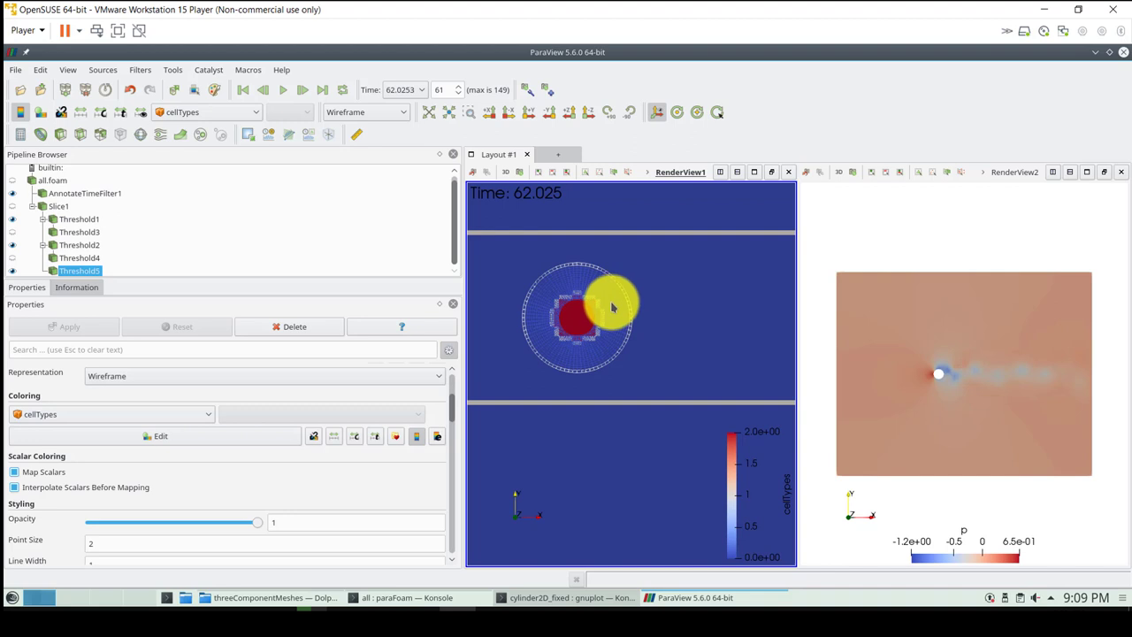
Close ParaView and open blockMeshDict from the refinementZone/system folder in Text Editor, using the Dolphin file manager
left_click_drag(616, 315, 616, 297)
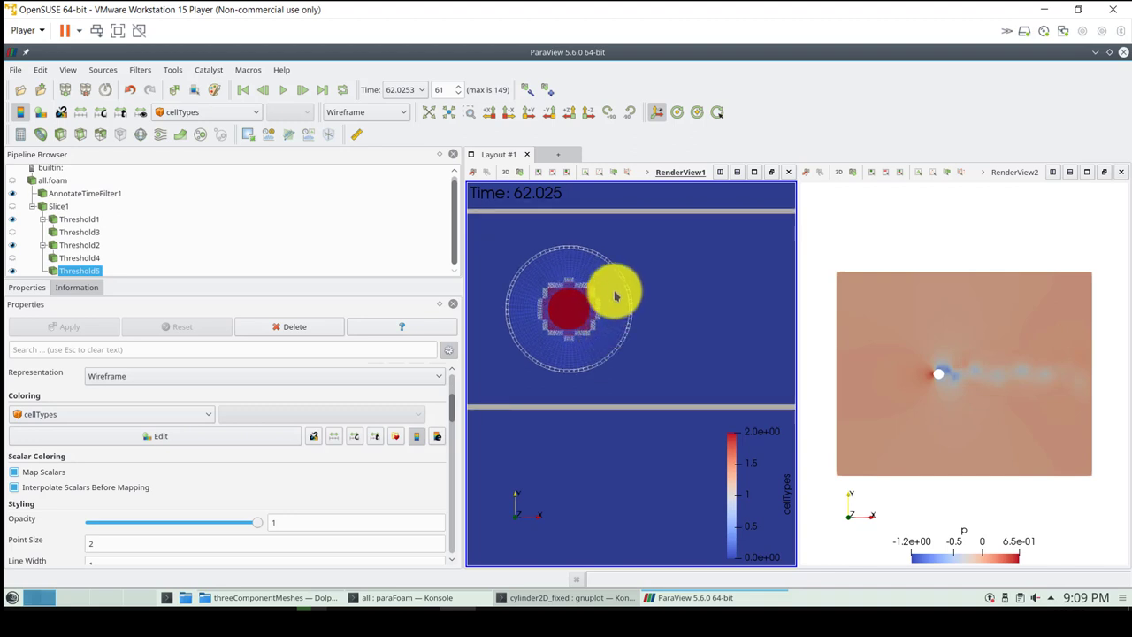
left_click(1124, 54)
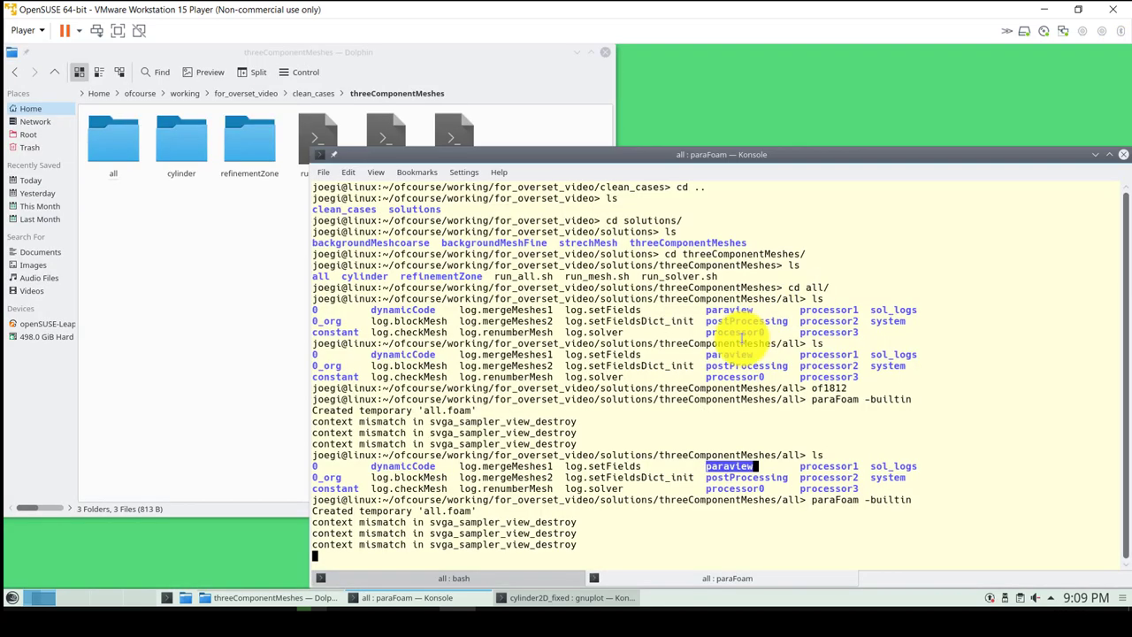
left_click(178, 294)
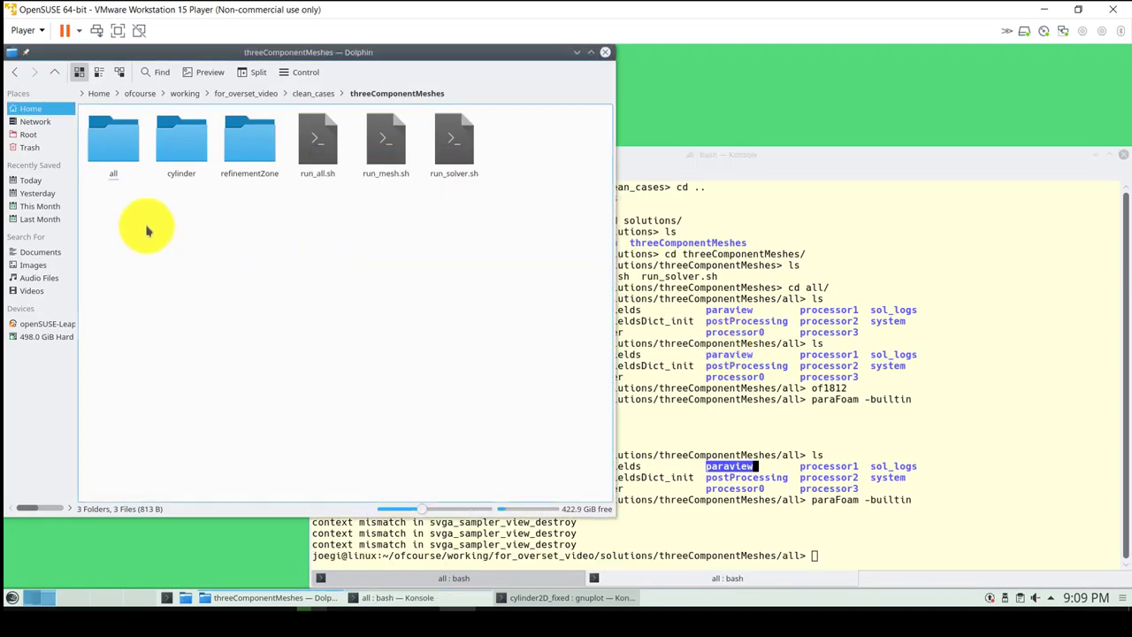
left_click(237, 150)
left_click(248, 147)
left_click(124, 160)
right_click(124, 159)
mouse_move(265, 239)
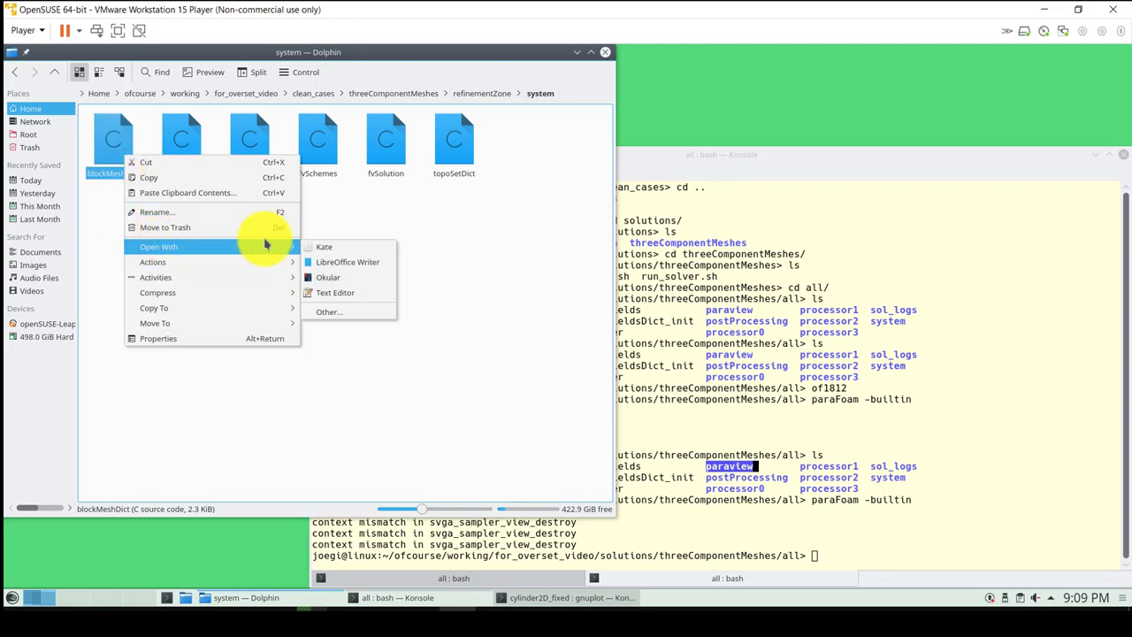
left_click(346, 292)
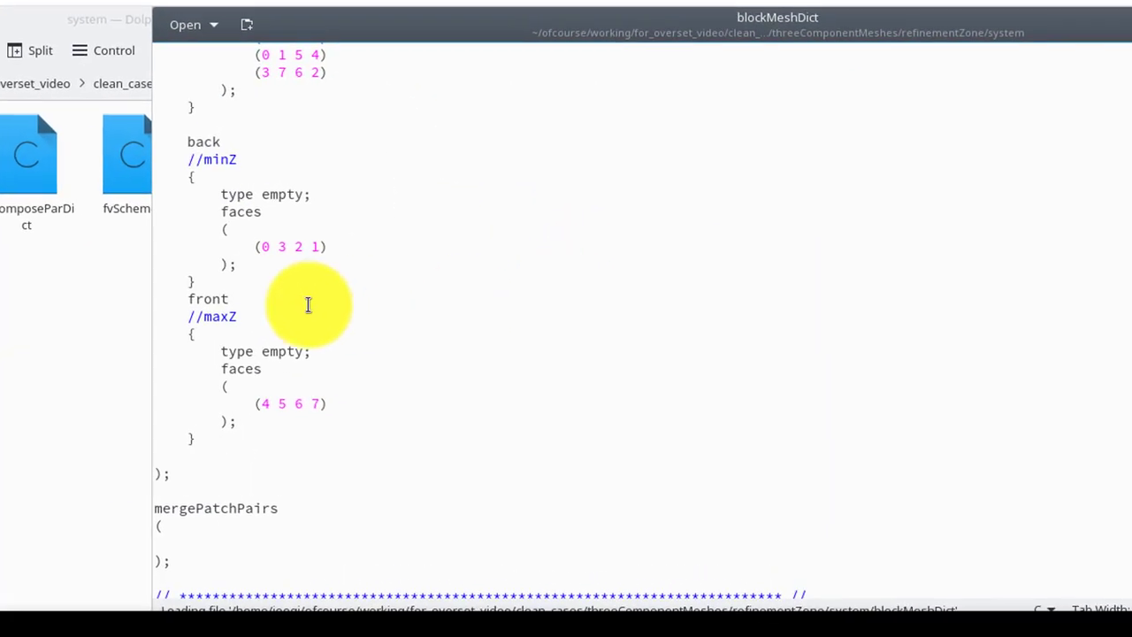
Examine the oversetPatch definition in blockMeshDict, highlighting its face list, overset type and patch name
scroll(419, 226, "up", 4)
left_click_drag(333, 268, 238, 221)
left_click_drag(329, 148, 237, 148)
left_click_drag(295, 111, 178, 113)
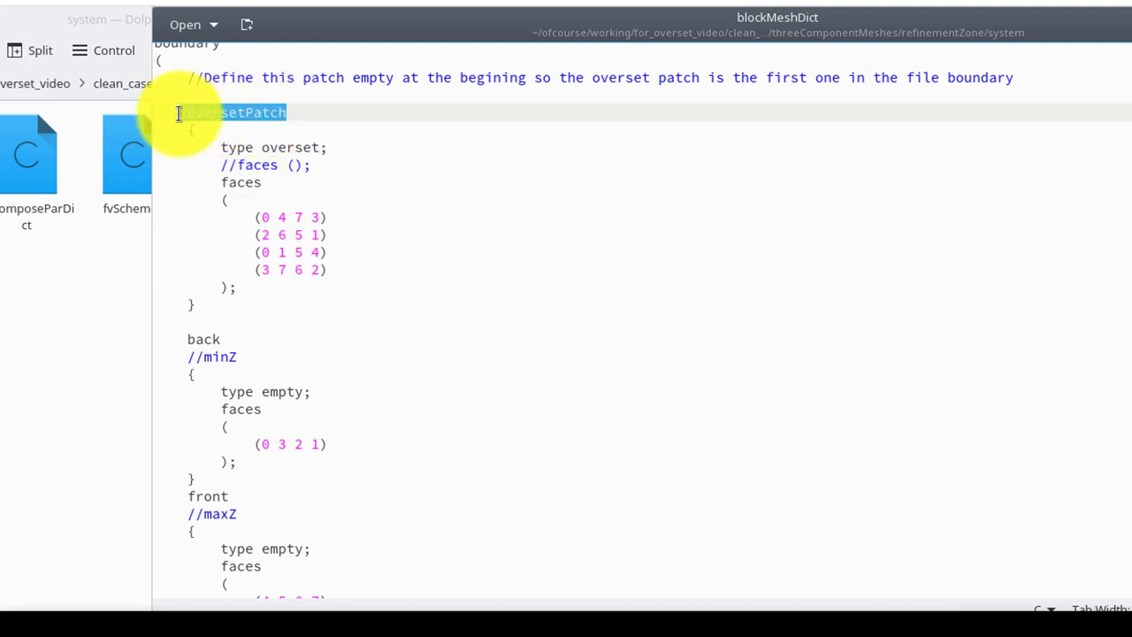
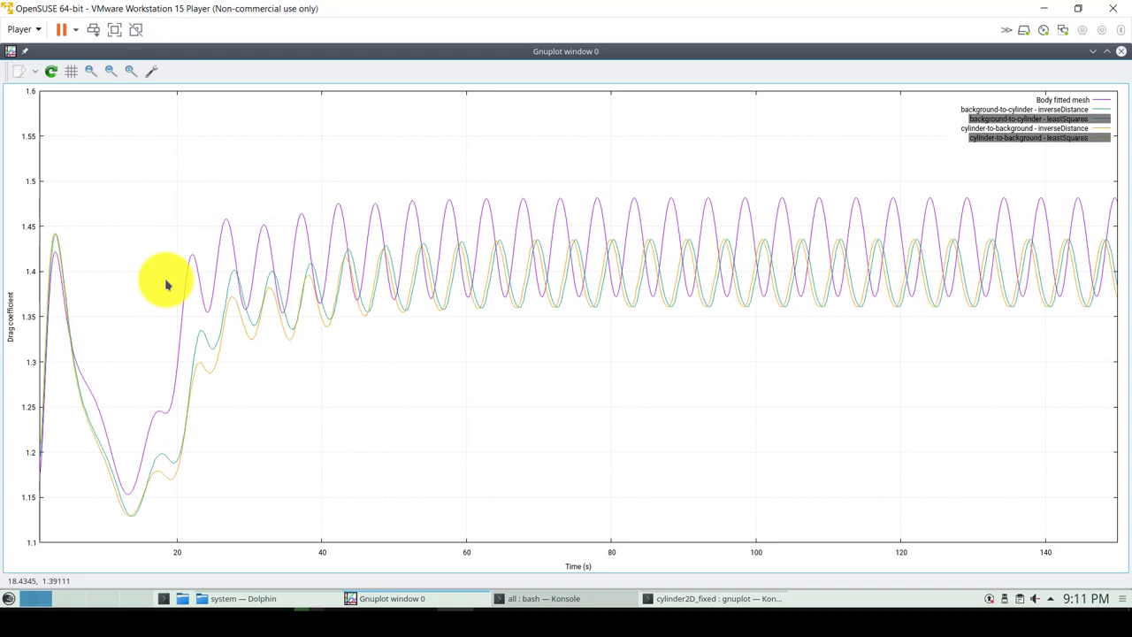
In the Gnuplot drag coefficient plot, show the leastSquares curves and hide both inverseDistance curves for comparison with the body fitted mesh
left_click(978, 137)
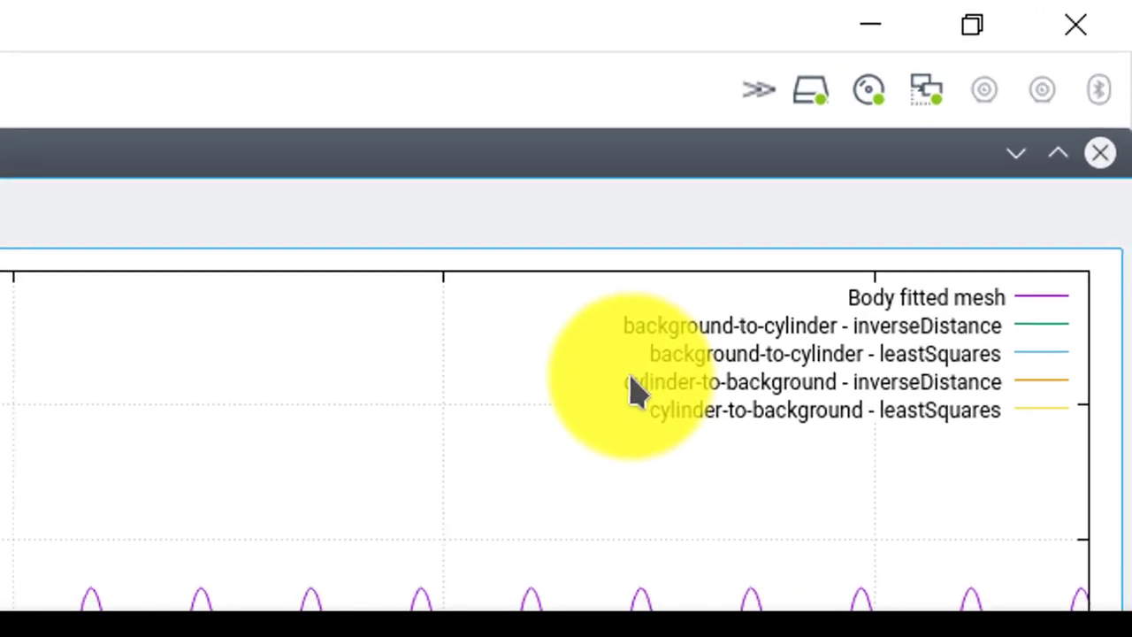
left_click(656, 389)
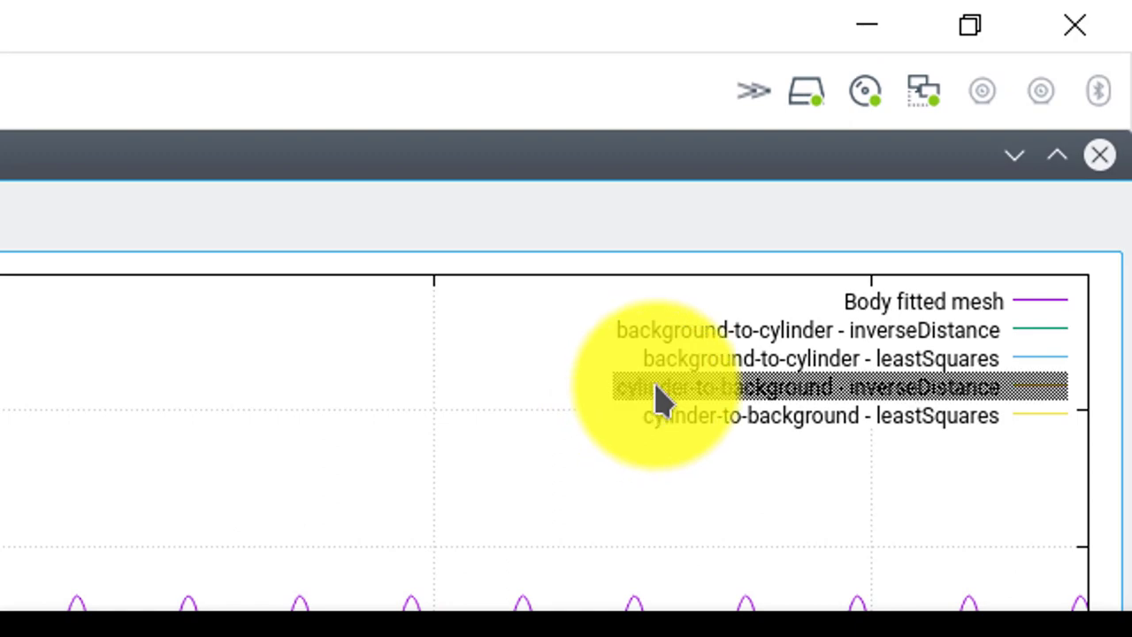
left_click(659, 333)
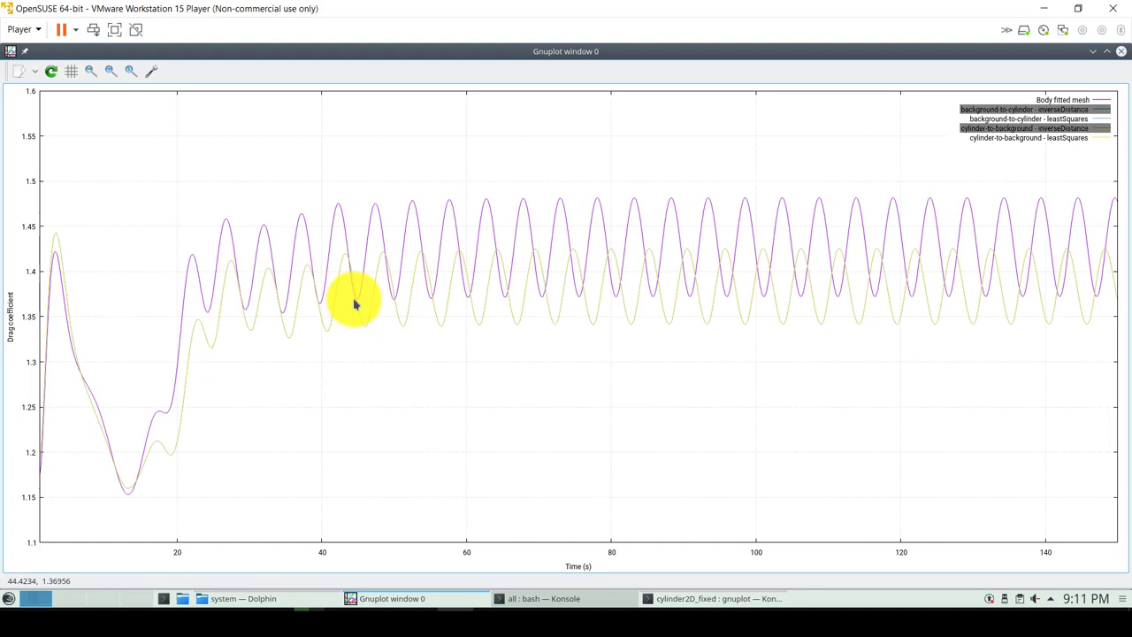
Show the cylinder-to-background inverseDistance curve and hide the background-to-cylinder leastSquares curve, leaving both cylinder-to-background schemes against the body fitted mesh
left_click(1017, 129)
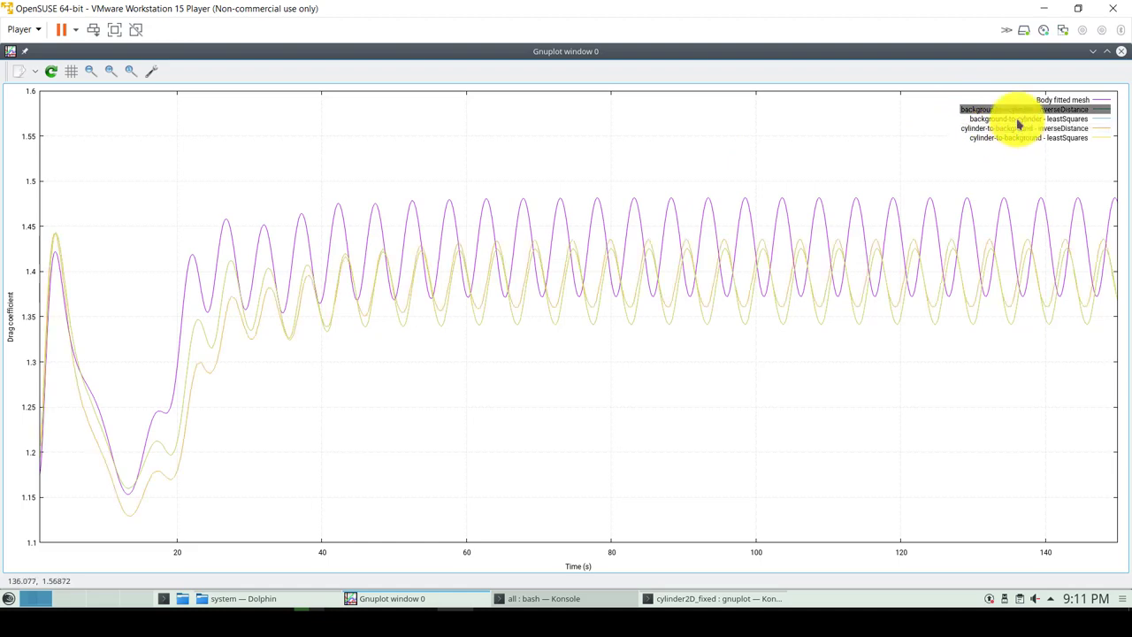
left_click(1018, 120)
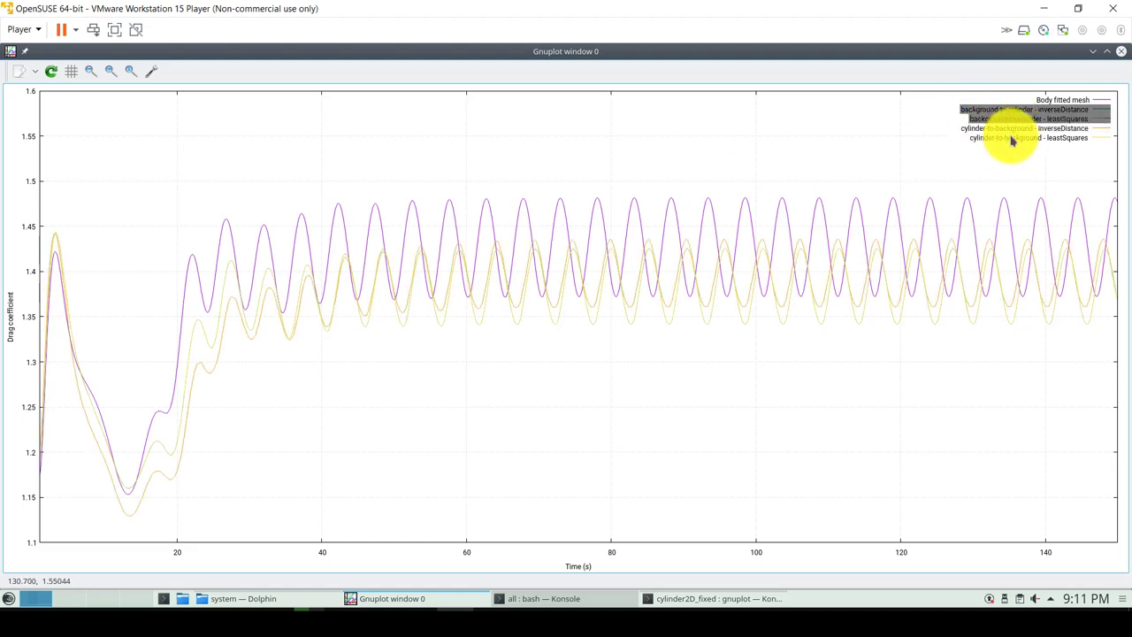